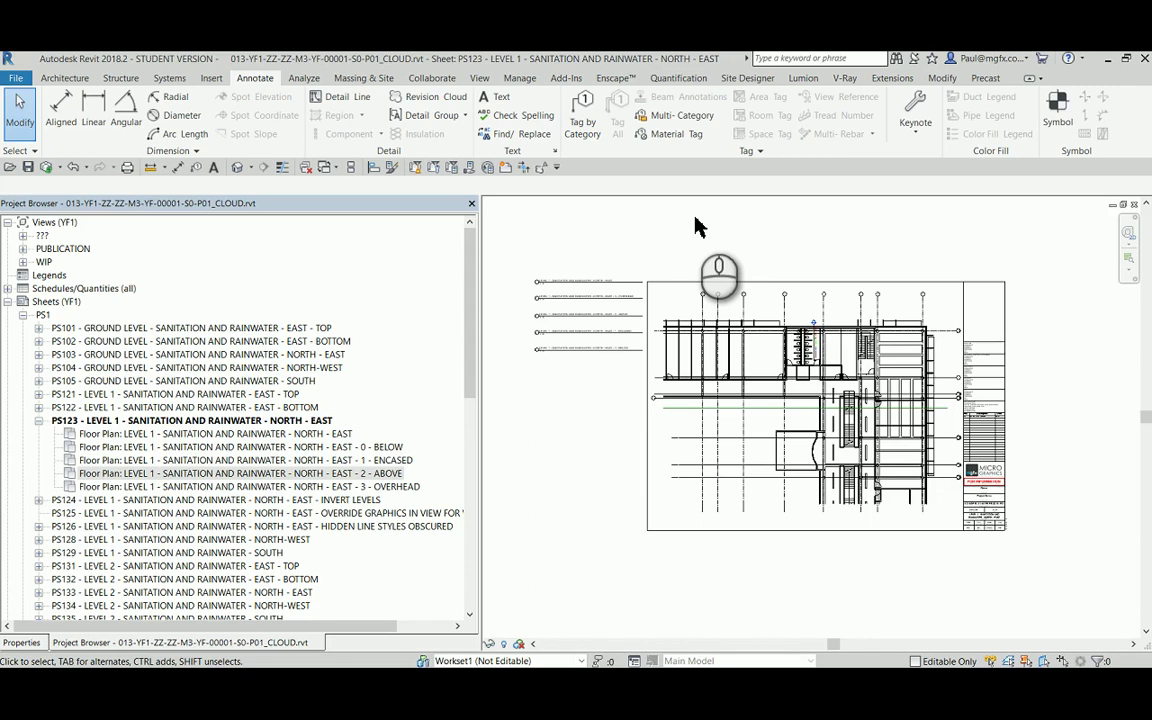
# Examine the overlaid floor plan viewports on sheet PS123, including the toilet block and the sheet edges
pyautogui.scroll(6, 828, 335)
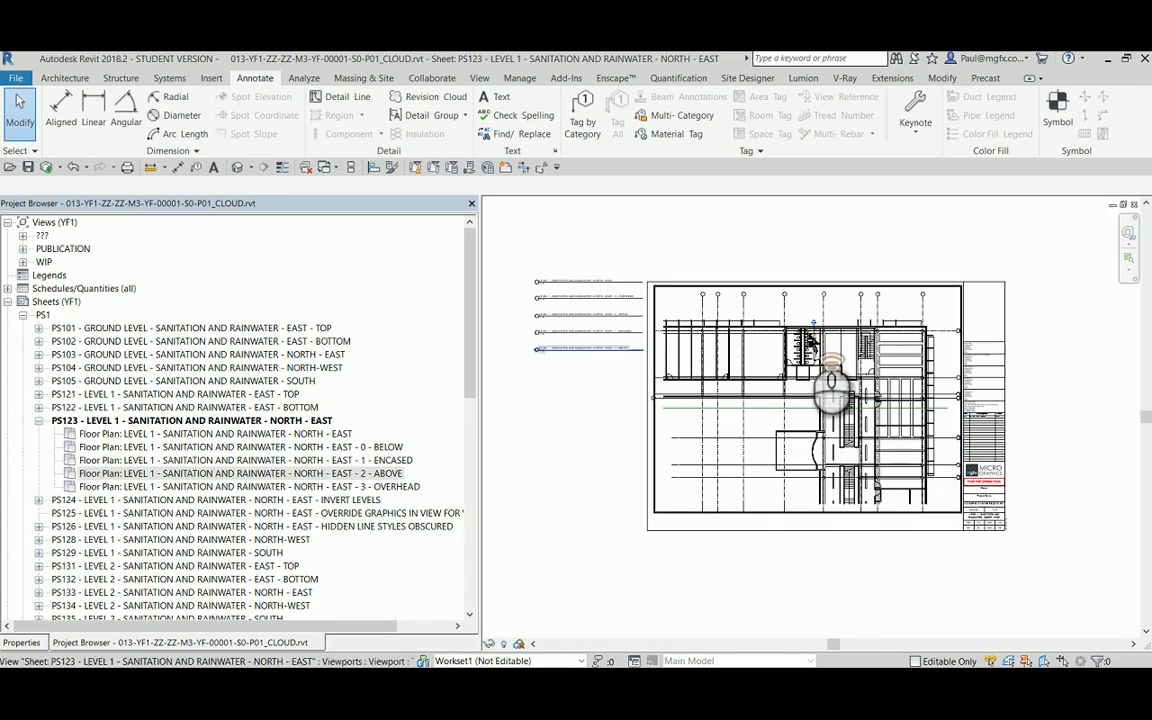
pyautogui.scroll(3, 828, 352)
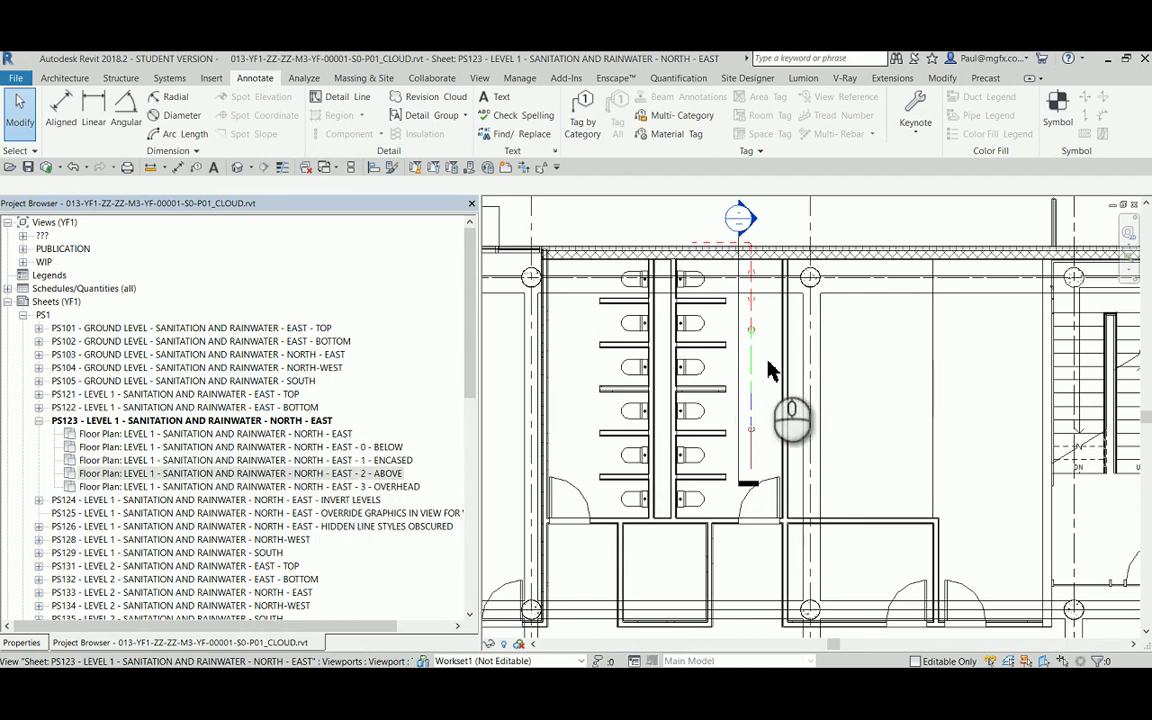
pyautogui.scroll(-5, 788, 352)
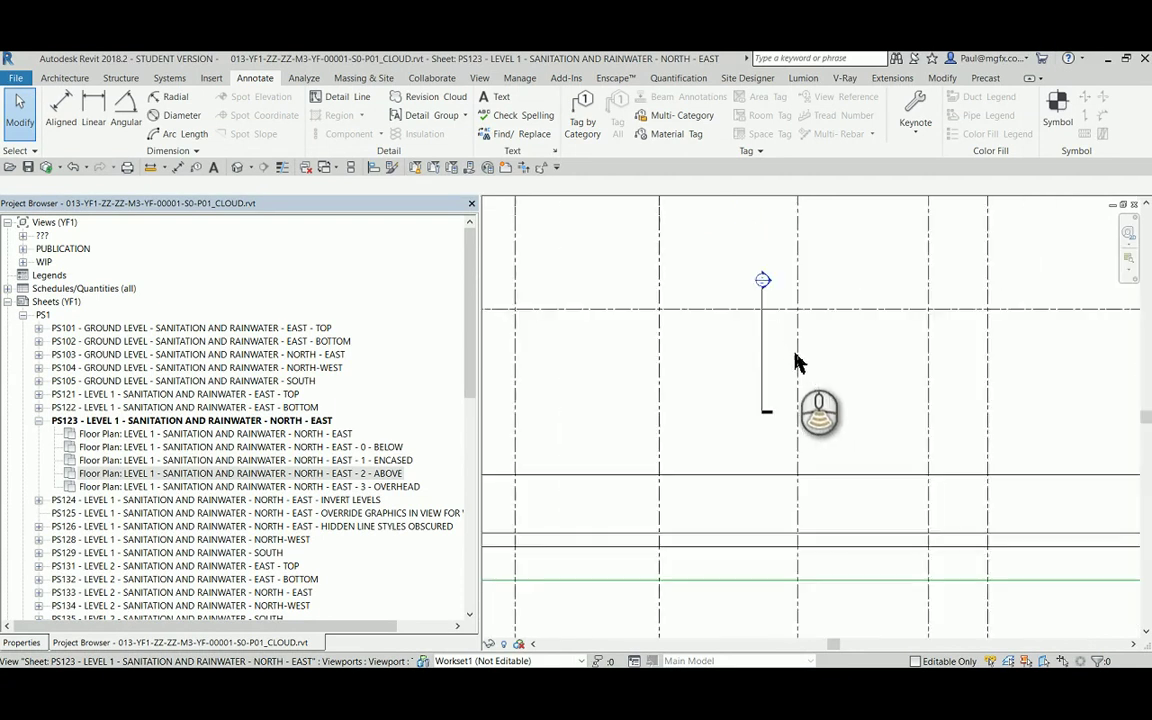
pyautogui.scroll(1, 757, 372)
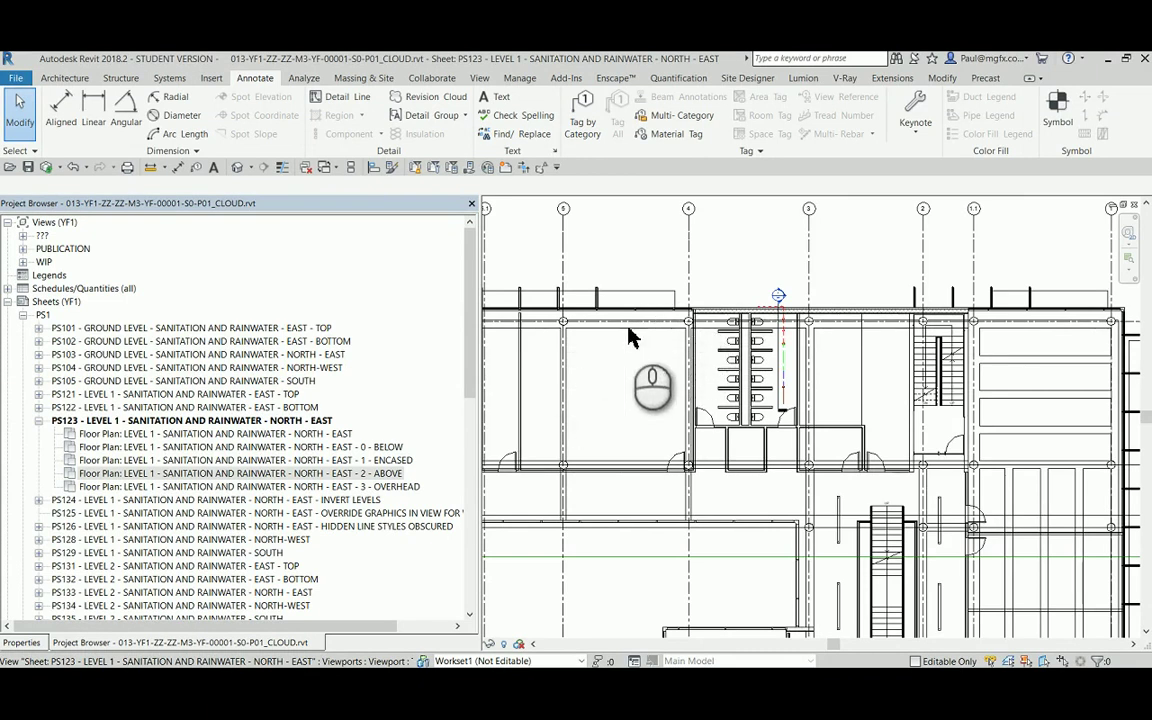
pyautogui.scroll(-6, 773, 300)
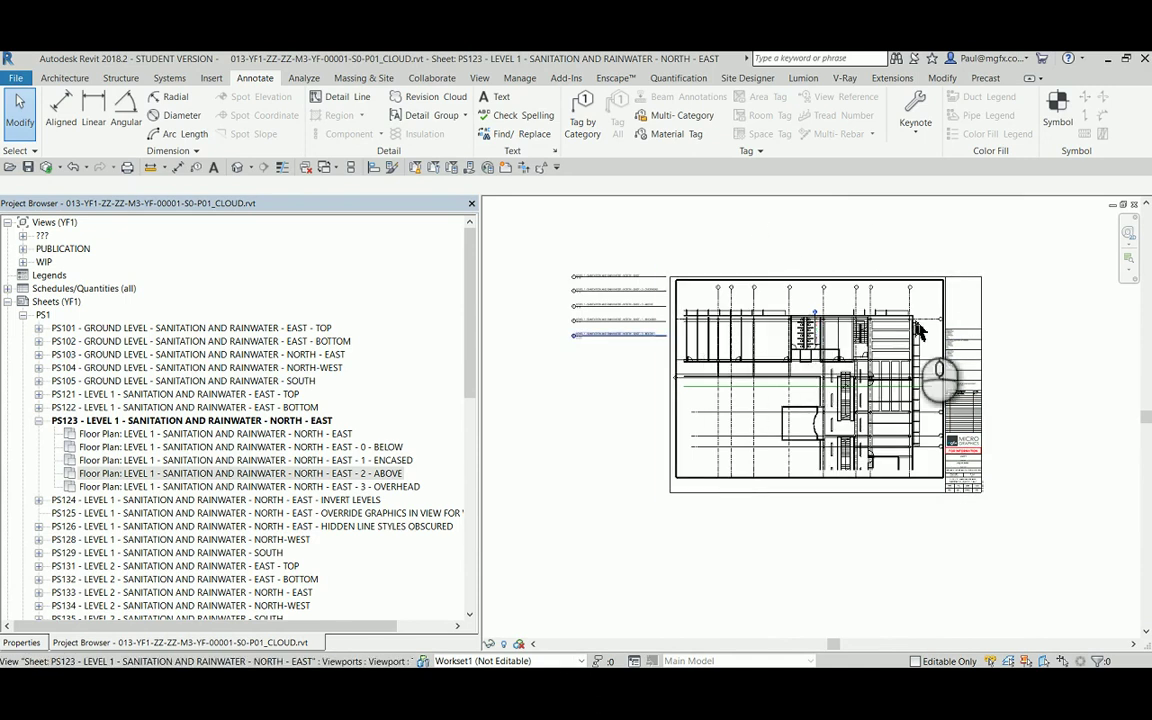
pyautogui.scroll(2, 789, 330)
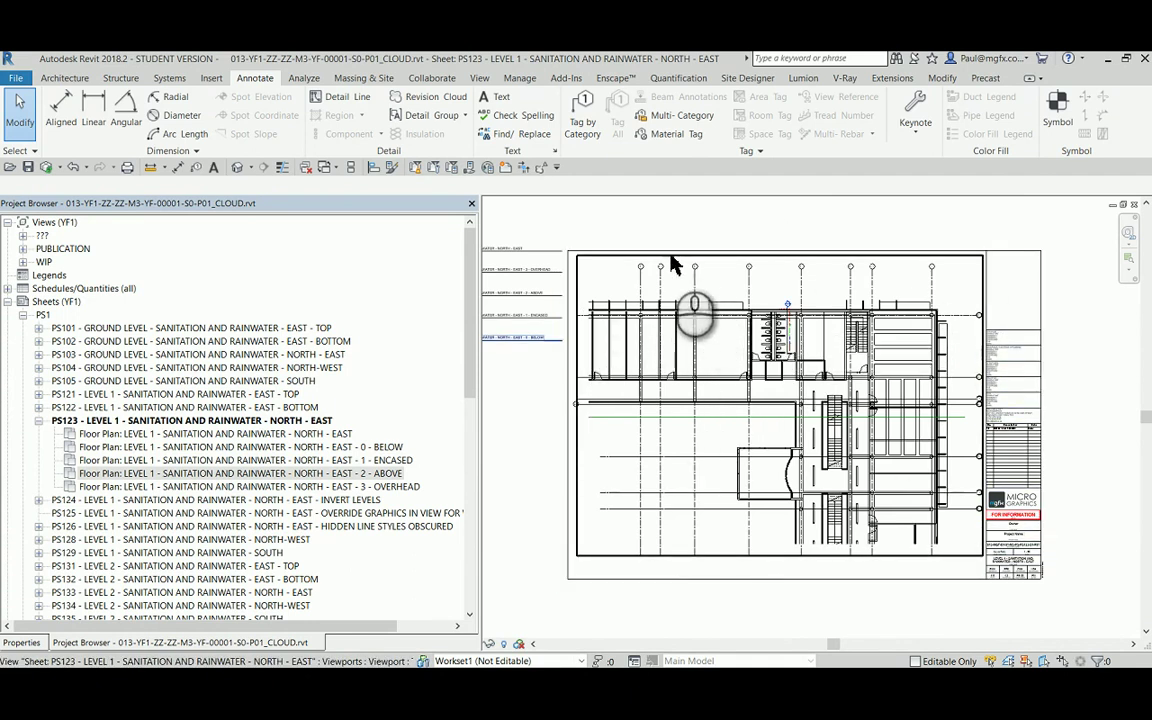
pyautogui.scroll(-2, 690, 260)
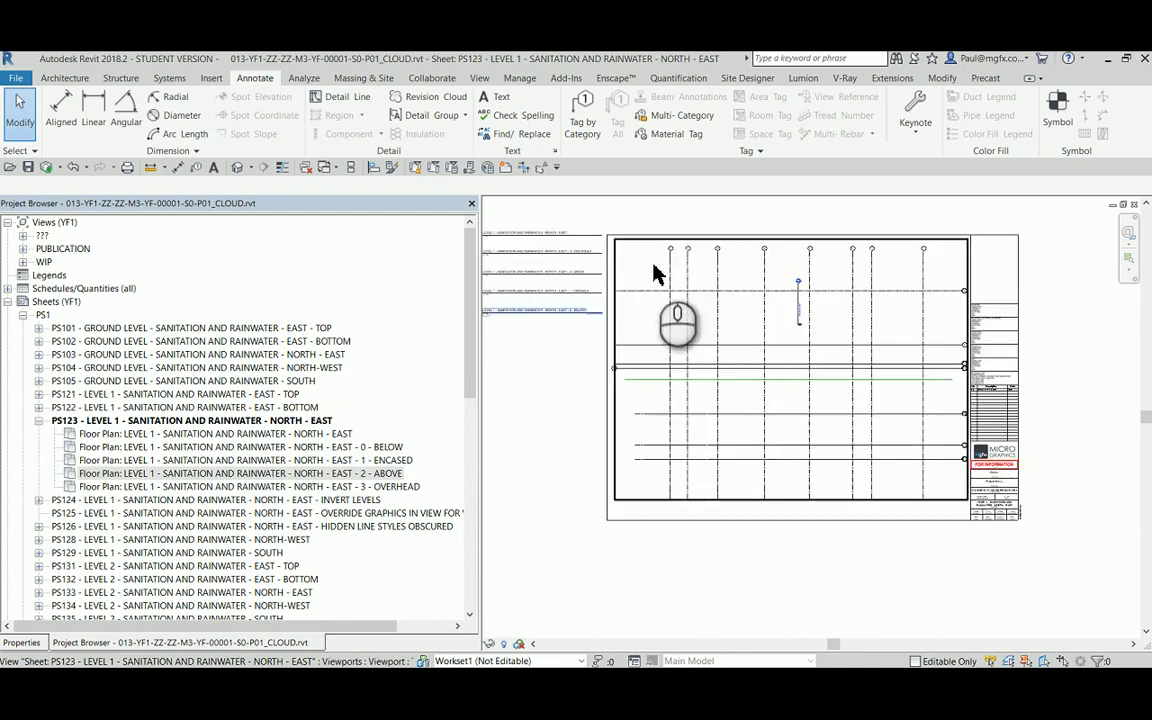
# Move the NORTH - EAST - 0 - BELOW viewport off the title block to the empty area below the sheet
pyautogui.click(655, 250)
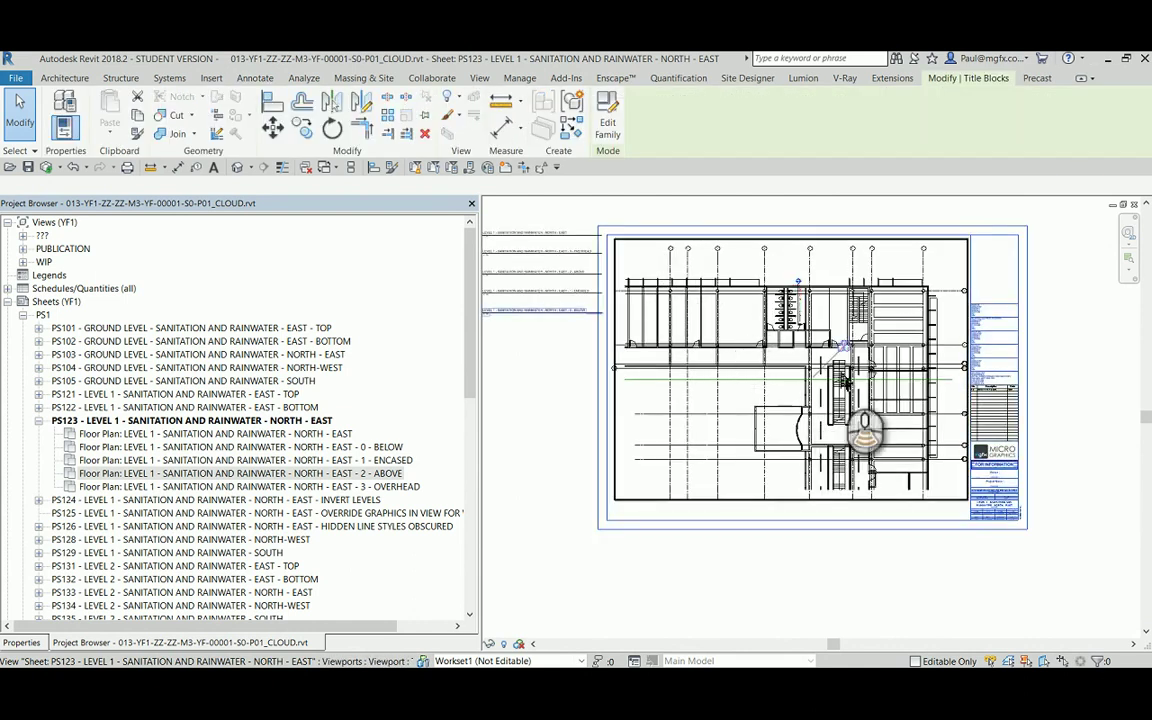
pyautogui.scroll(-1, 785, 373)
pyautogui.scroll(1, 617, 301)
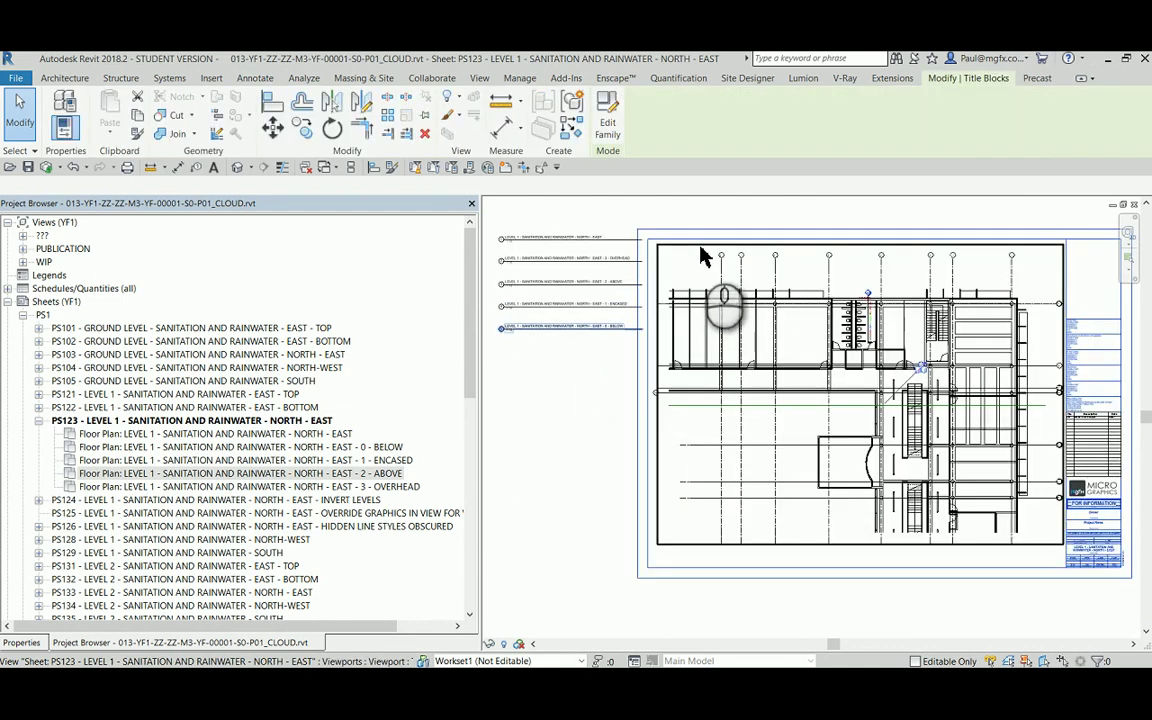
pyautogui.press('Escape')
pyautogui.click(714, 256)
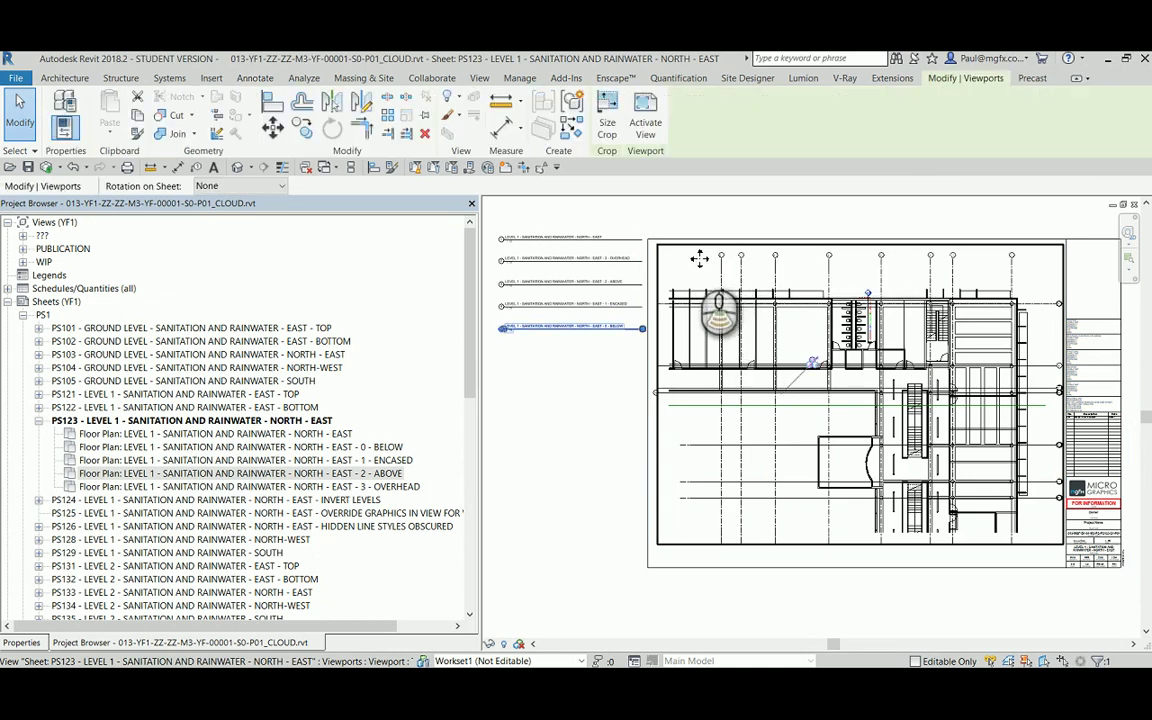
pyautogui.scroll(-2, 699, 258)
pyautogui.moveTo(749, 256); pyautogui.dragTo(690, 527)
pyautogui.scroll(-1, 617, 411)
pyautogui.click(613, 410)
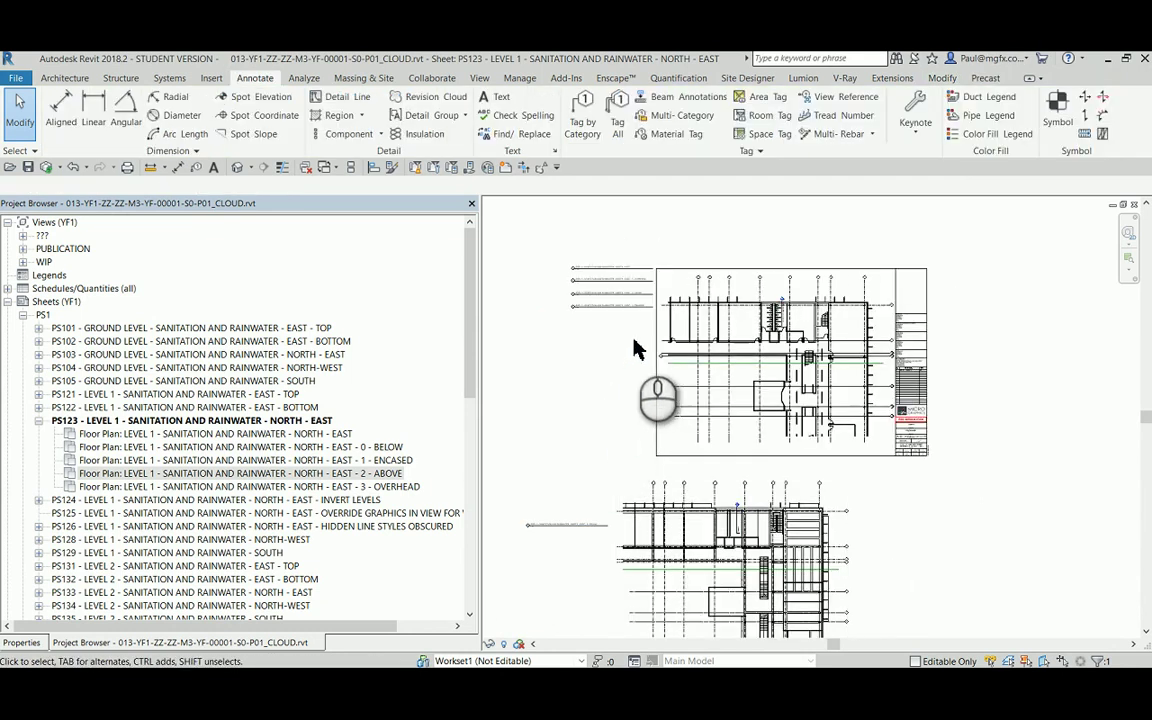
# Activate the 0 - BELOW viewport, show its crop region, extend the crop's right and lower edges, and deactivate the view
pyautogui.scroll(-1, 617, 372)
pyautogui.scroll(2, 692, 512)
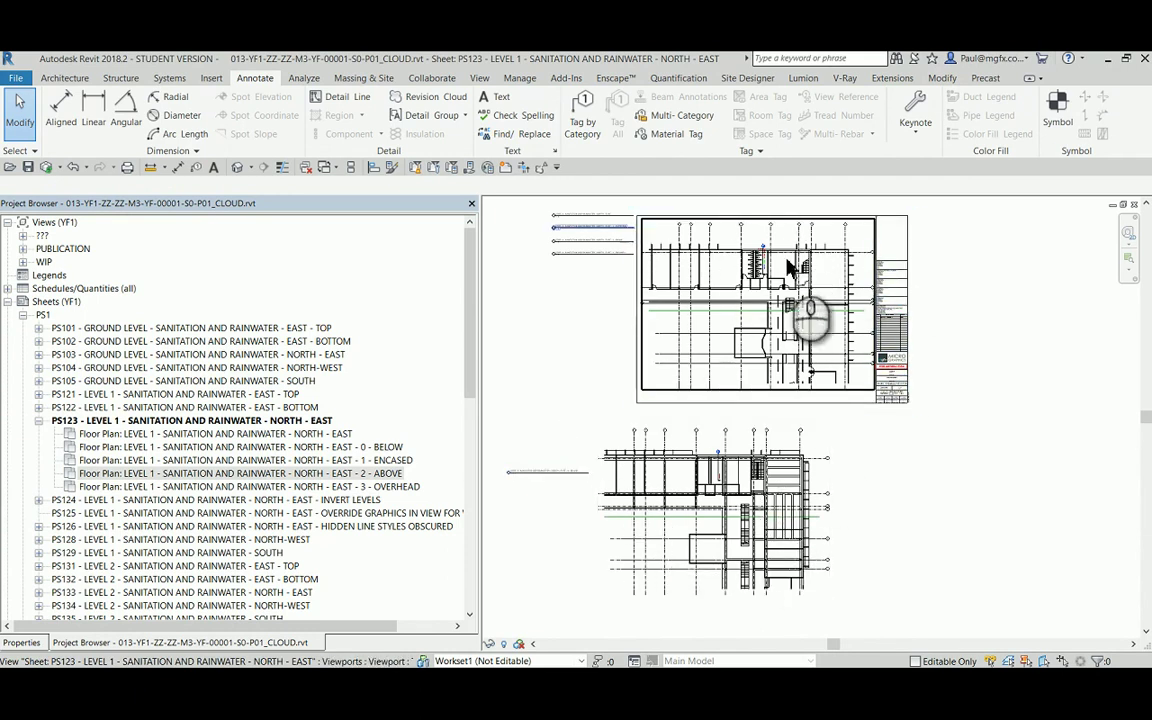
pyautogui.scroll(-3, 793, 275)
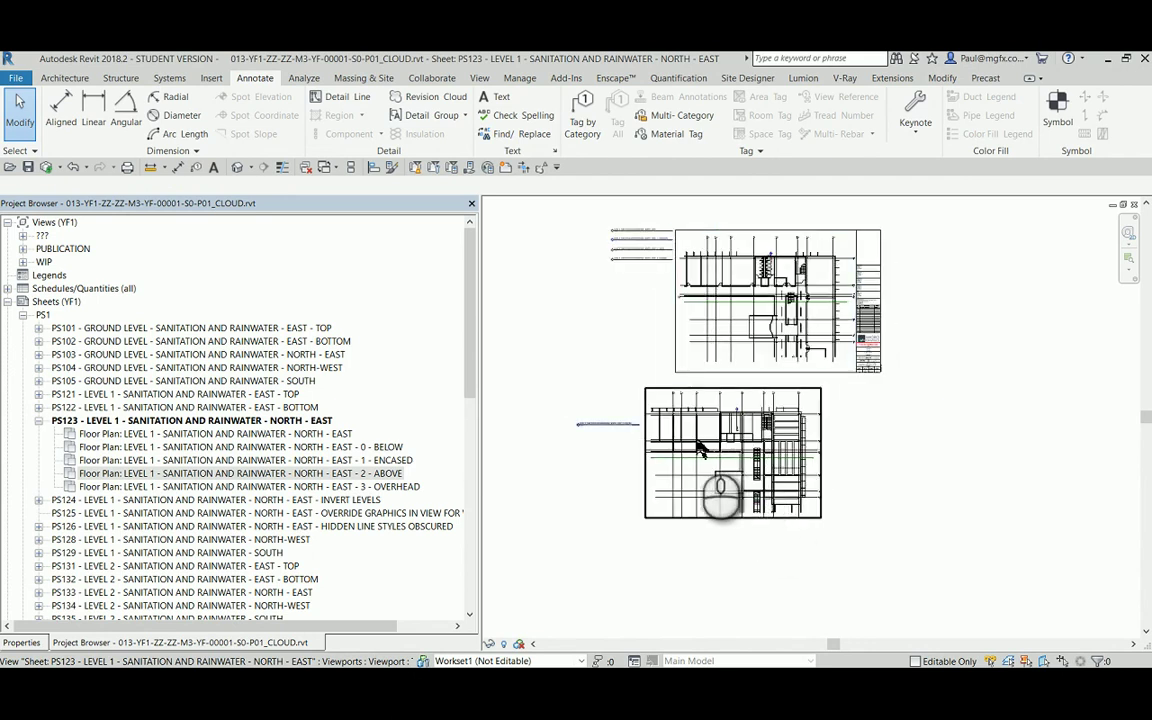
pyautogui.doubleClick(706, 447)
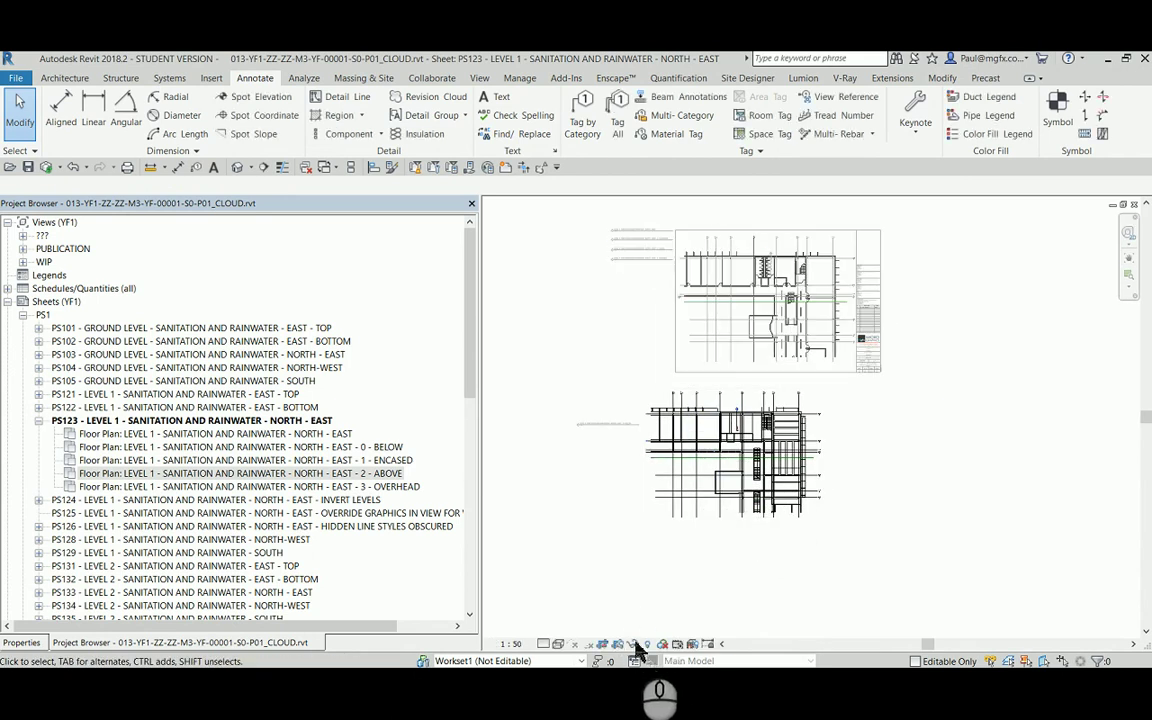
pyautogui.doubleClick(823, 470)
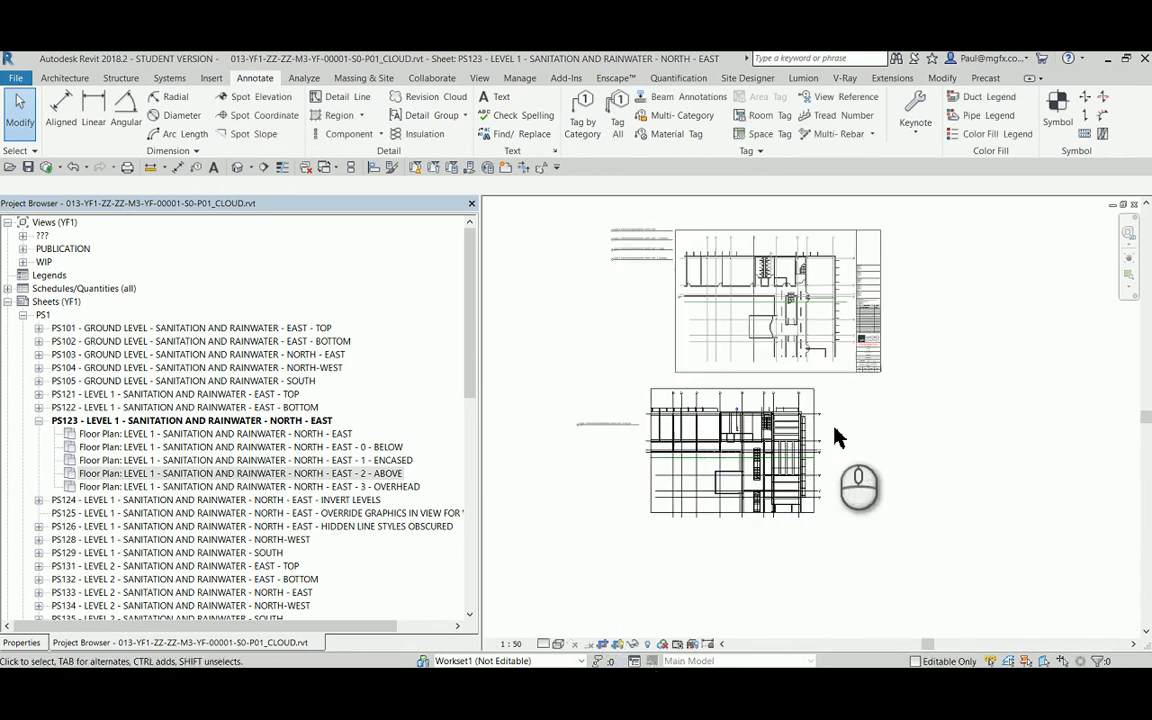
pyautogui.click(821, 436)
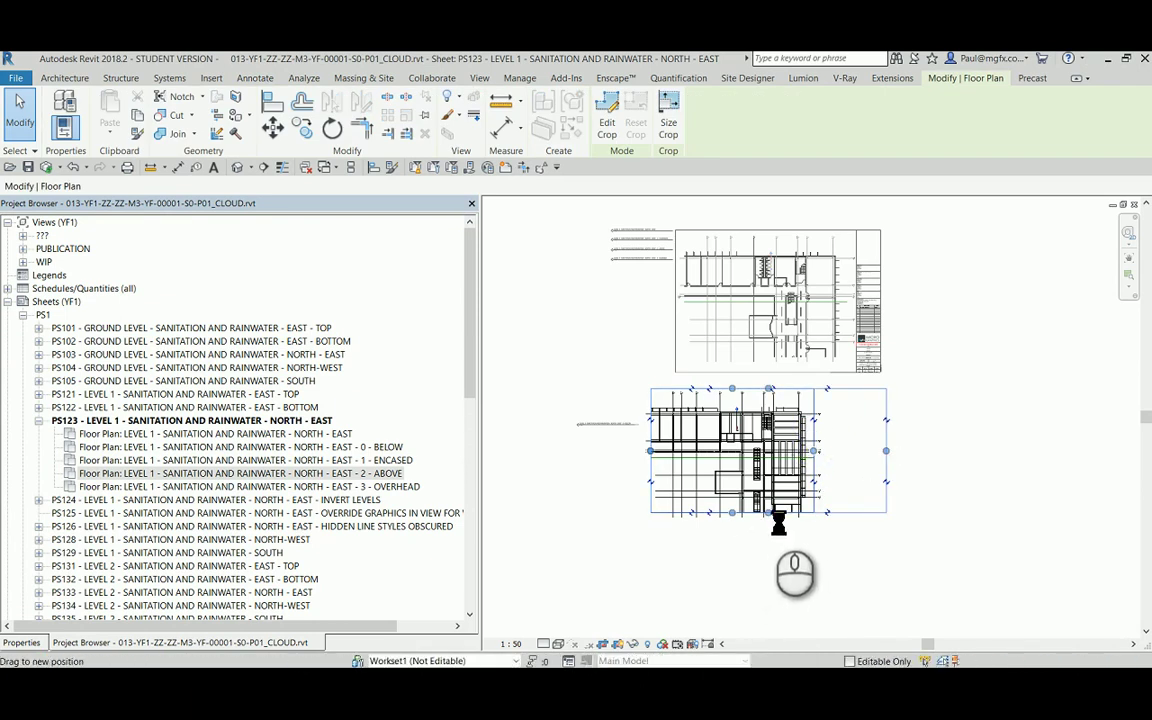
pyautogui.moveTo(777, 518); pyautogui.dragTo(772, 548)
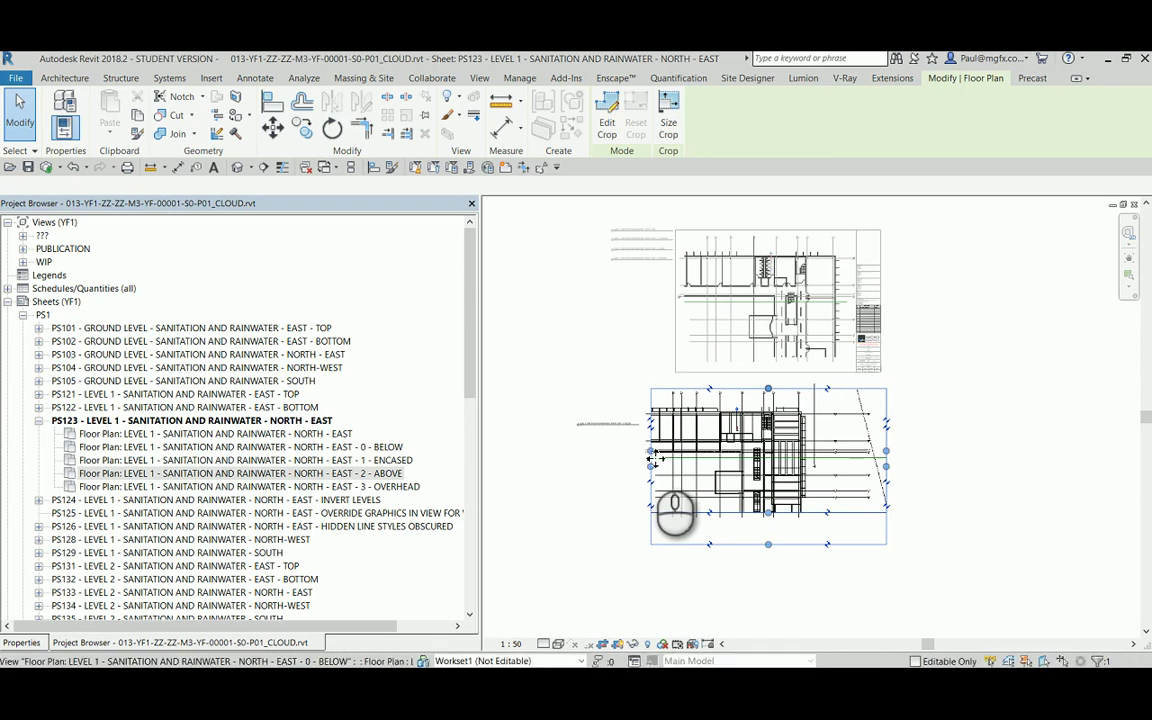
pyautogui.click(966, 460)
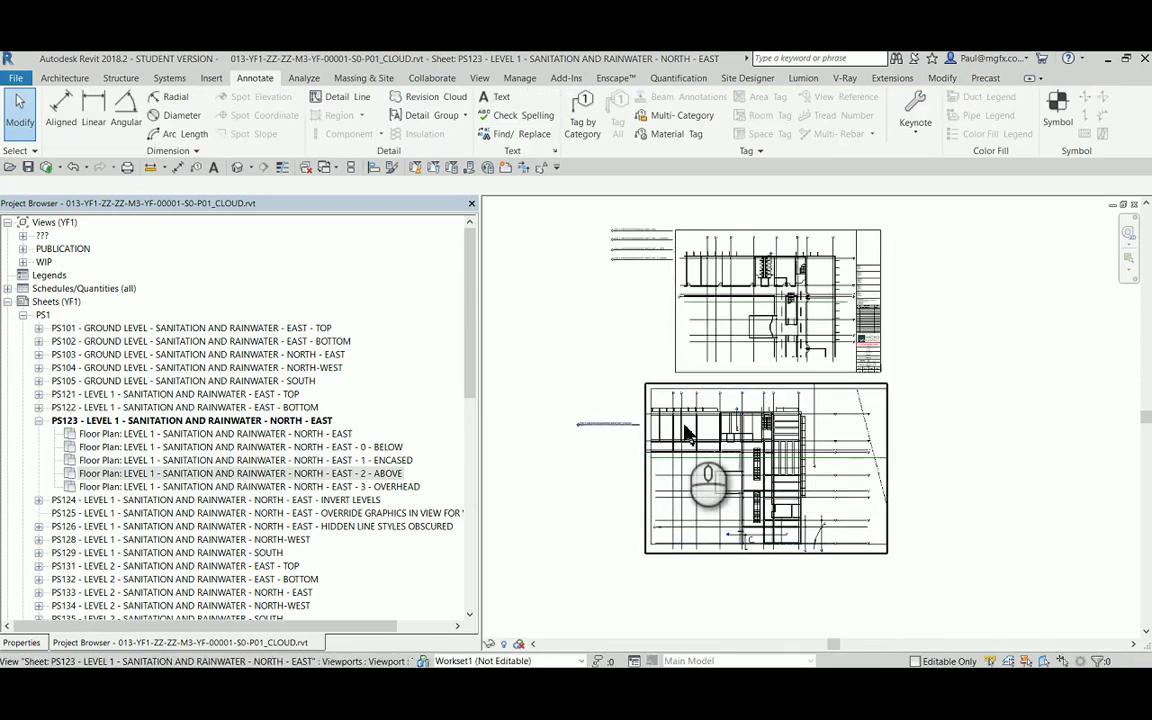
# Move the 0 - BELOW viewport's view title to just beneath the lower-left corner of its enlarged viewport
pyautogui.scroll(2, 670, 432)
pyautogui.scroll(-1, 750, 510)
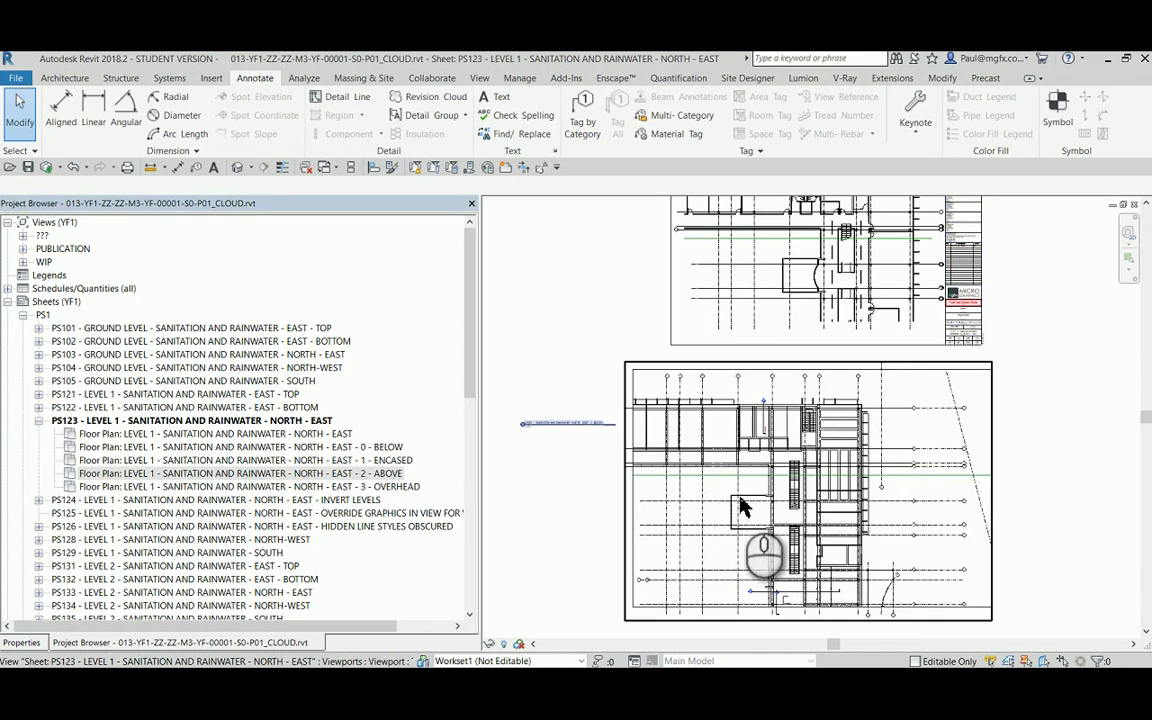
pyautogui.scroll(1, 713, 329)
pyautogui.scroll(1, 790, 300)
pyautogui.scroll(-2, 766, 352)
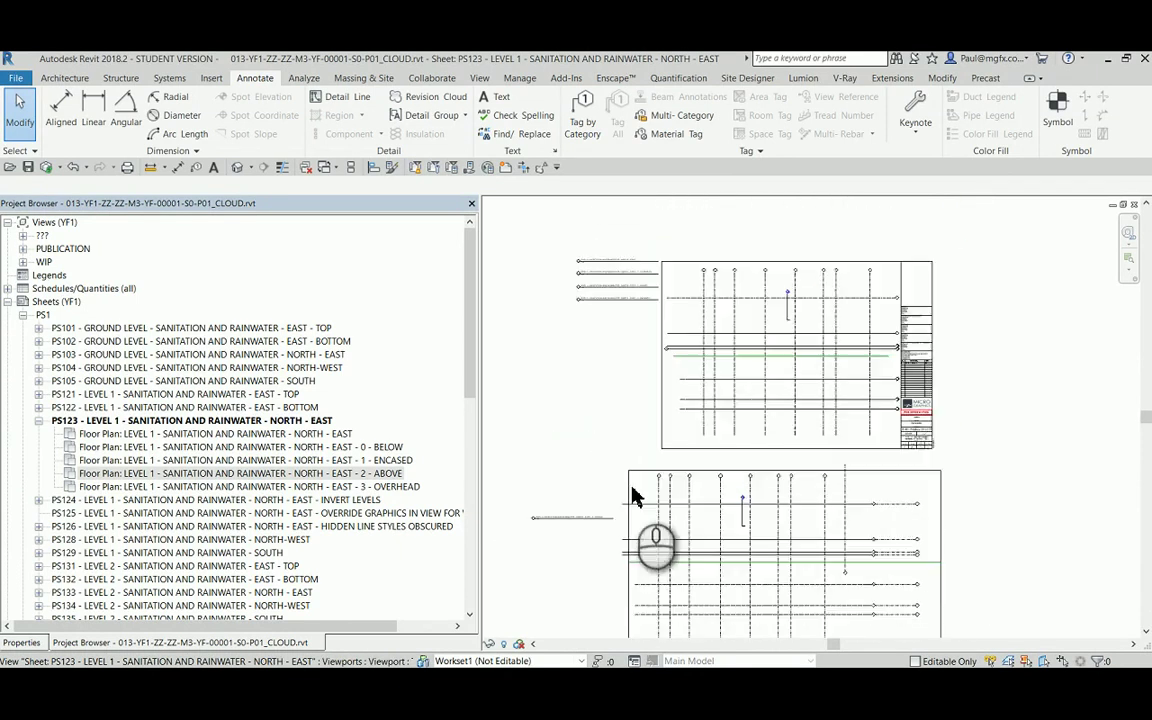
pyautogui.moveTo(606, 525); pyautogui.dragTo(609, 373, button='middle')
pyautogui.click(604, 366)
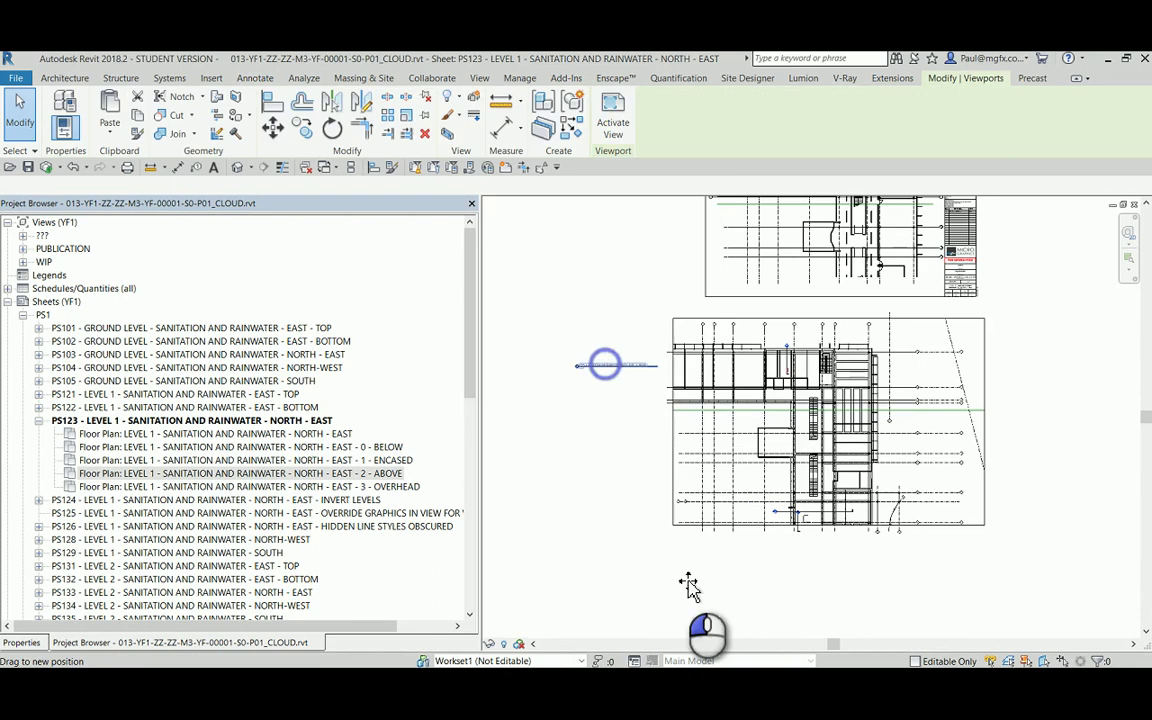
pyautogui.moveTo(715, 555); pyautogui.dragTo(702, 548)
pyautogui.click(772, 575)
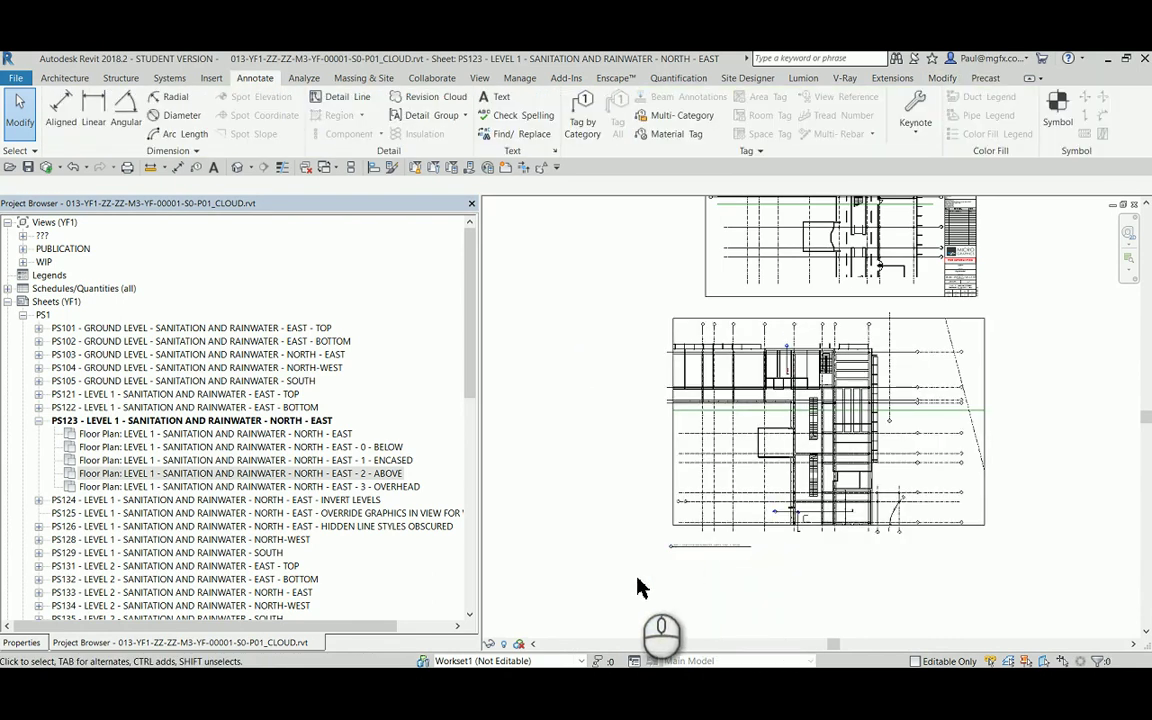
# Reveal the hidden elements on the sheet to check the guide grid, and turn the reveal mode off again
pyautogui.moveTo(641, 568); pyautogui.dragTo(607, 527, button='middle')
pyautogui.scroll(-1, 607, 527)
pyautogui.scroll(3, 770, 275)
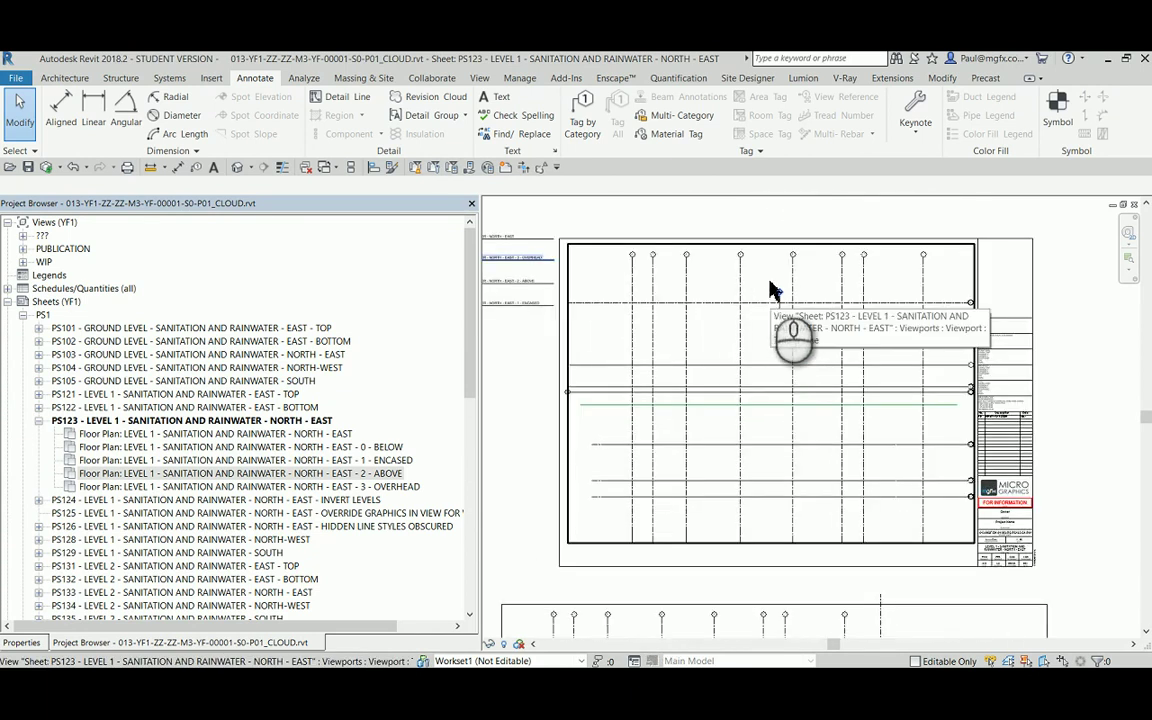
pyautogui.click(694, 242)
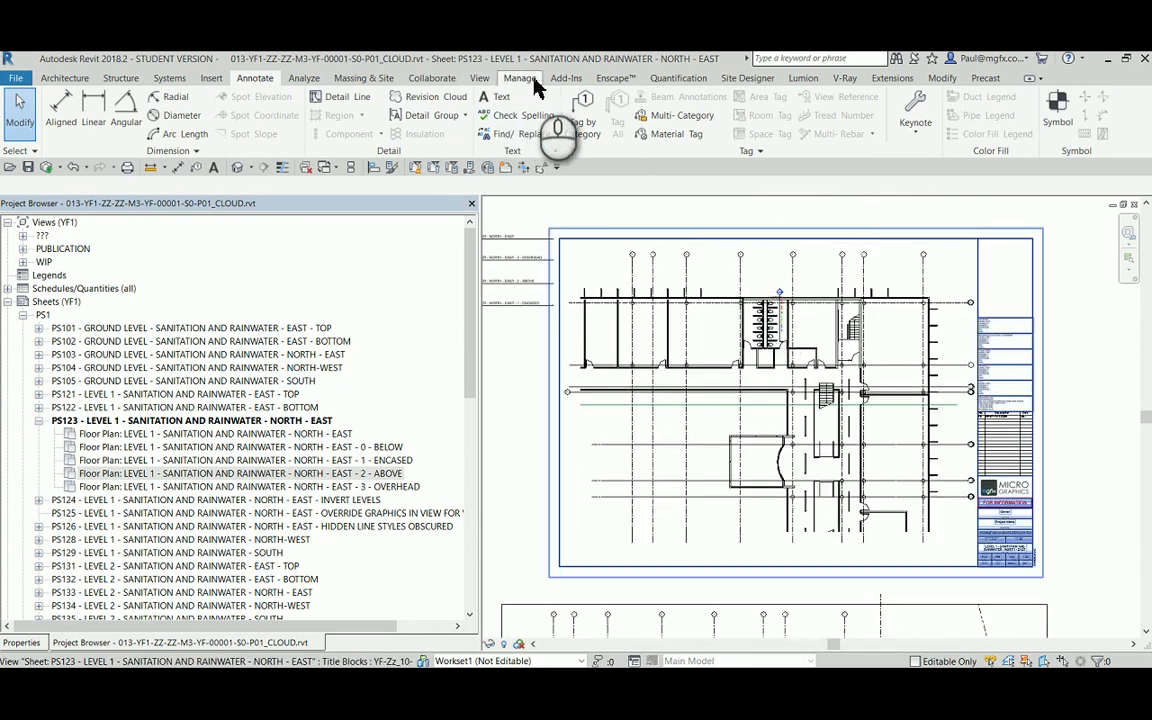
pyautogui.click(481, 80)
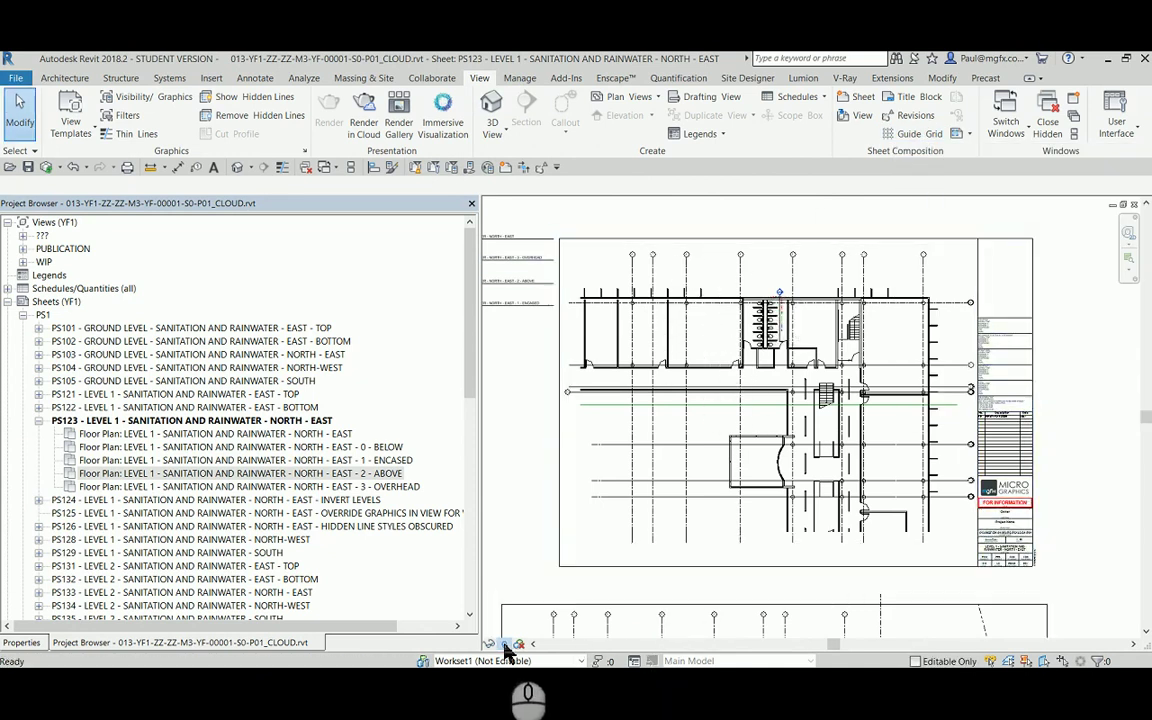
pyautogui.click(506, 646)
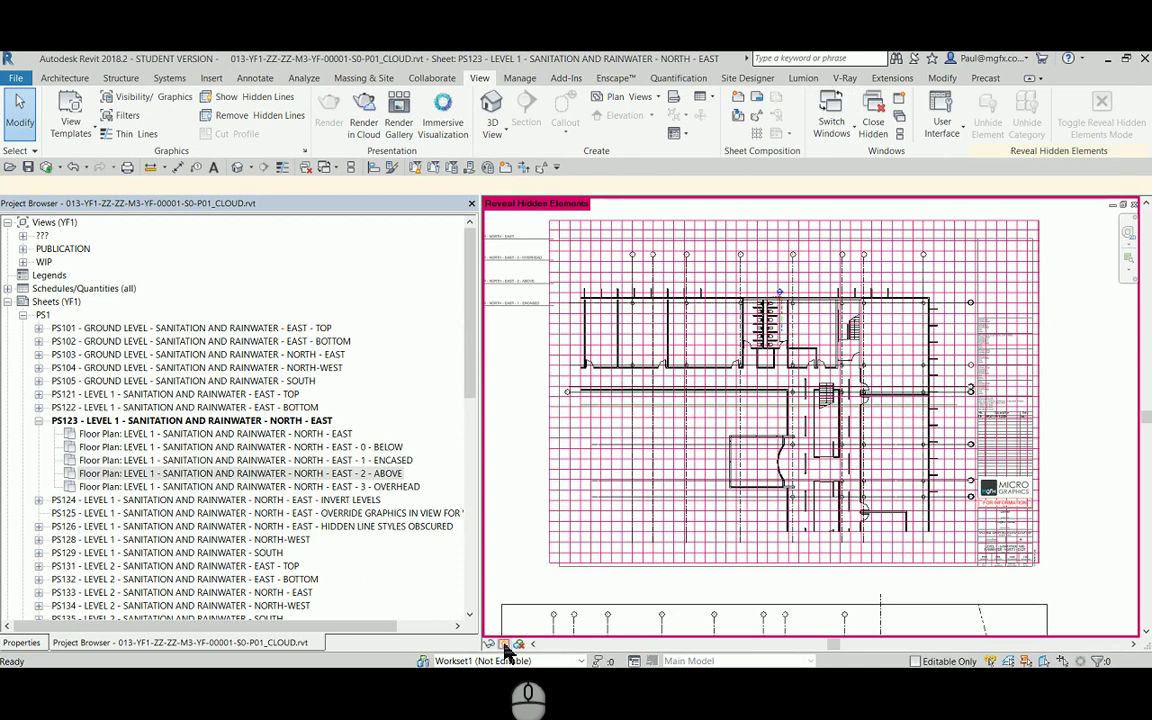
pyautogui.click(505, 646)
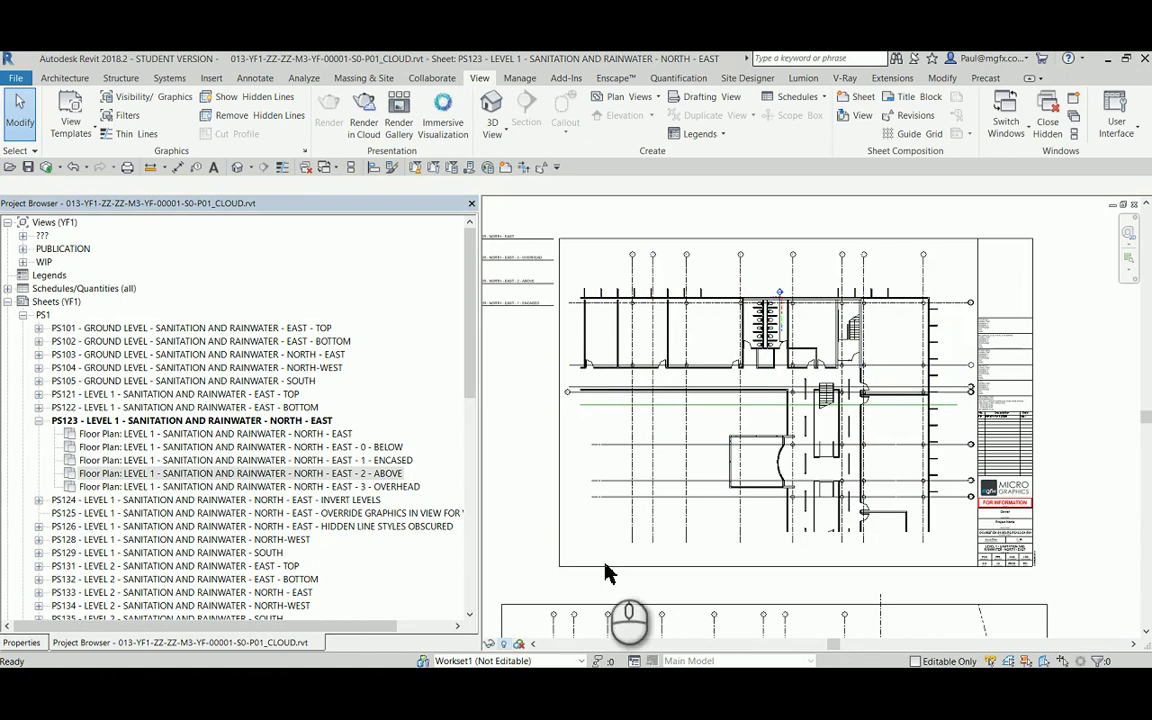
# Move the 0 - BELOW viewport from its top column centre on grid 3 onto the same column centre in the sheet's overlaid plans
pyautogui.scroll(-2, 676, 532)
pyautogui.moveTo(676, 516); pyautogui.dragTo(677, 407, button='middle')
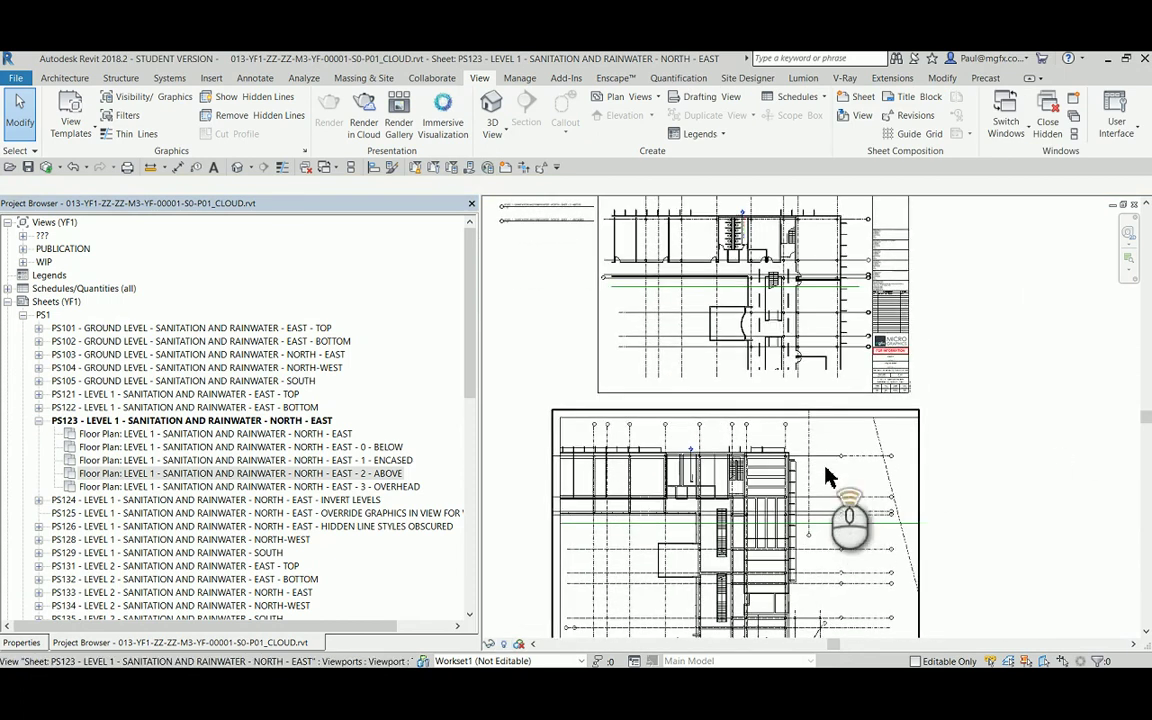
pyautogui.scroll(2, 826, 475)
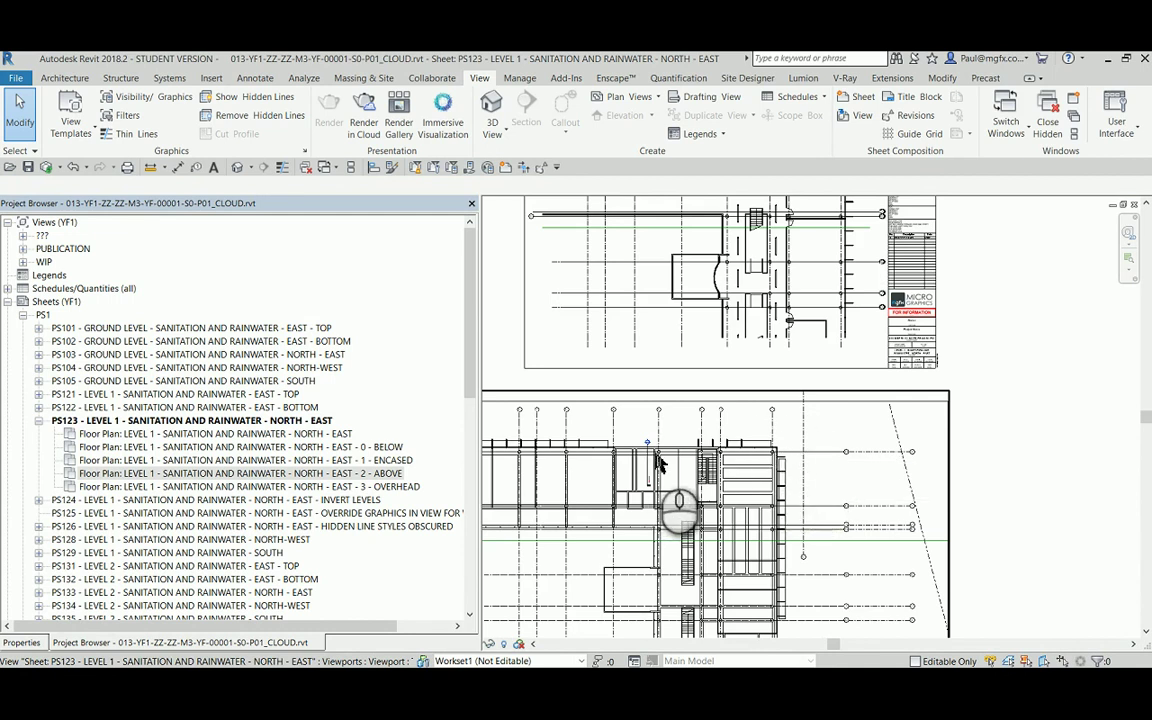
pyautogui.scroll(-4, 887, 432)
pyautogui.click(910, 393)
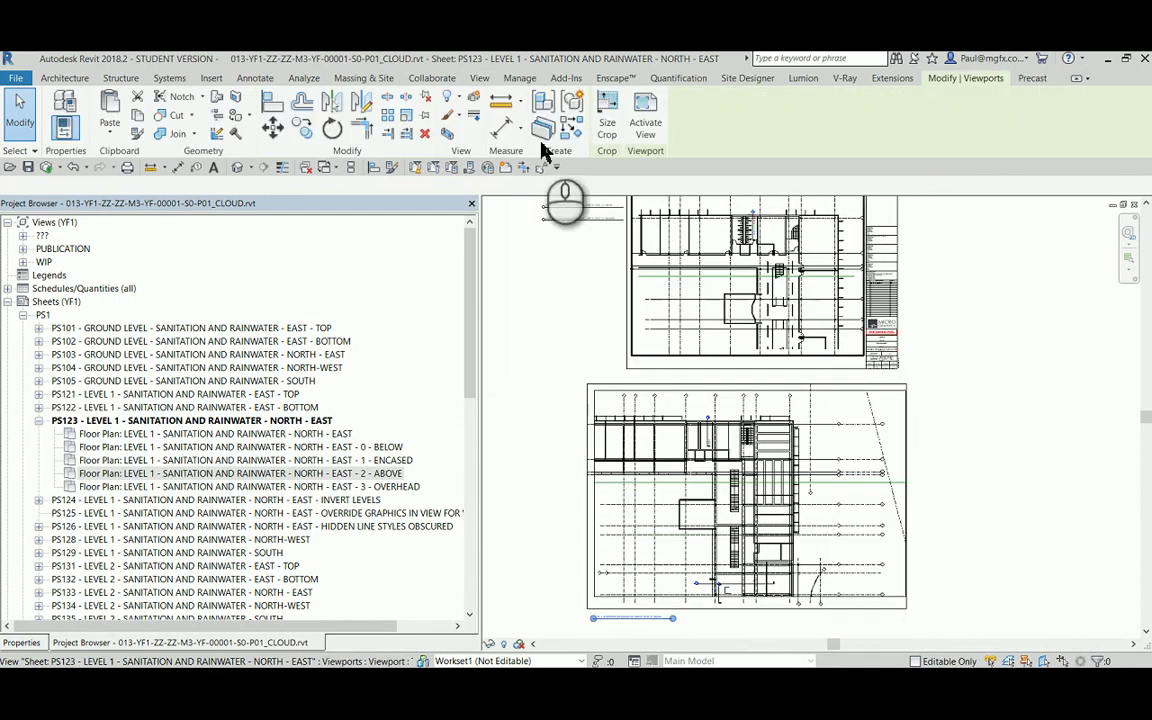
pyautogui.click(275, 131)
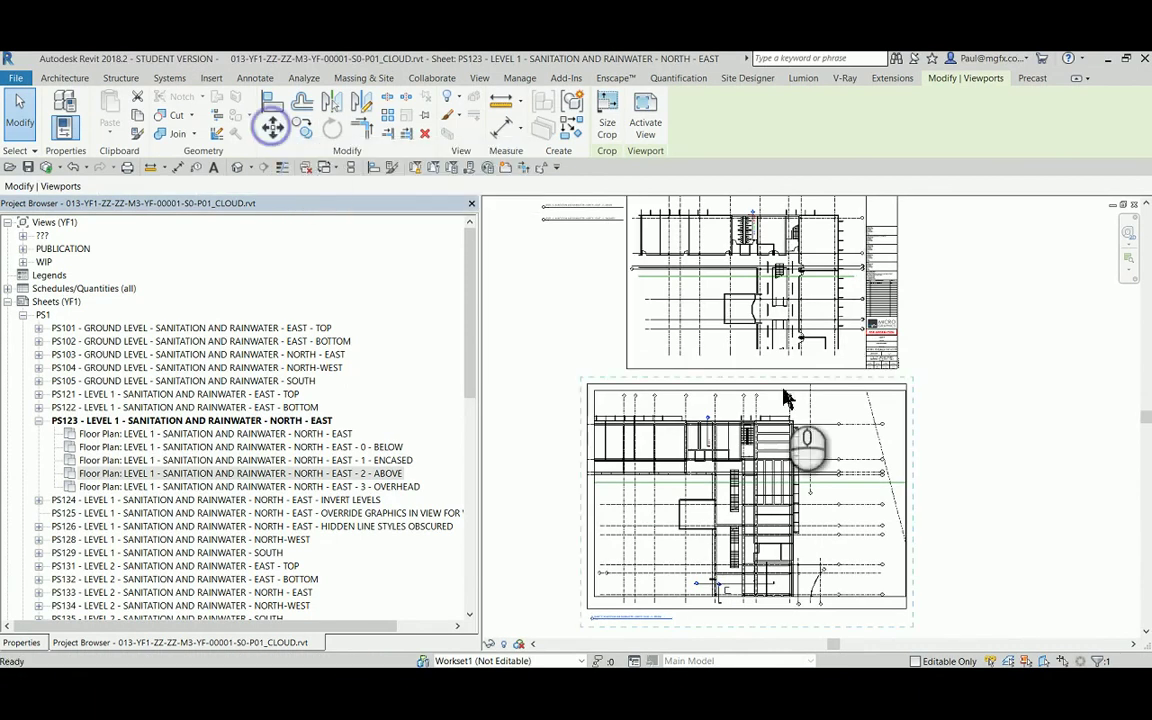
pyautogui.scroll(3, 740, 447)
pyautogui.scroll(5, 740, 447)
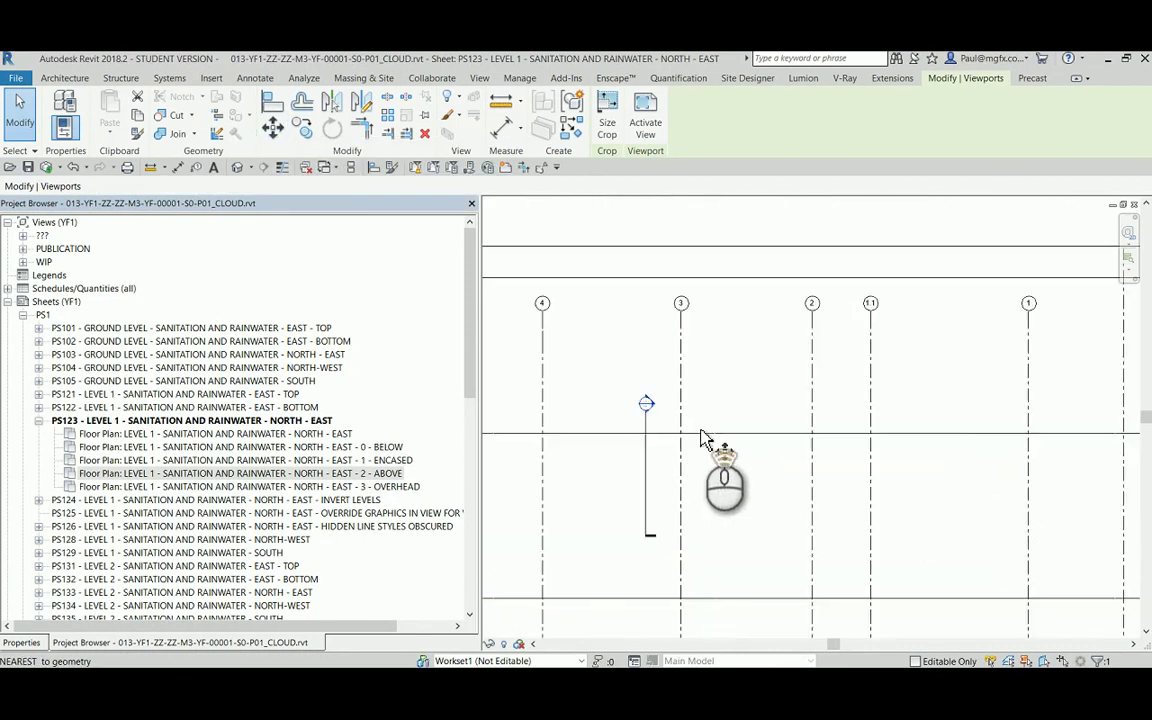
pyautogui.scroll(1, 680, 455)
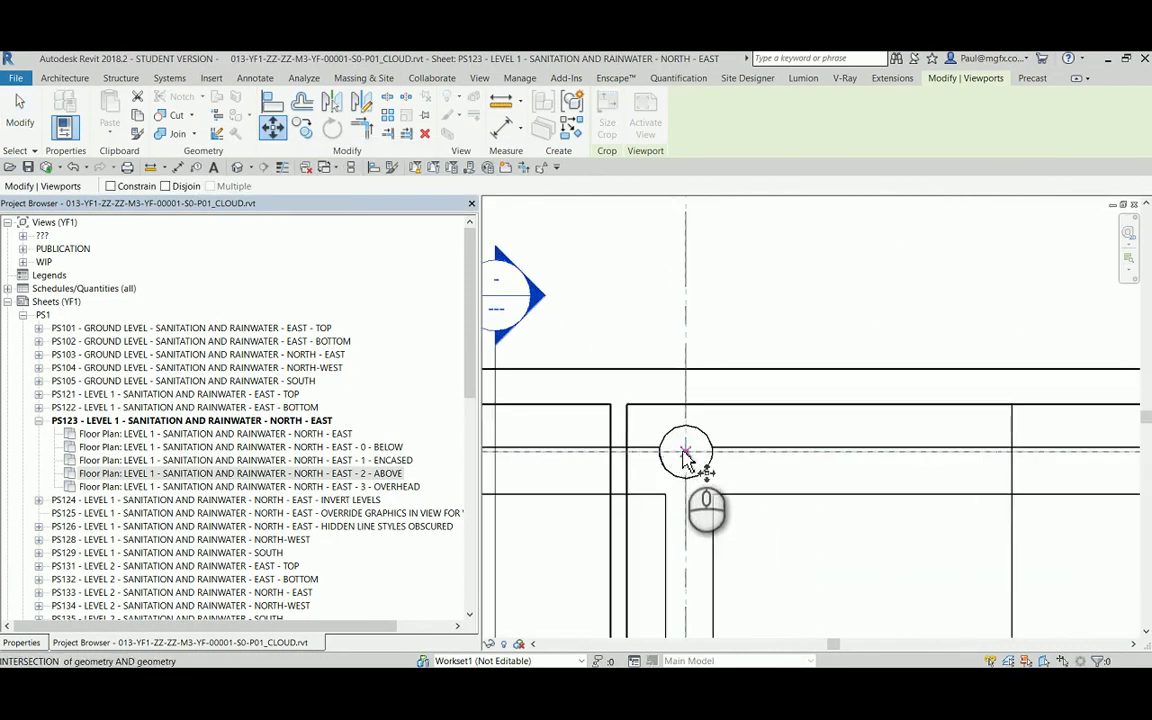
pyautogui.click(685, 455)
pyautogui.scroll(-5, 686, 462)
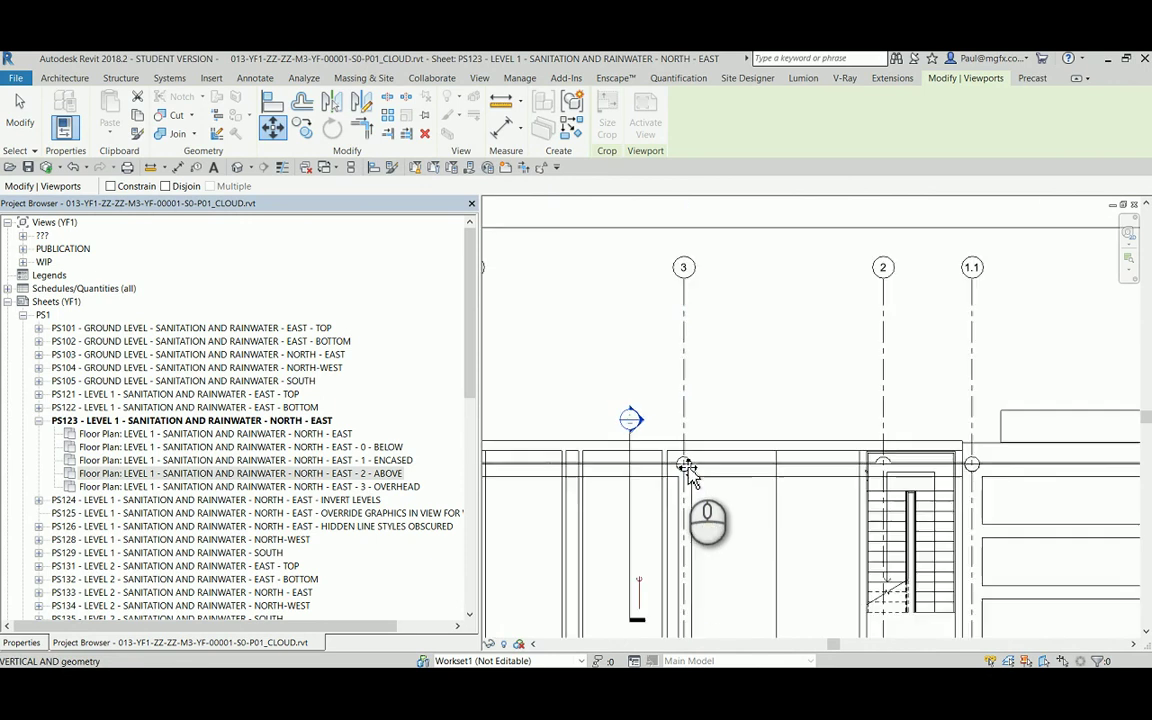
pyautogui.scroll(-4, 688, 472)
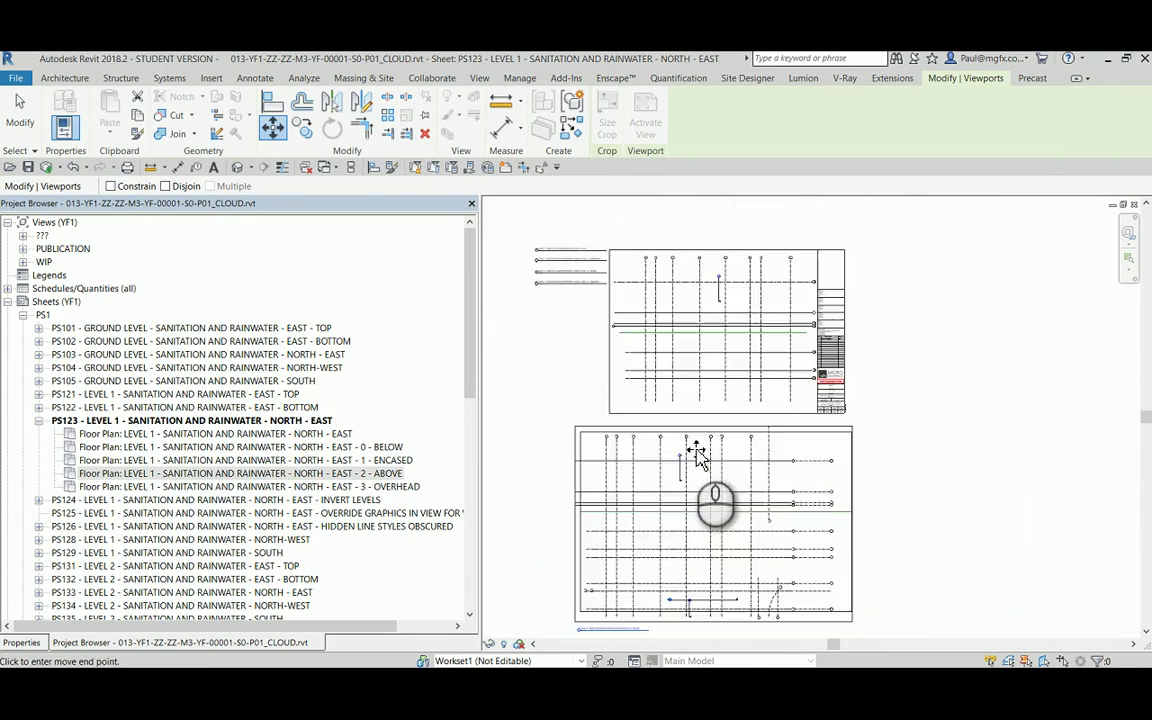
pyautogui.scroll(6, 740, 300)
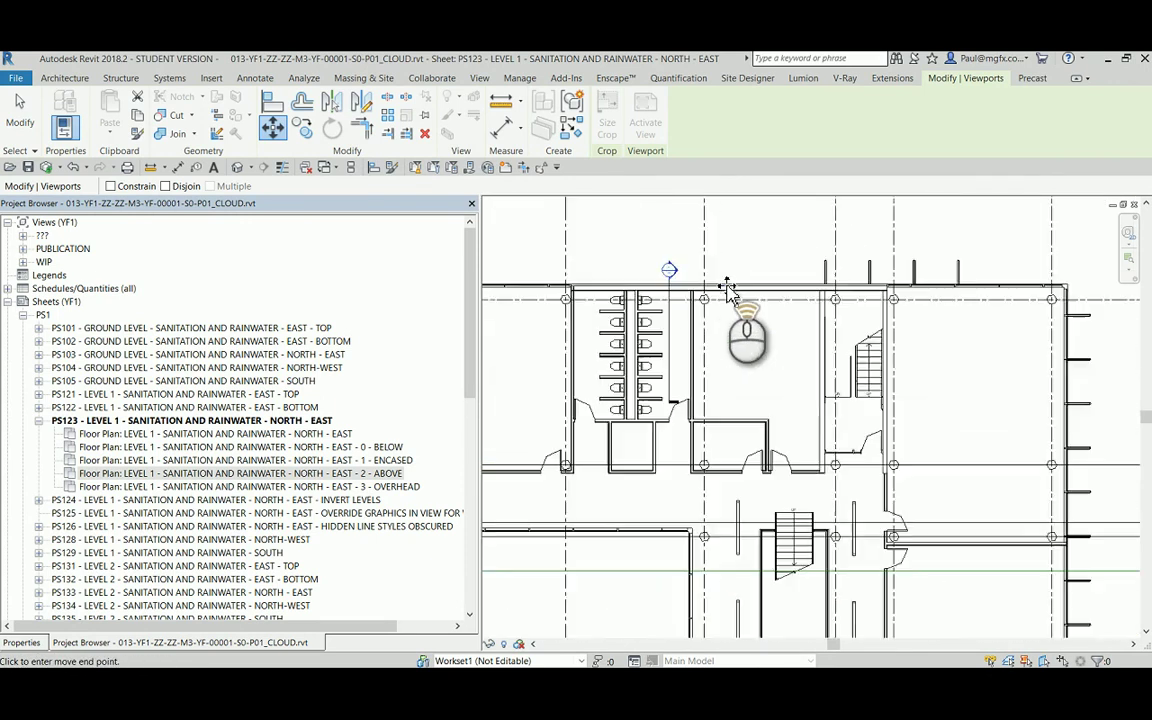
pyautogui.scroll(5, 688, 300)
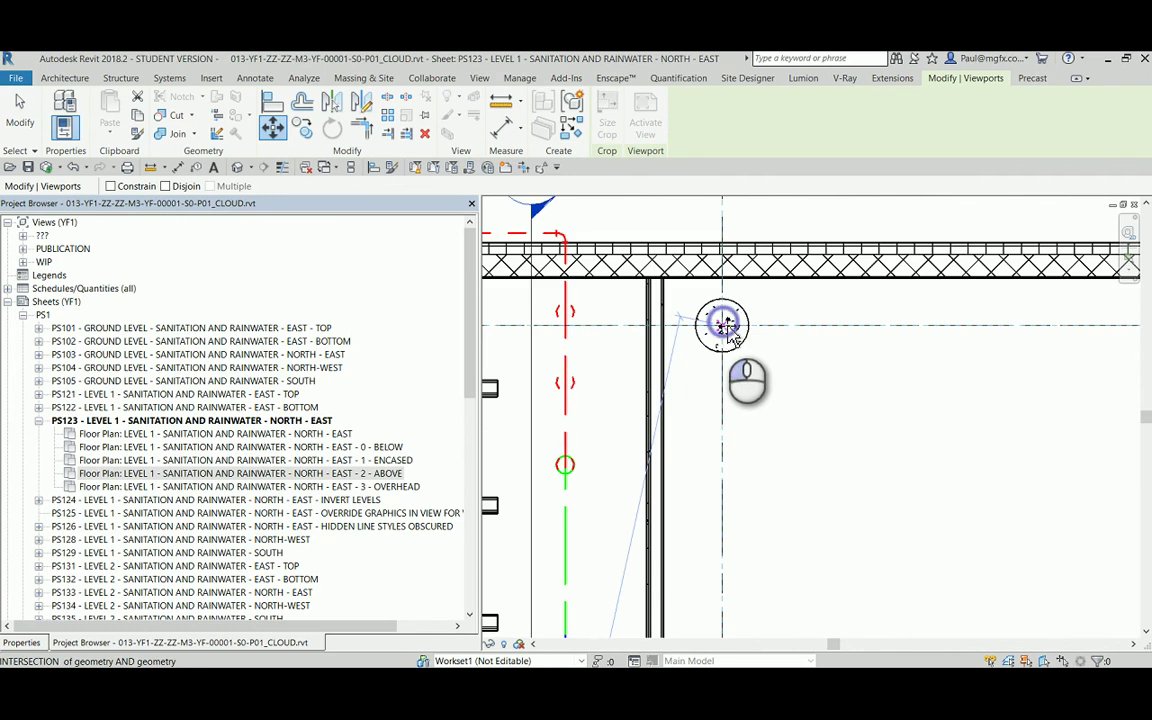
pyautogui.click(725, 324)
# Check the alignment of the moved 0 - BELOW viewport with the other plans around grid 3 and across the sheet, and clear the selection
pyautogui.scroll(-2, 790, 329)
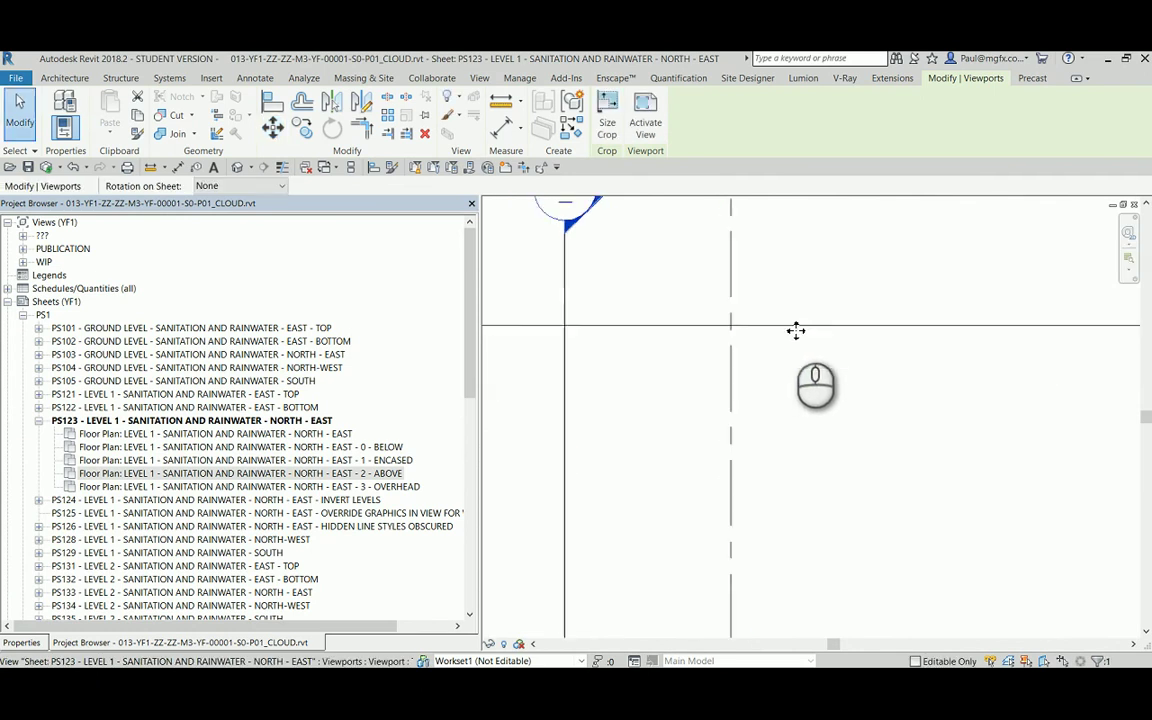
pyautogui.scroll(-3, 800, 329)
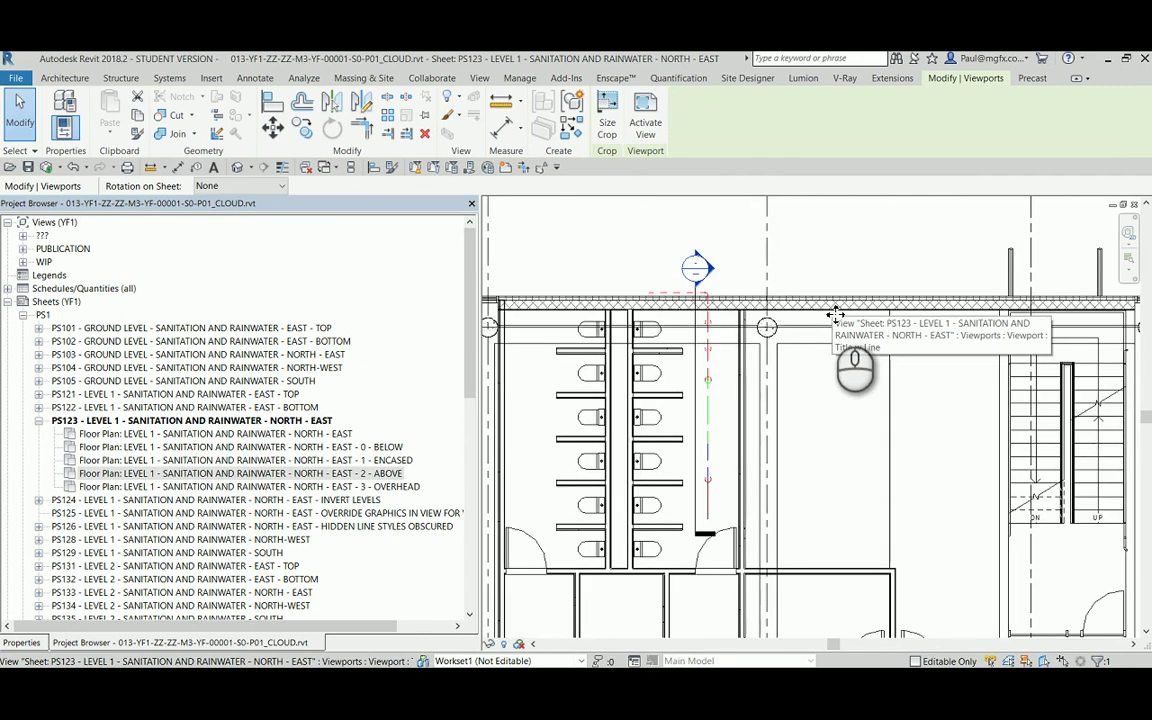
pyautogui.scroll(-3, 835, 314)
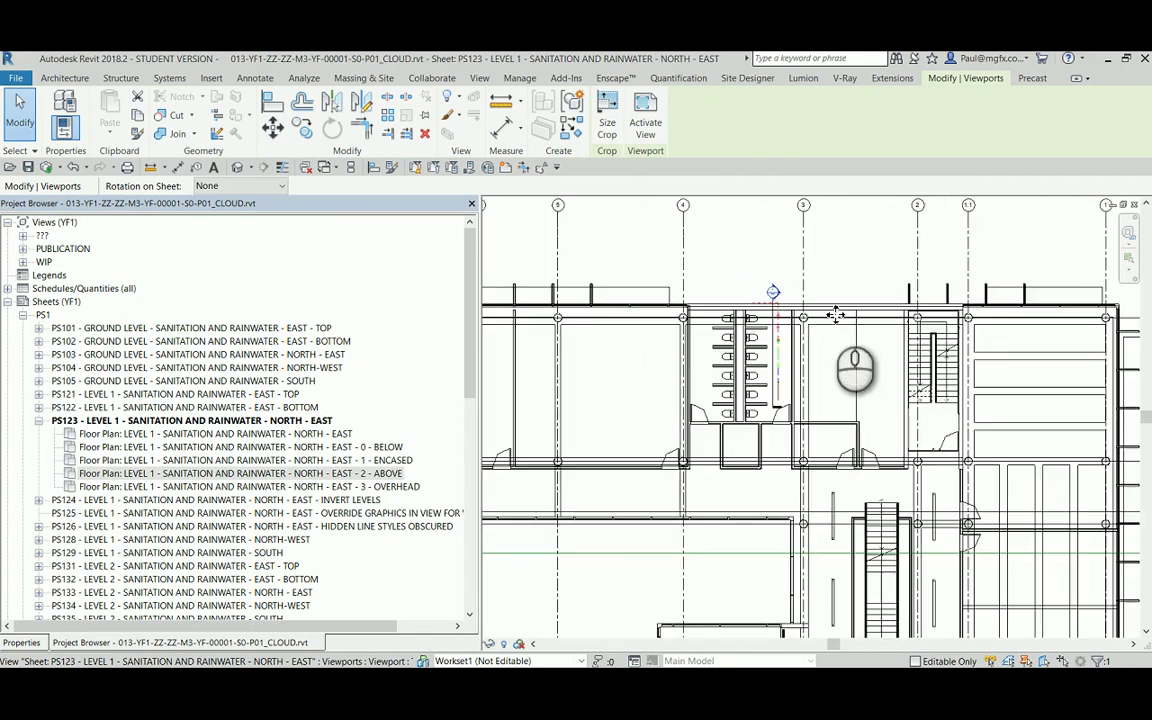
pyautogui.scroll(-3, 674, 296)
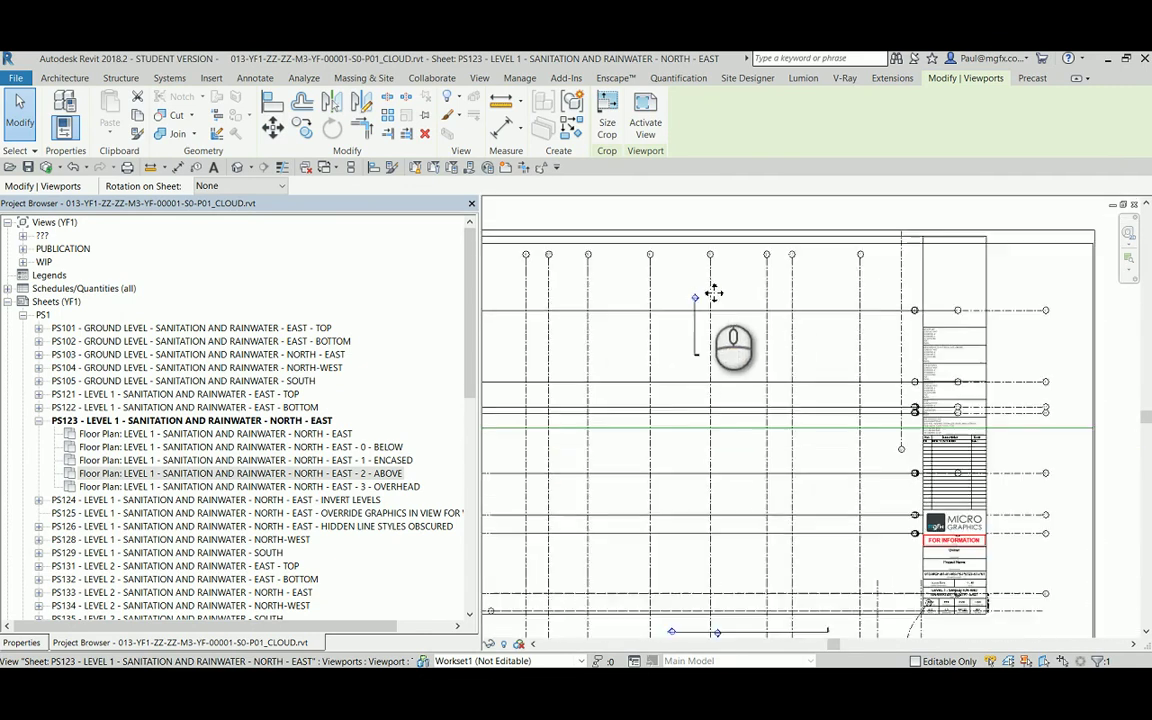
pyautogui.scroll(-3, 718, 293)
pyautogui.scroll(-2, 721, 296)
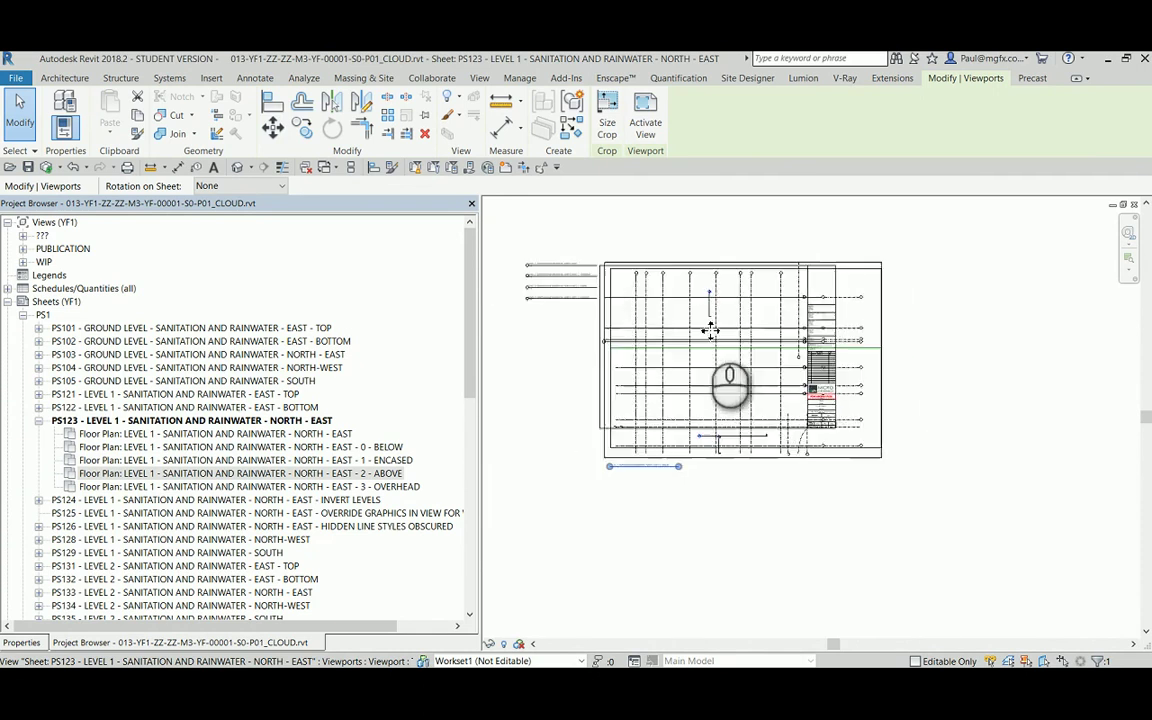
pyautogui.click(697, 530)
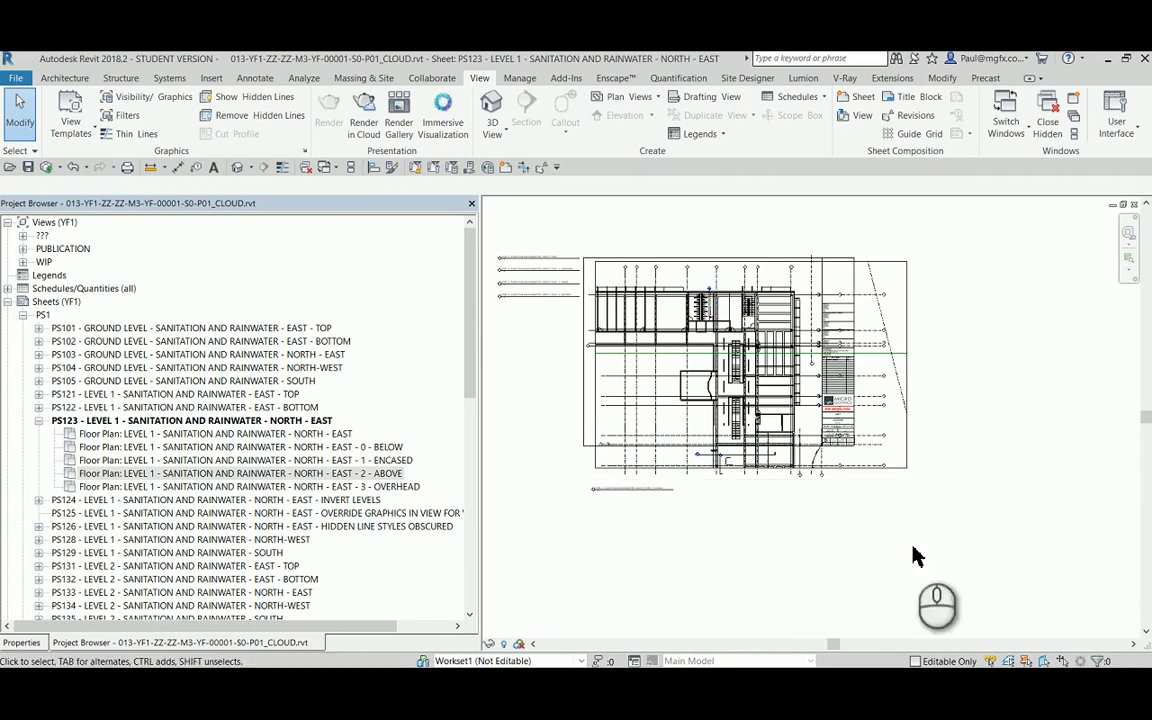
# Activate the enlarged 0 - BELOW viewport directly on the sheet and deactivate it, and repeat this with the viewport's Activate View command
pyautogui.doubleClick(896, 405)
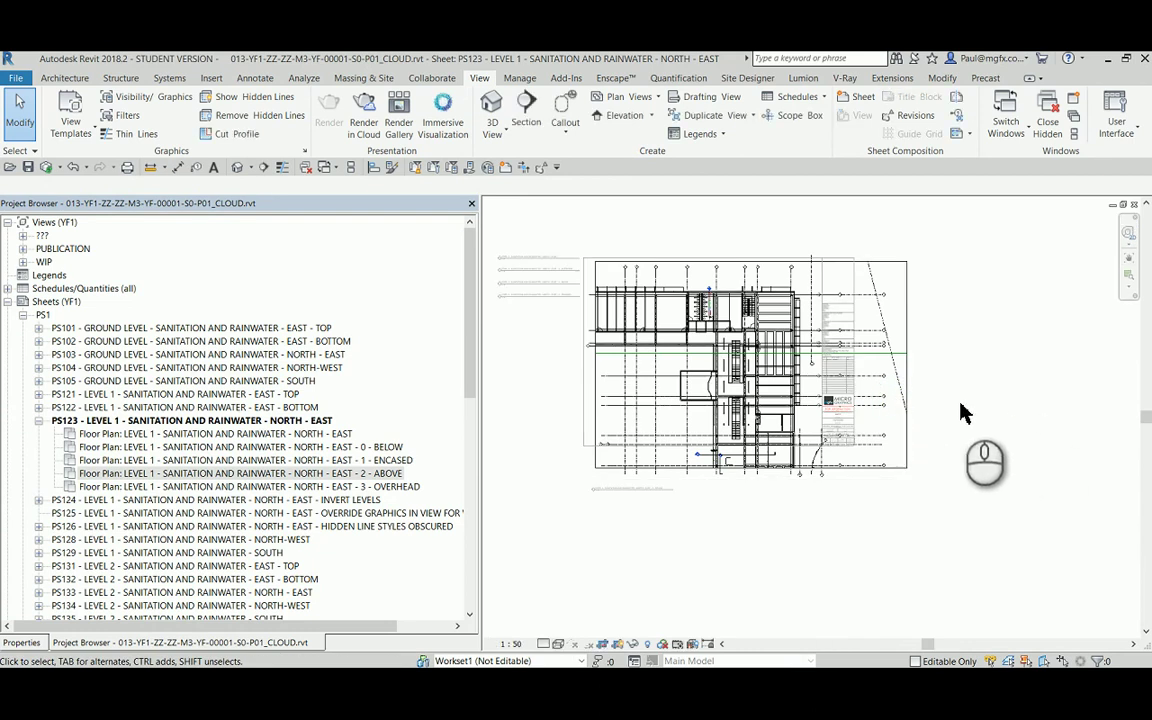
pyautogui.click(880, 478)
pyautogui.click(887, 584)
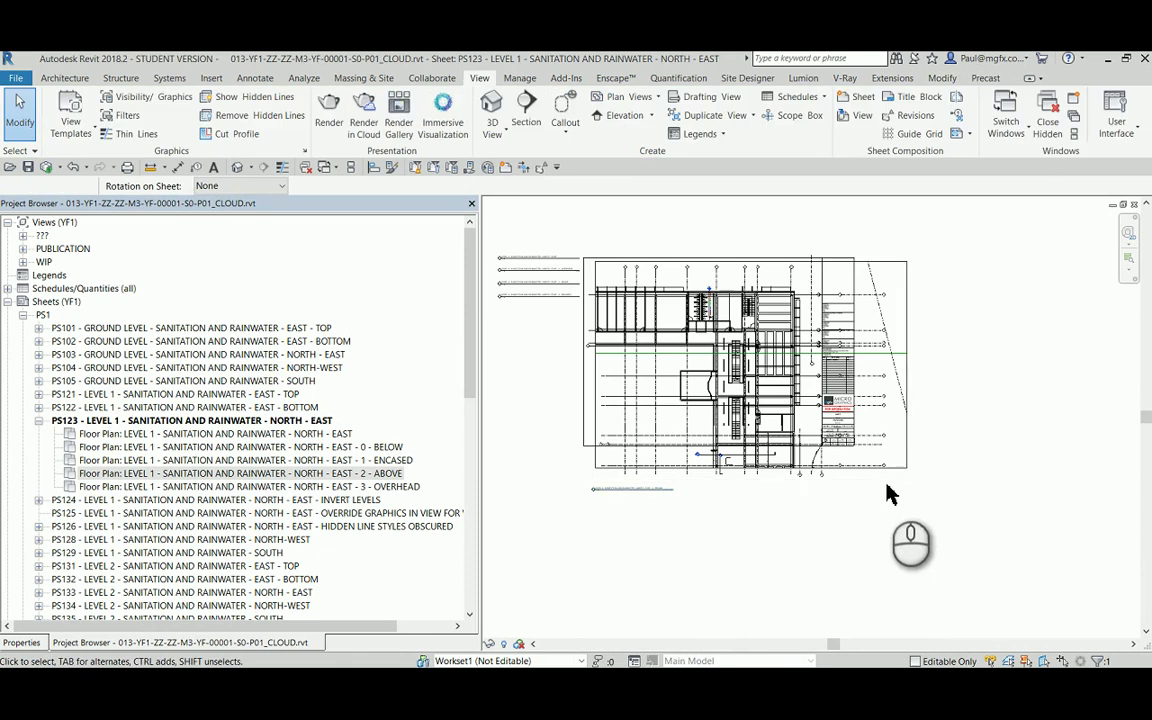
pyautogui.click(888, 478)
pyautogui.rightClick(888, 478)
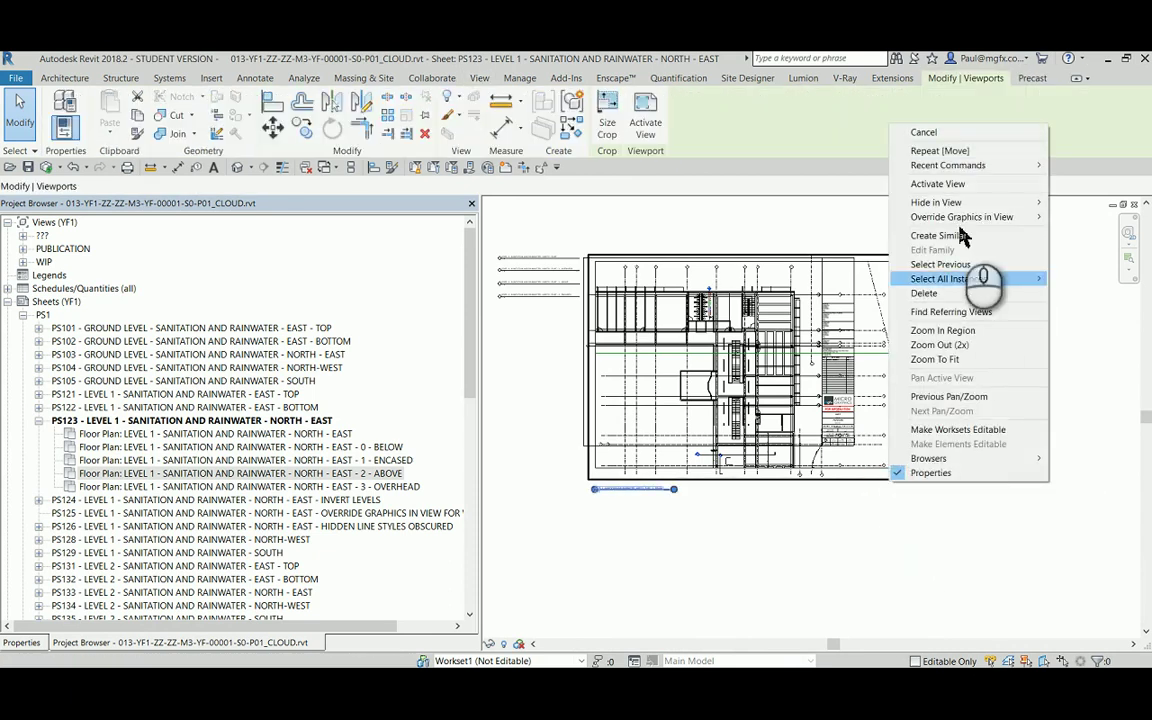
pyautogui.click(946, 185)
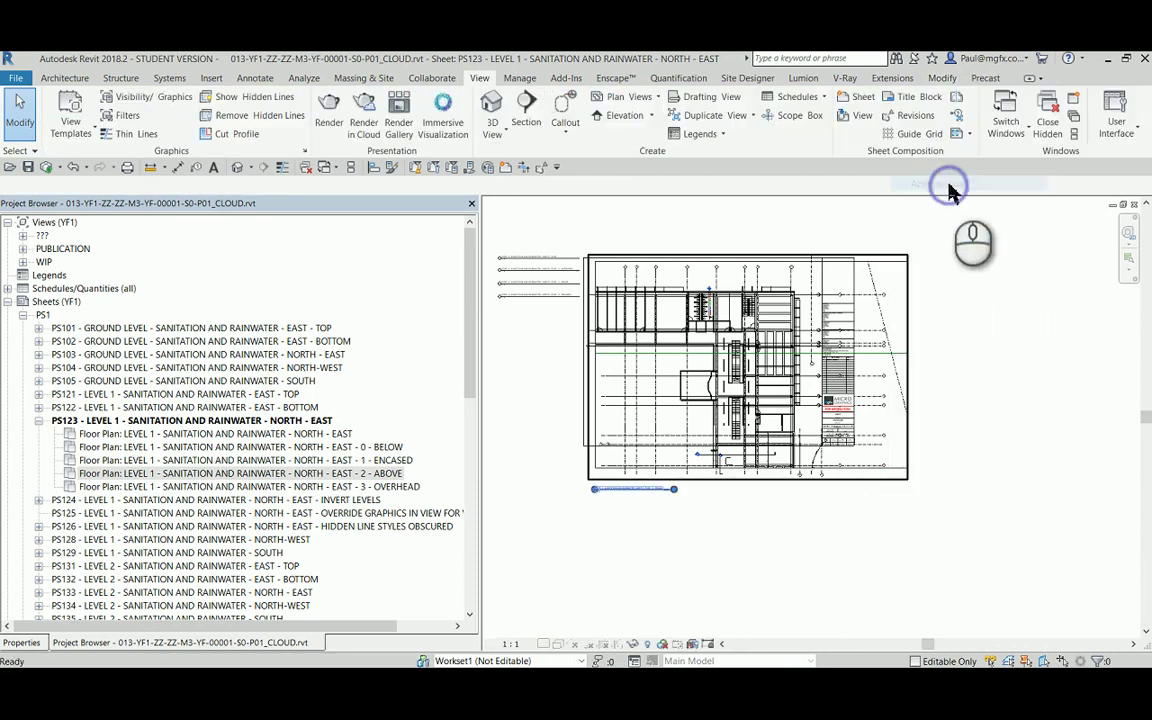
pyautogui.click(865, 397)
pyautogui.rightClick(872, 397)
pyautogui.click(922, 338)
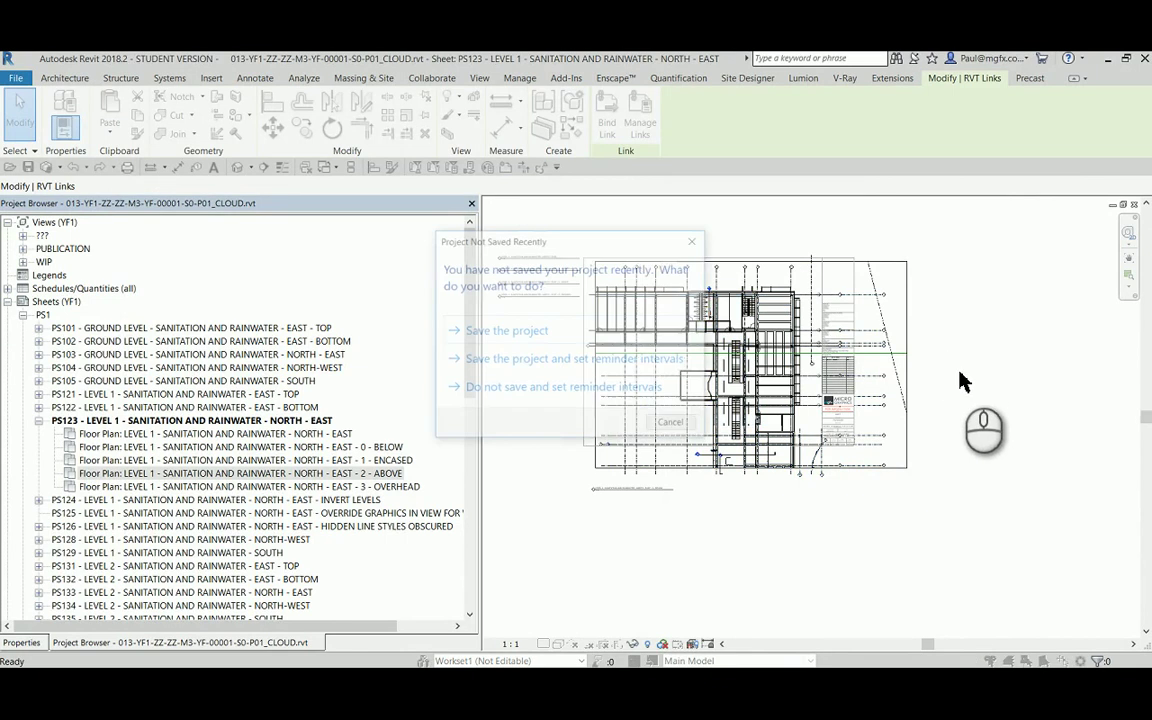
# Save the project
pyautogui.click(516, 333)
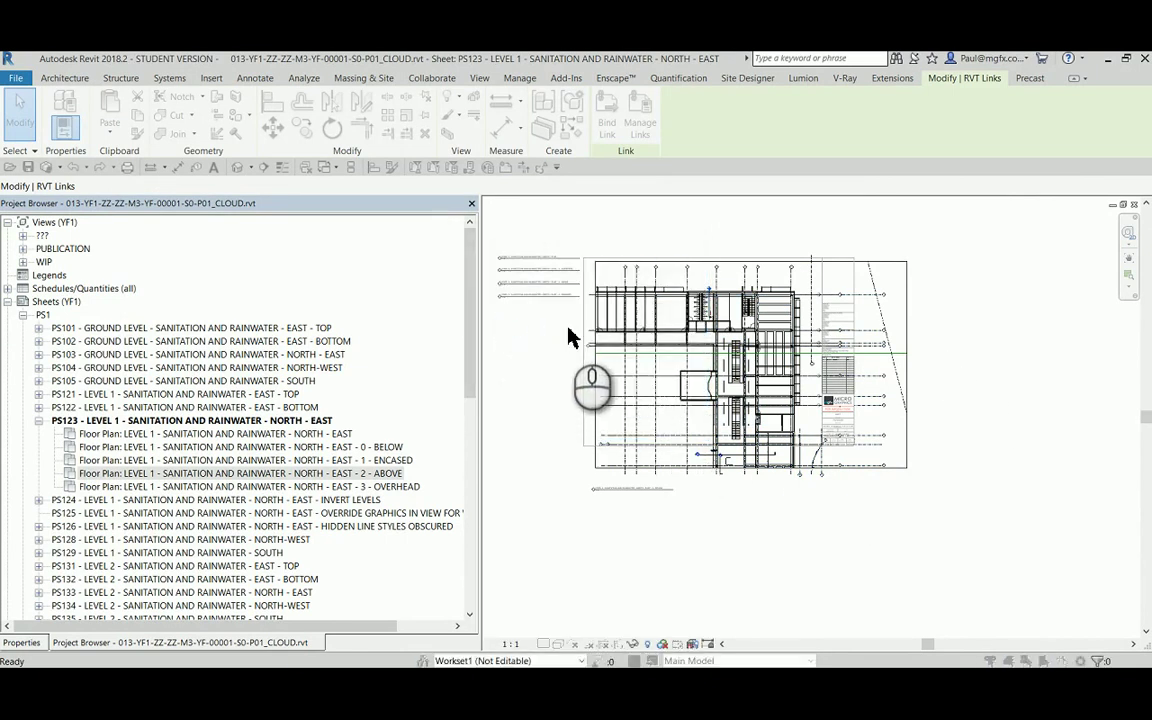
pyautogui.click(560, 344)
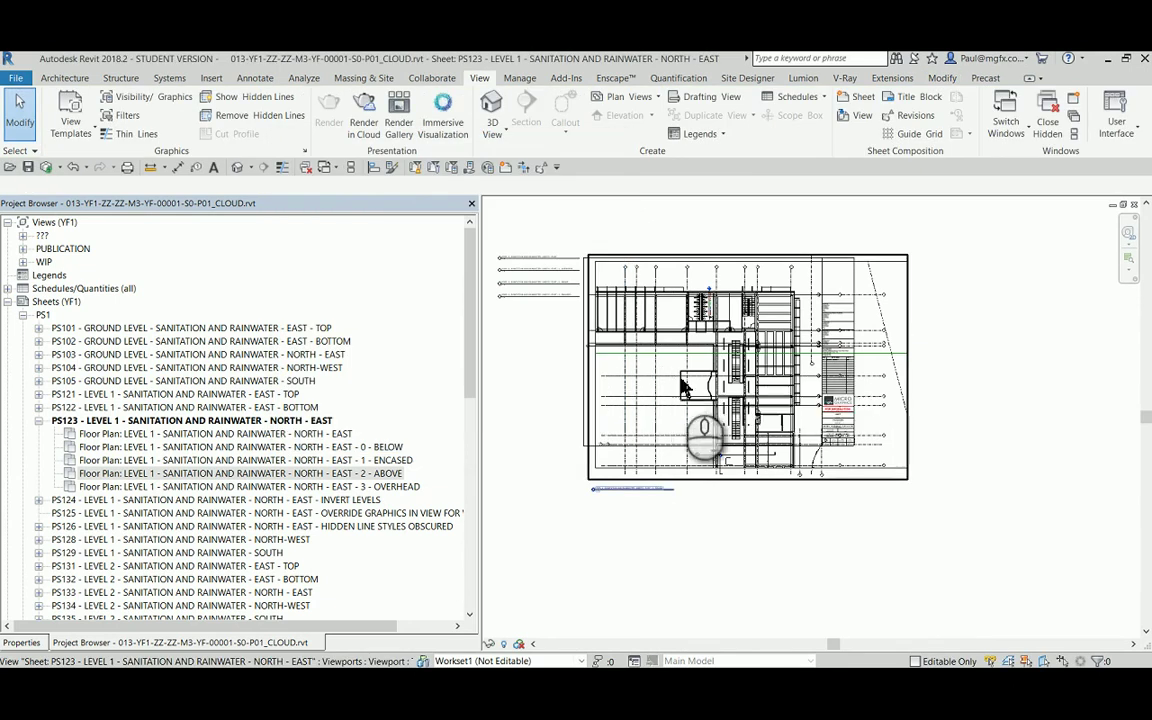
# Activate the 0 - BELOW view through its view title, deactivate it, and review the commands offered on the title
pyautogui.rightClick(640, 490)
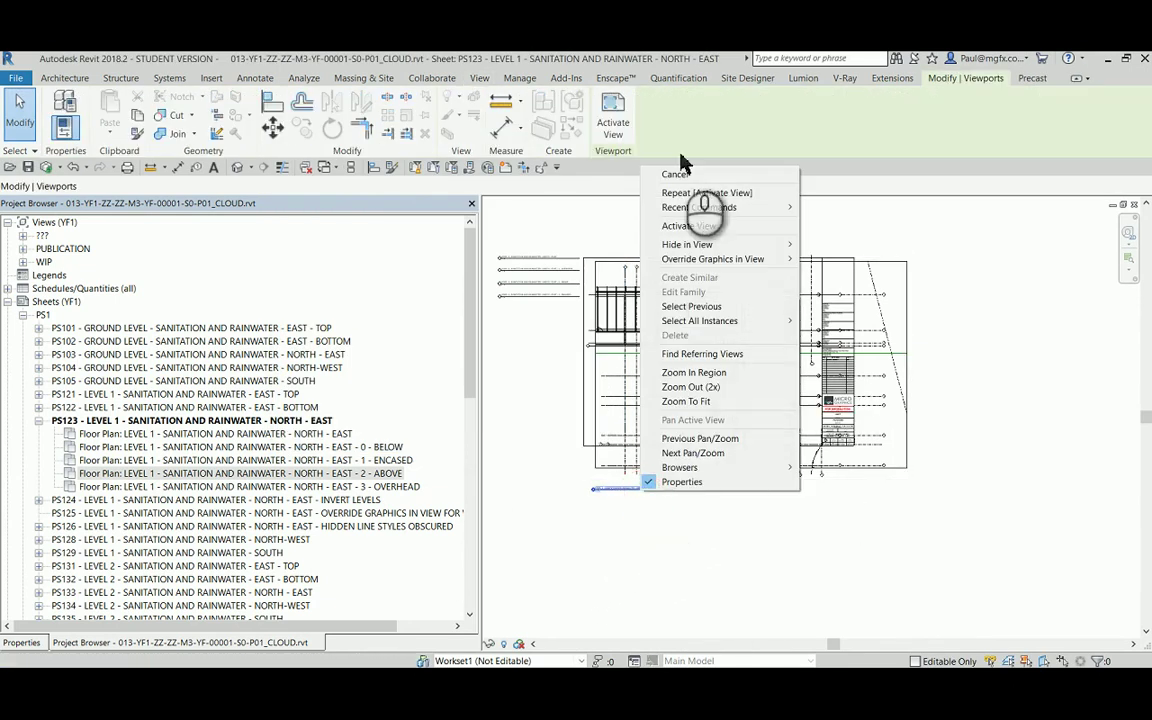
pyautogui.click(718, 227)
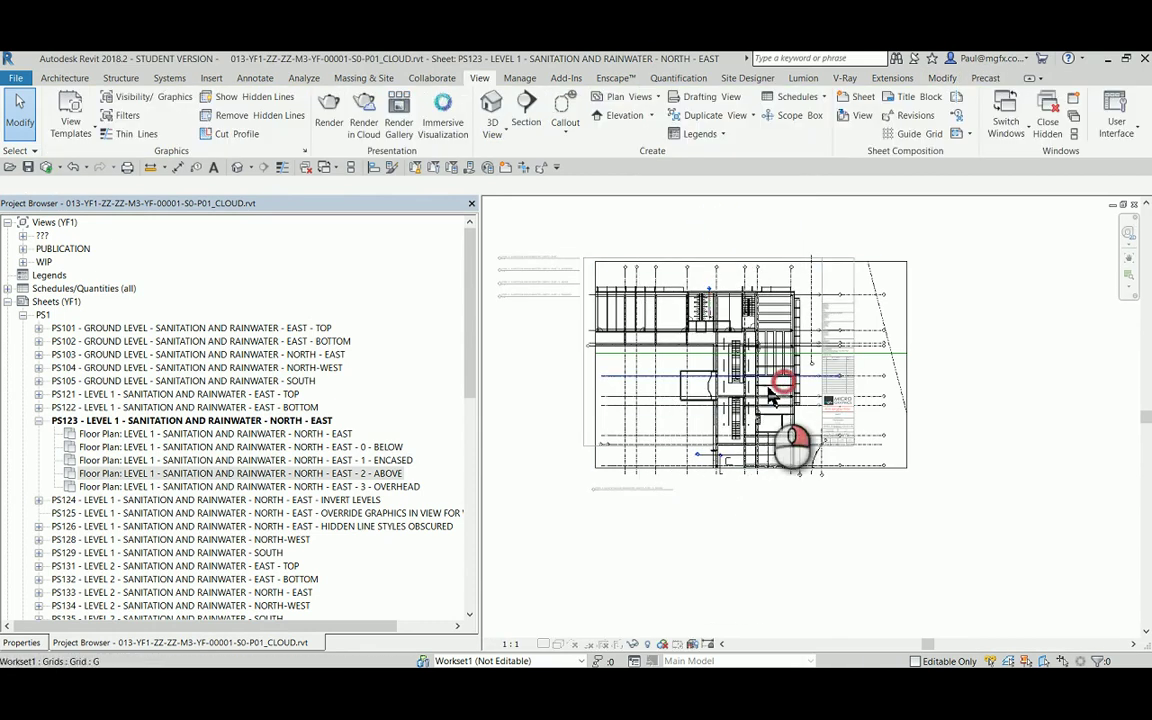
pyautogui.click(784, 390)
pyautogui.rightClick(797, 390)
pyautogui.click(848, 311)
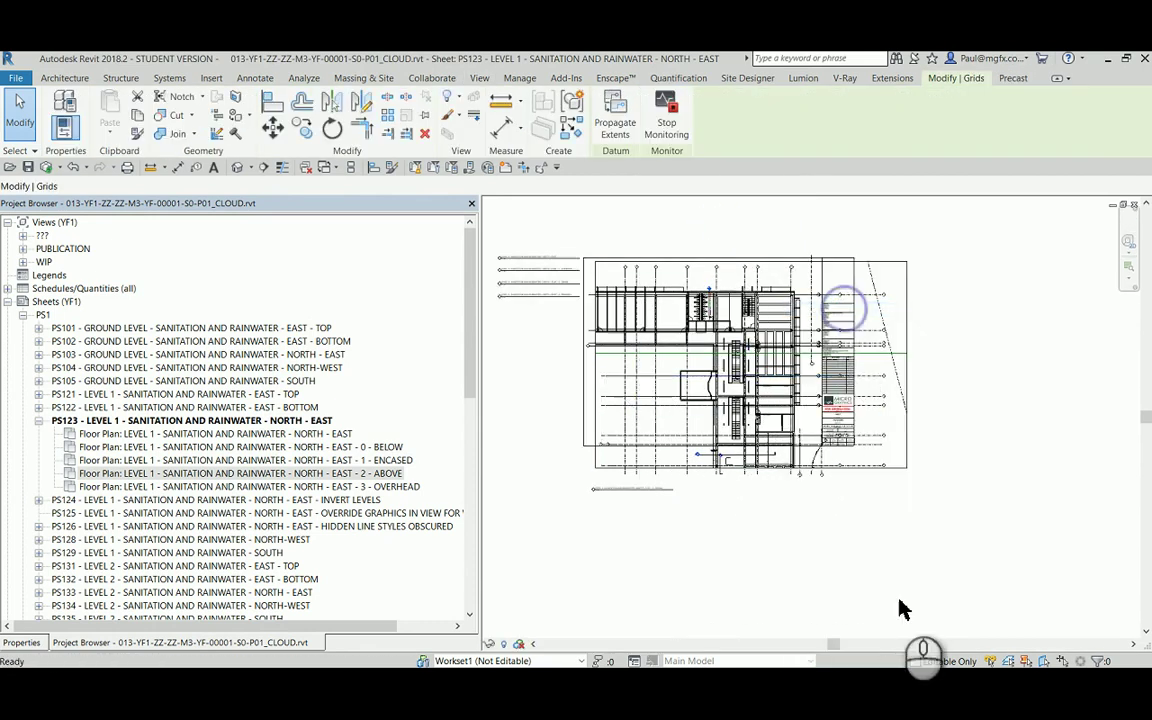
pyautogui.click(765, 538)
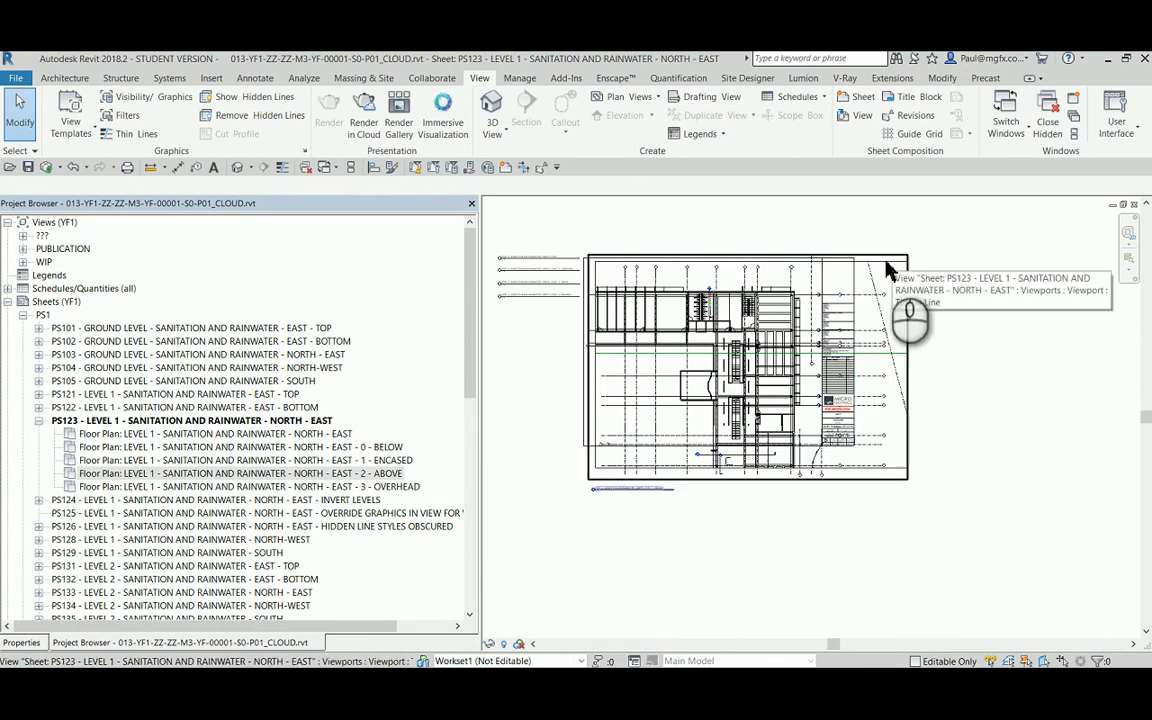
pyautogui.rightClick(640, 488)
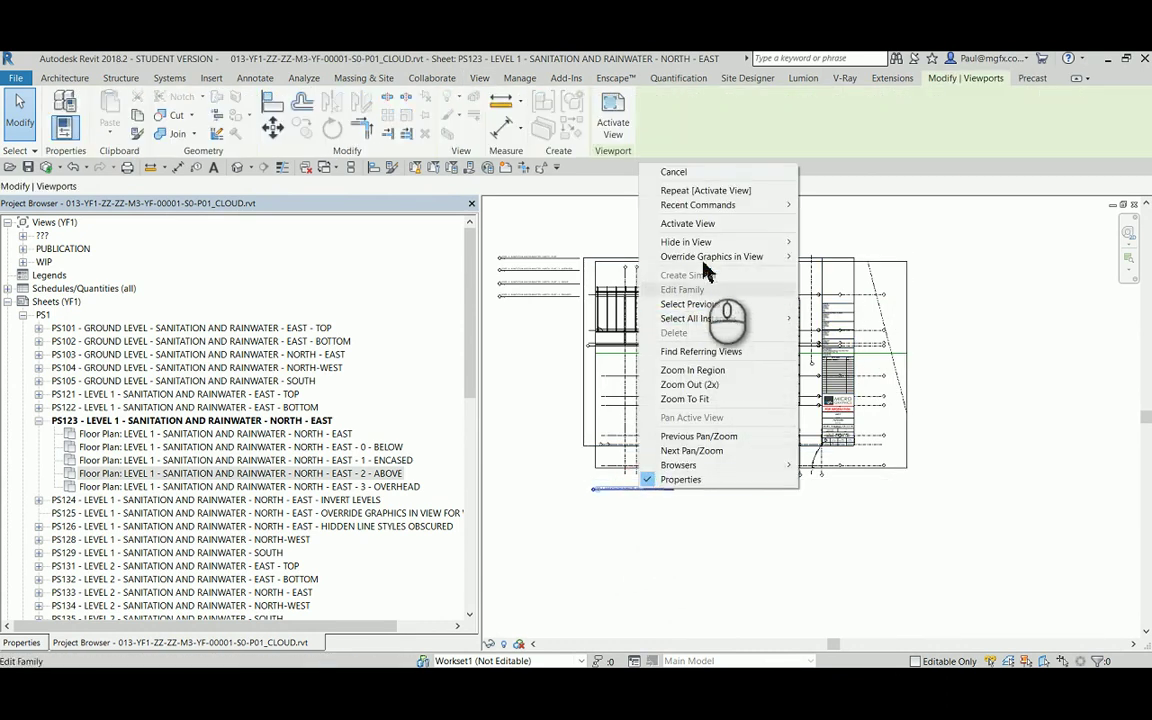
pyautogui.click(818, 476)
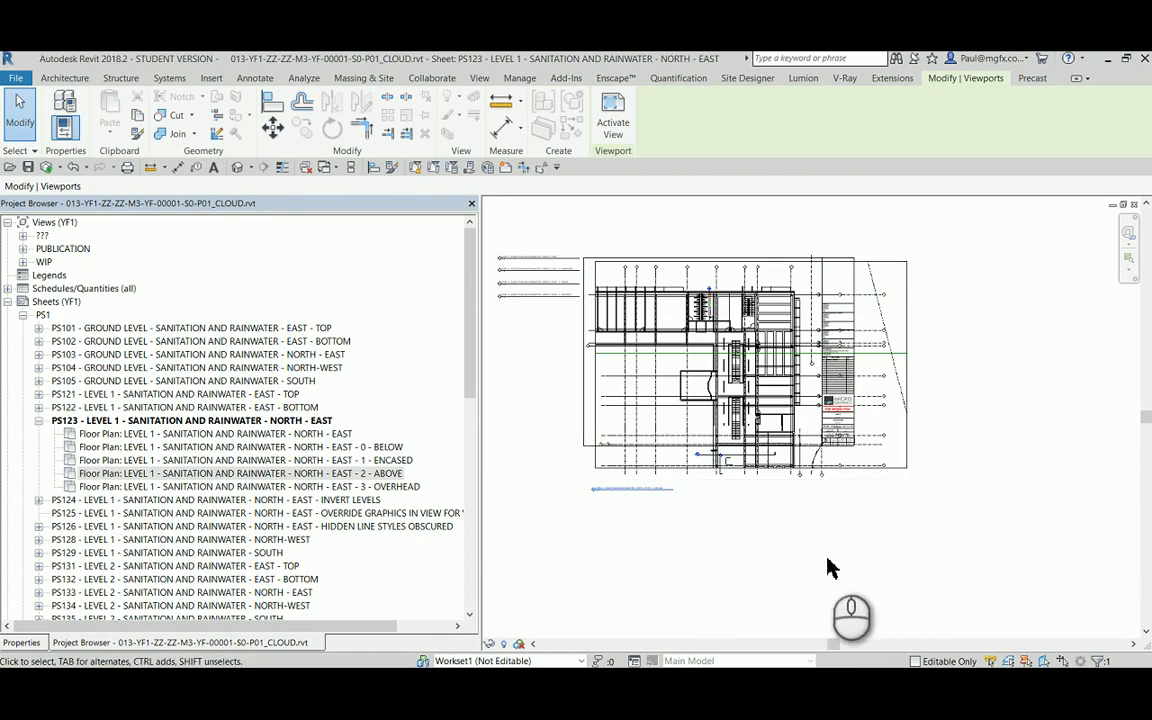
# Open the sheet's title block family YF-Zz_10-P-A0_TITLEBLOCK for editing
pyautogui.click(587, 436)
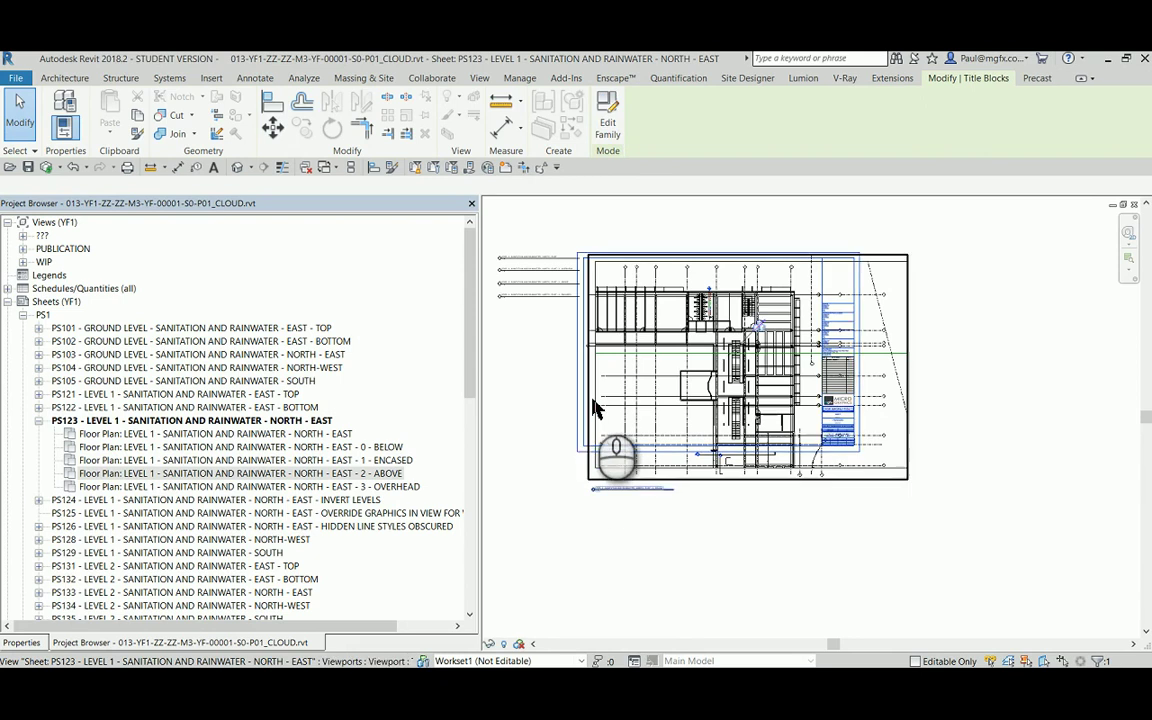
pyautogui.click(604, 112)
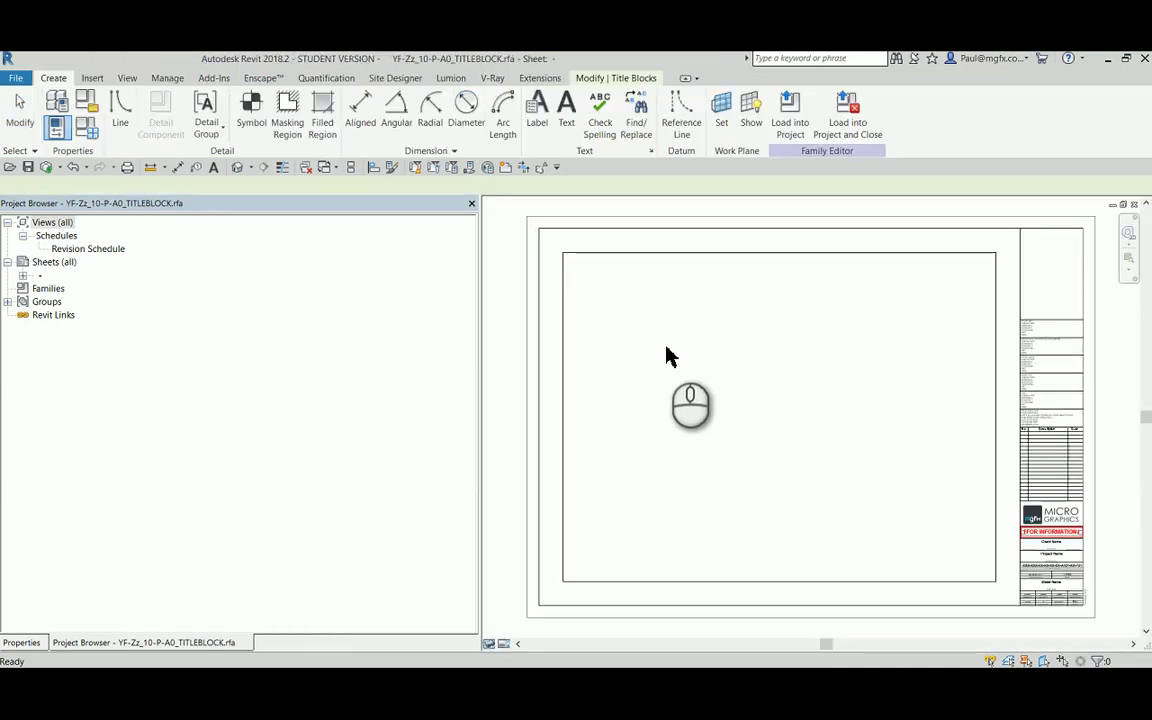
# Inspect the title block's outer edge, border and inner frame lines by selecting each upper line in turn, leaving nothing selected
pyautogui.click(603, 217)
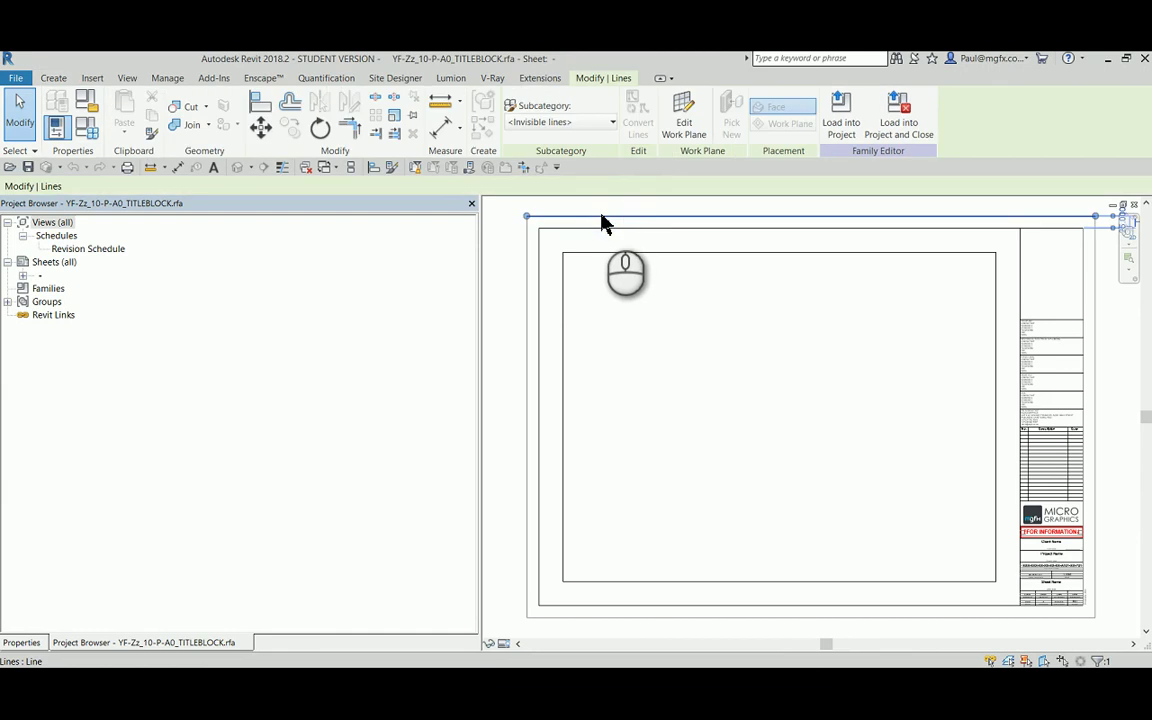
pyautogui.press('Escape')
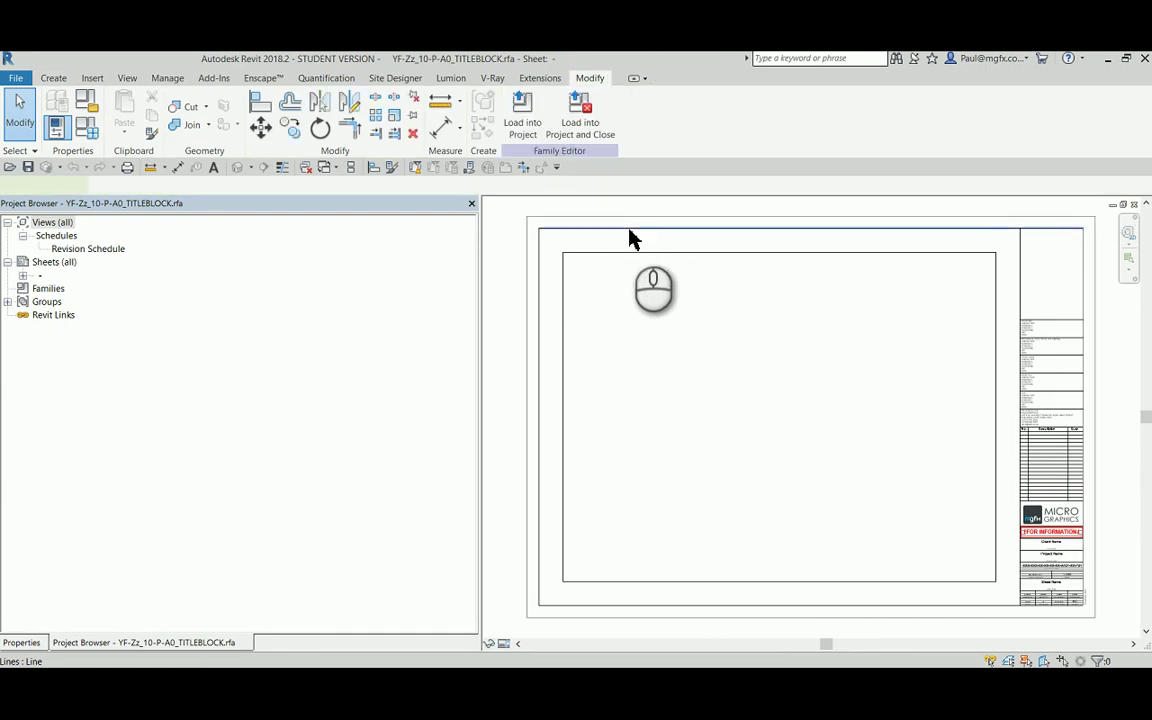
pyautogui.click(630, 238)
pyautogui.press('Escape')
pyautogui.click(664, 253)
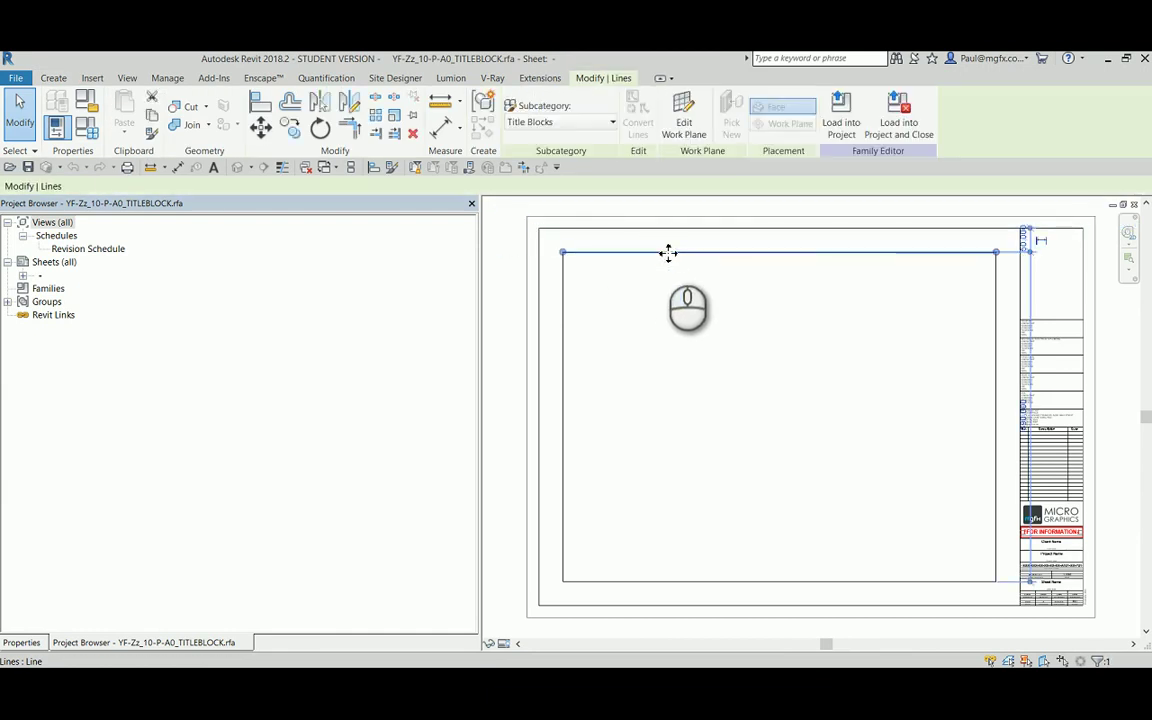
pyautogui.press('Escape')
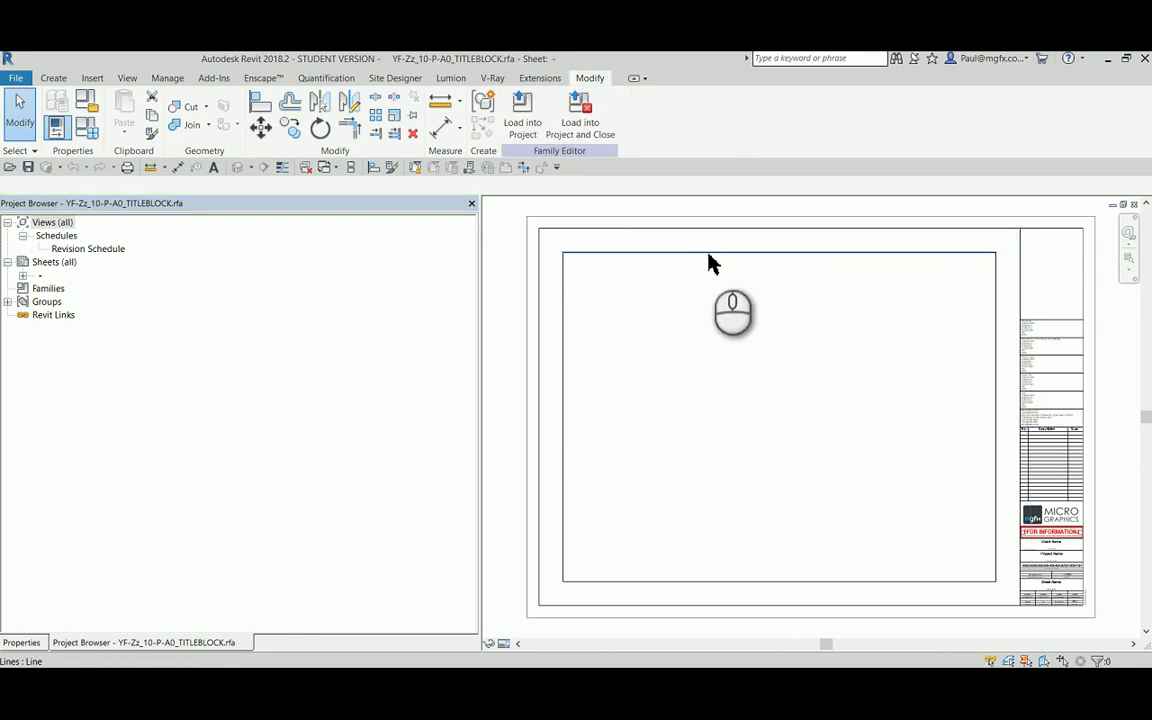
# Select the four inner frame lines as a chain and inspect which family parameter controls their visibility, leaving the association unchanged
pyautogui.press('Tab')
pyautogui.click(714, 257)
pyautogui.click(22, 643)
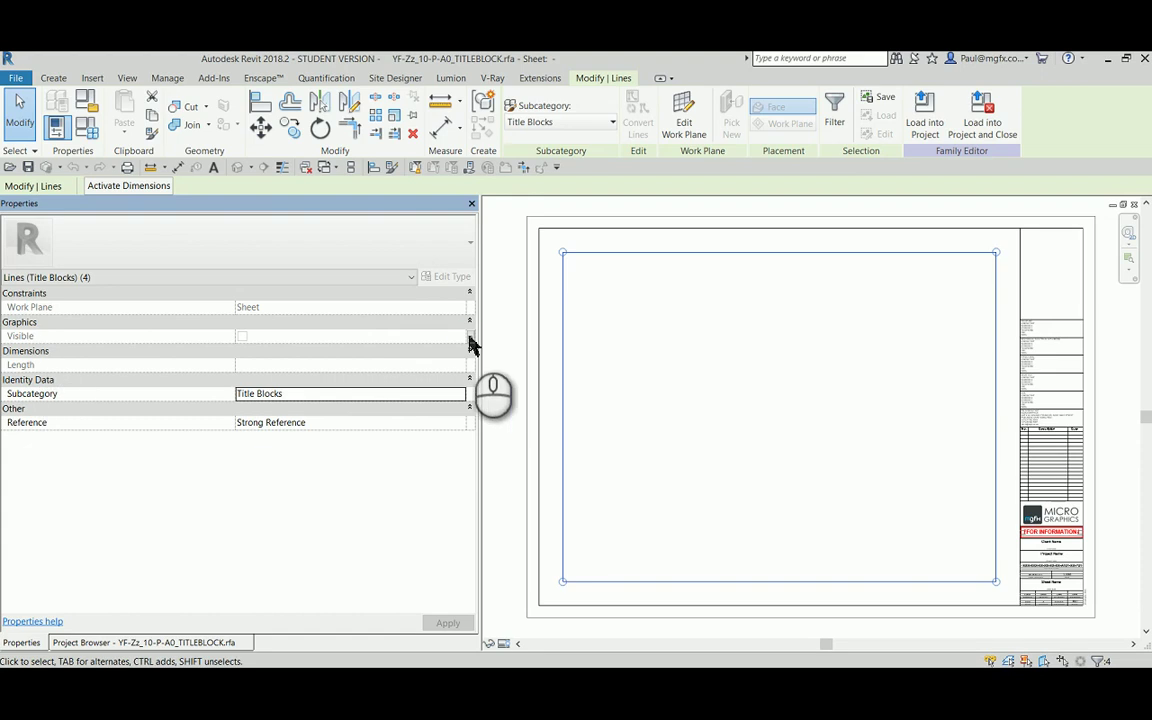
pyautogui.click(469, 338)
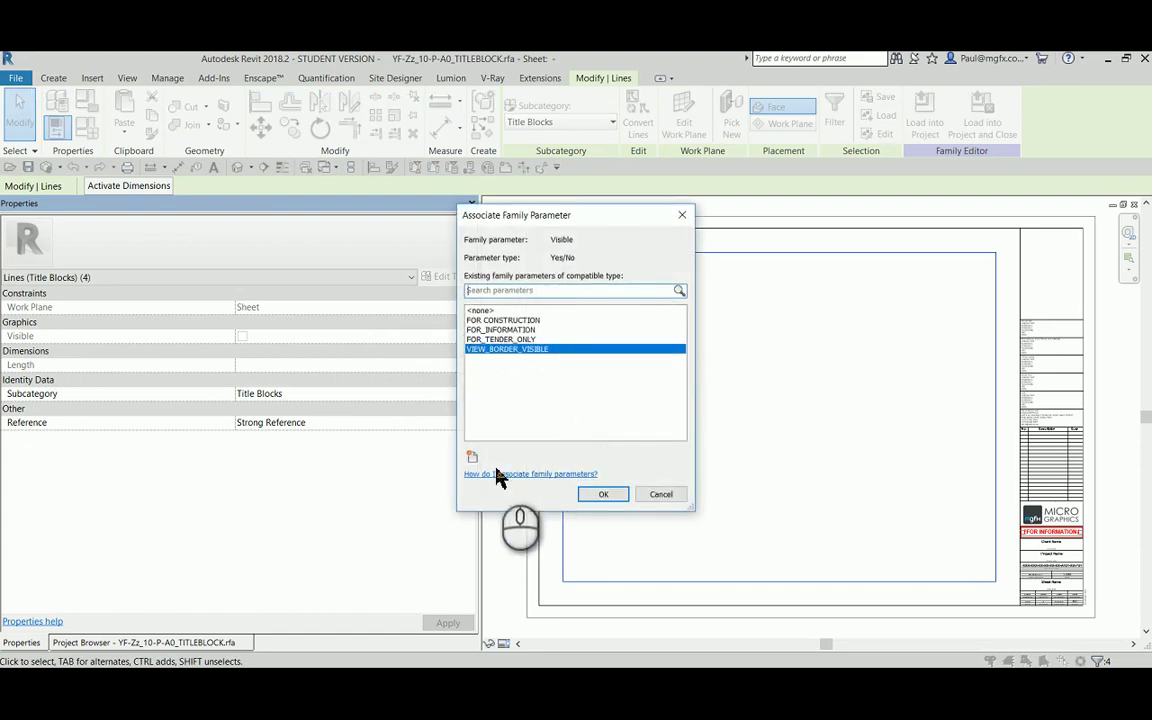
pyautogui.click(660, 495)
pyautogui.click(661, 267)
# Close the title block family and turn on VIEW_BORDER_VISIBLE for the title block on sheet PS123
pyautogui.click(18, 78)
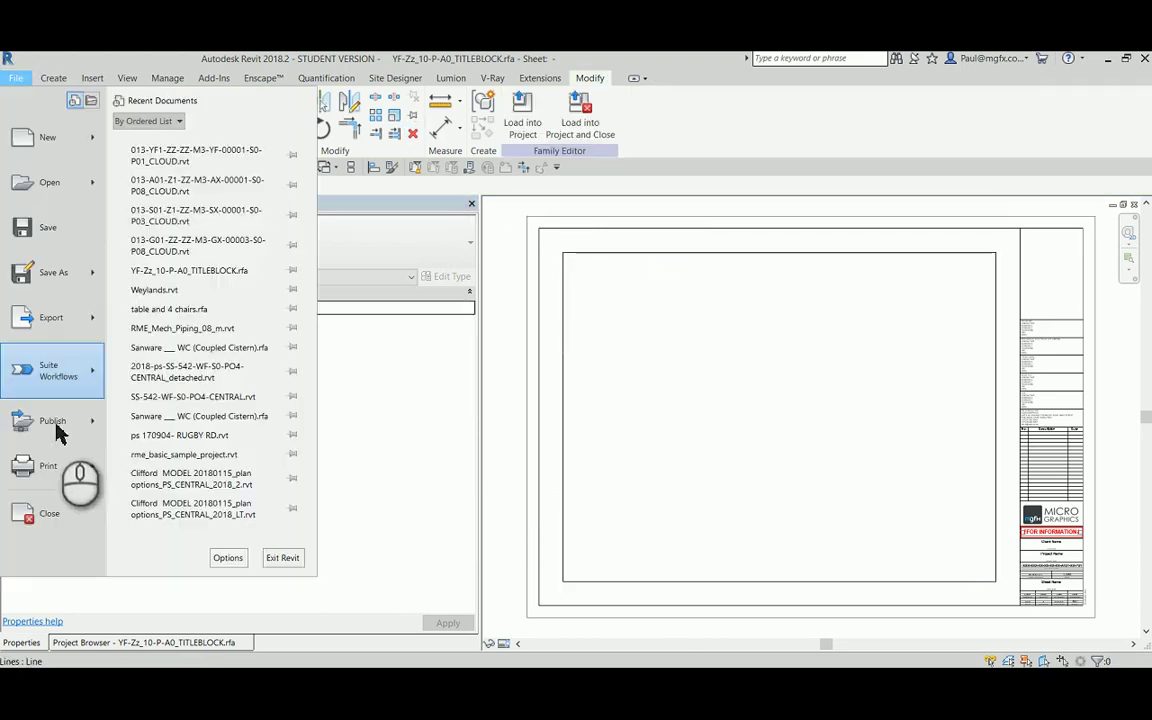
pyautogui.click(36, 522)
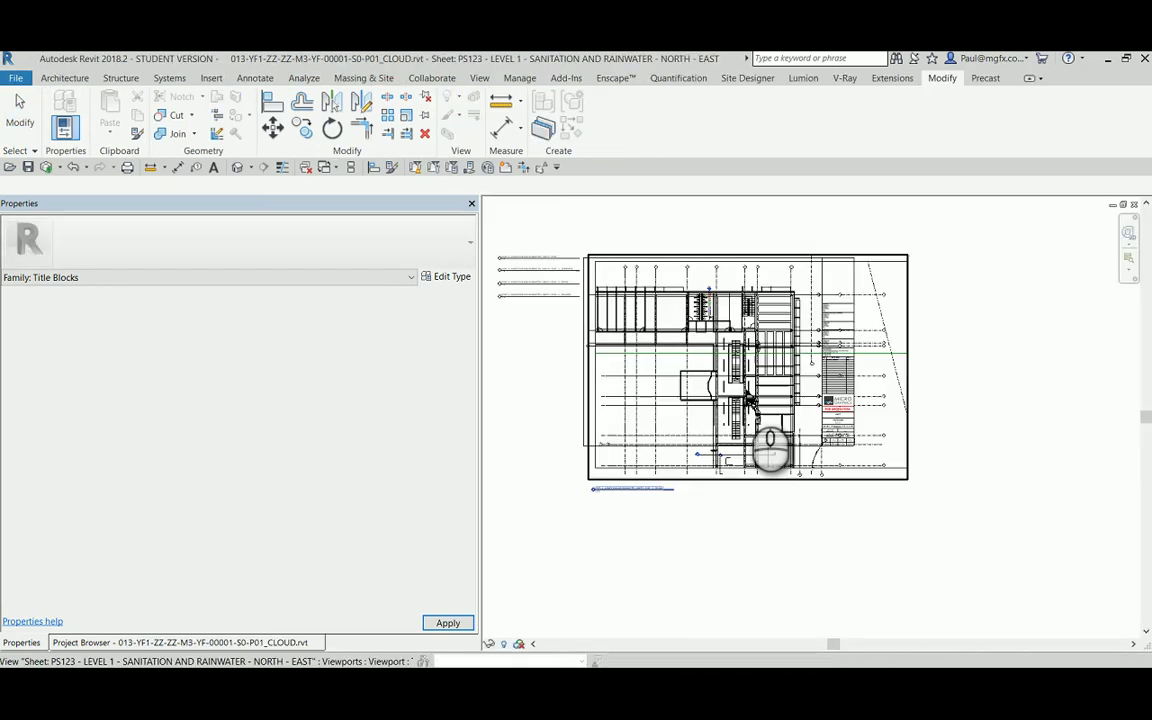
pyautogui.scroll(3, 566, 433)
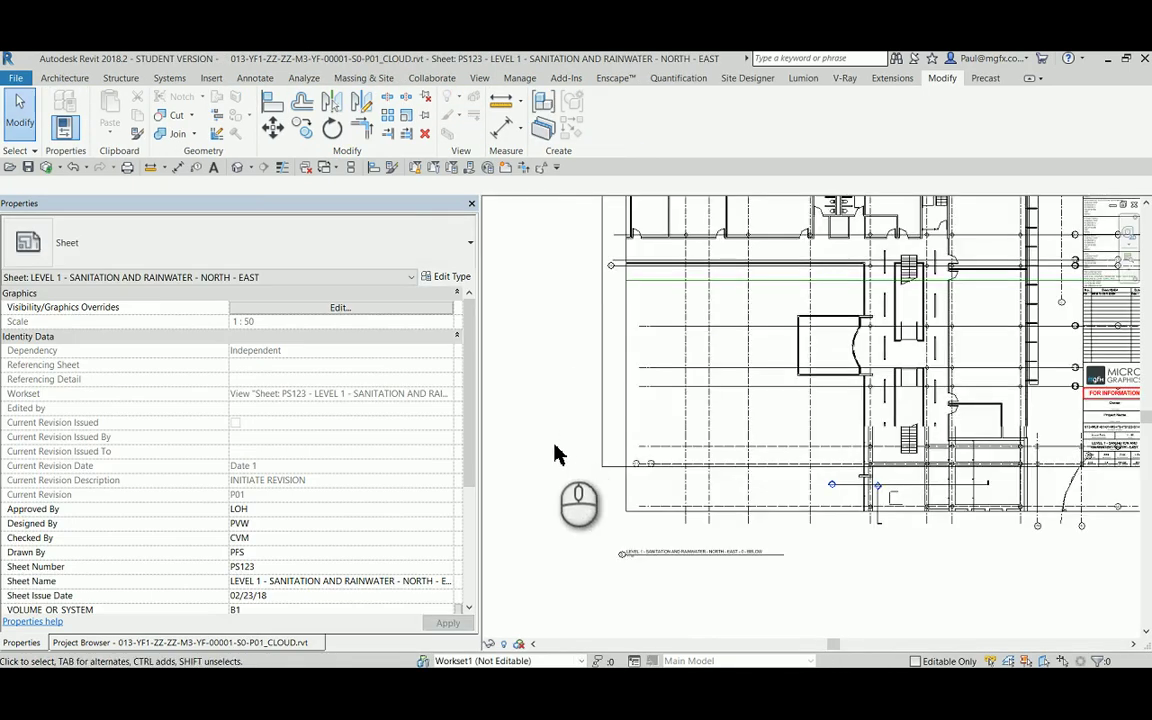
pyautogui.click(605, 440)
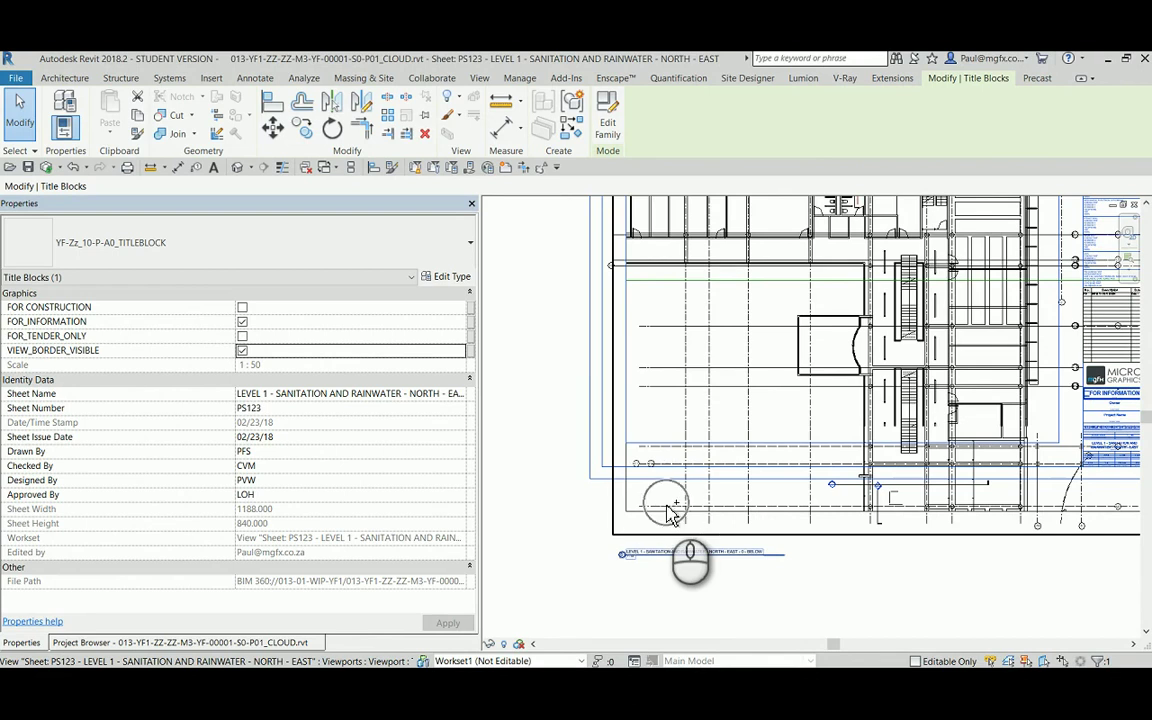
# Activate the 0 - BELOW view on the sheet through its crop boundary
pyautogui.scroll(-3, 596, 463)
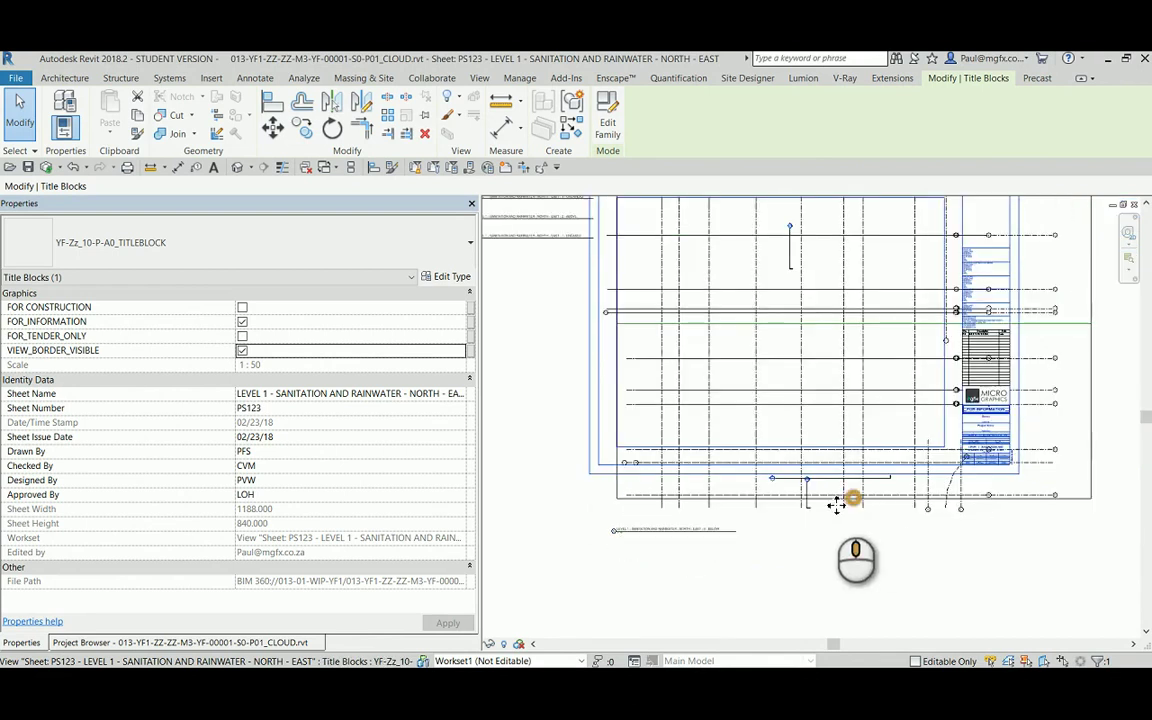
pyautogui.scroll(5, 856, 406)
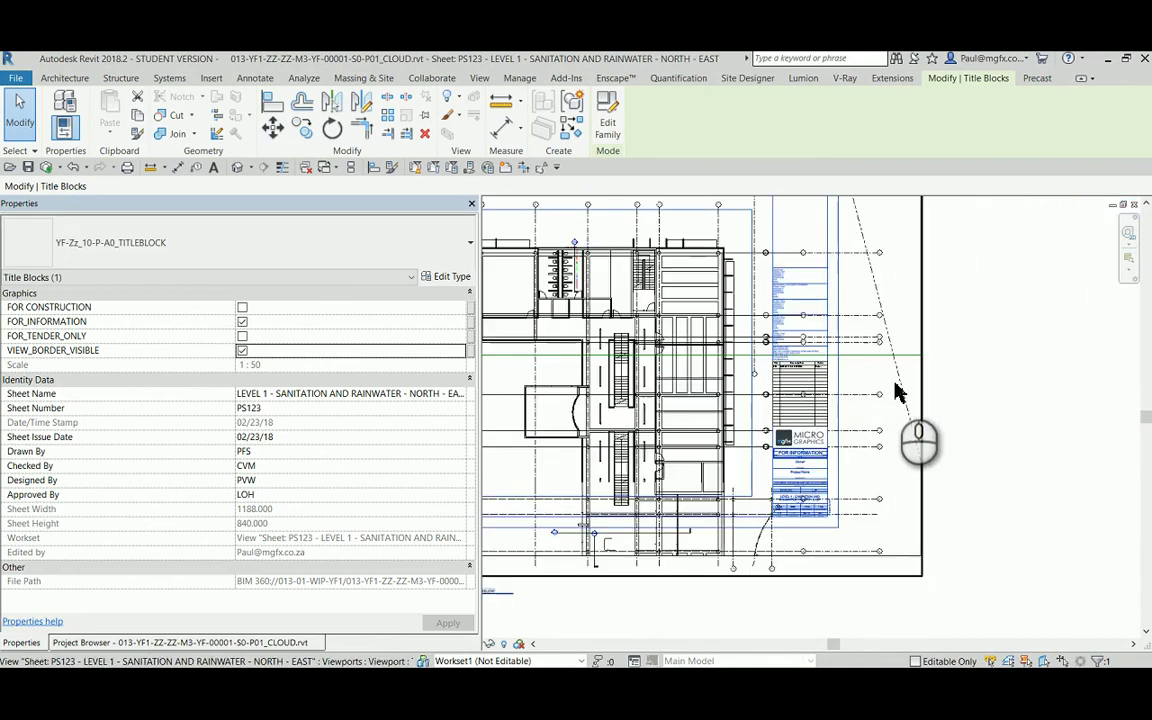
pyautogui.click(897, 390)
pyautogui.rightClick(897, 390)
pyautogui.click(933, 368)
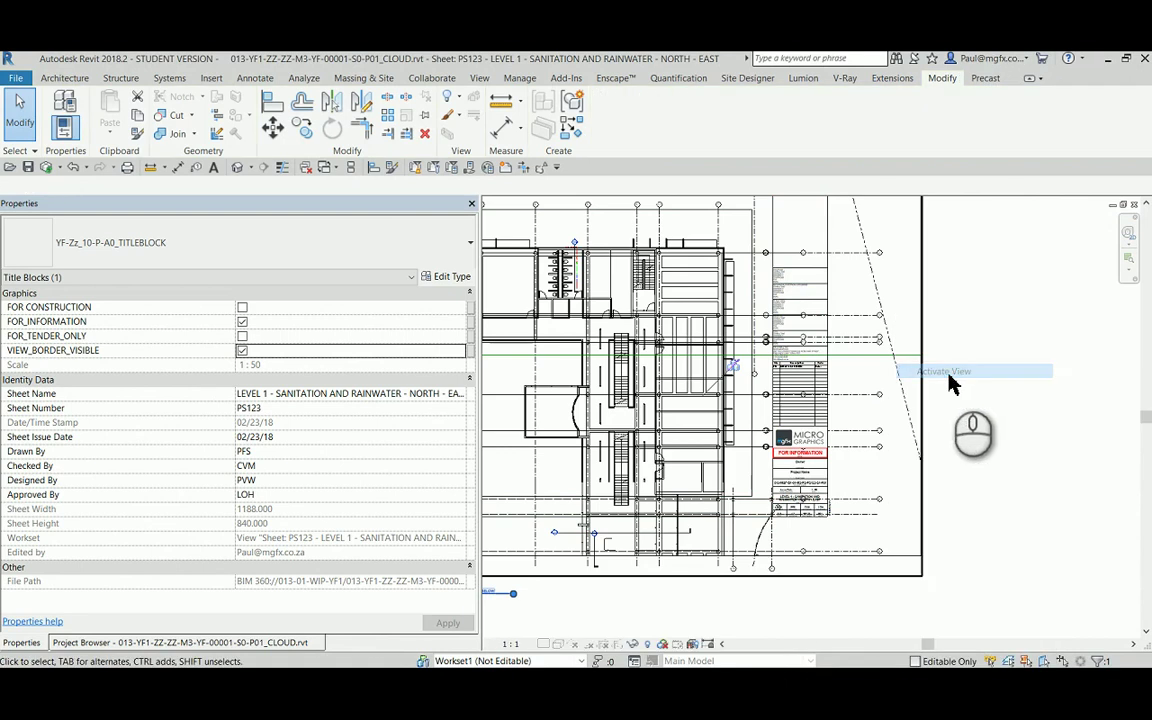
# Pull the east edge of the 0 - BELOW crop region inward to the title block's inner view border
pyautogui.scroll(2, 967, 517)
pyautogui.moveTo(967, 517); pyautogui.dragTo(802, 329, button='middle')
pyautogui.scroll(3, 903, 440)
pyautogui.scroll(-2, 903, 440)
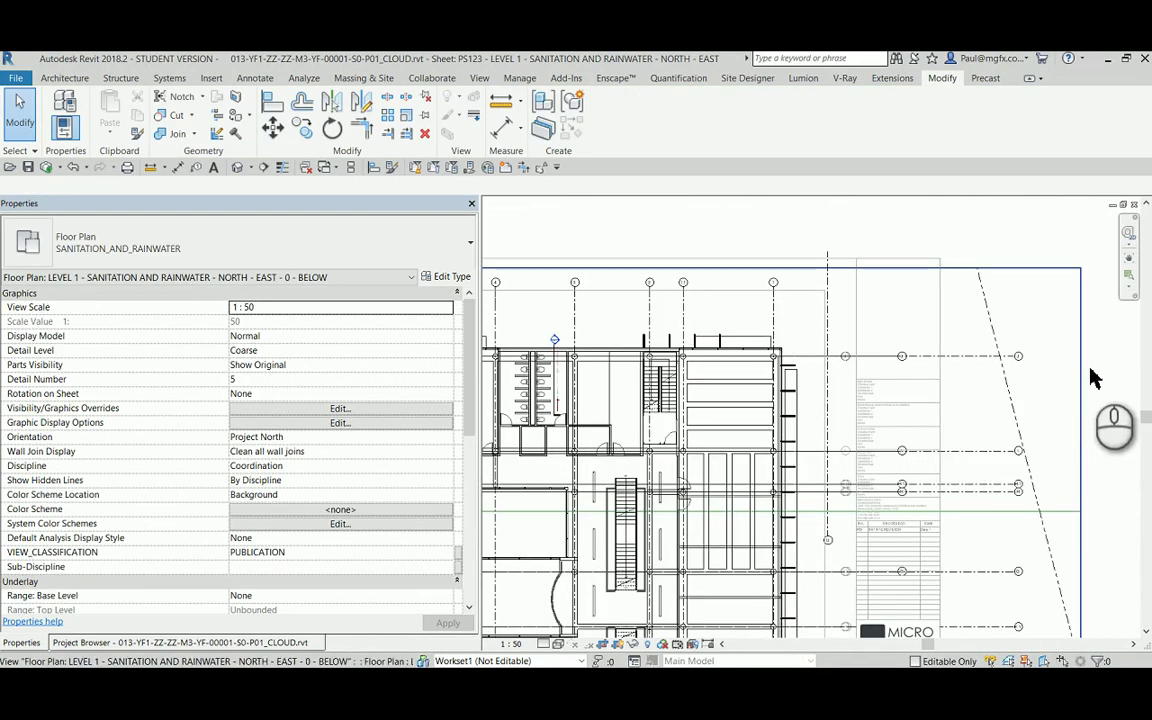
pyautogui.click(1015, 370)
pyautogui.moveTo(1018, 483); pyautogui.dragTo(998, 342, button='middle')
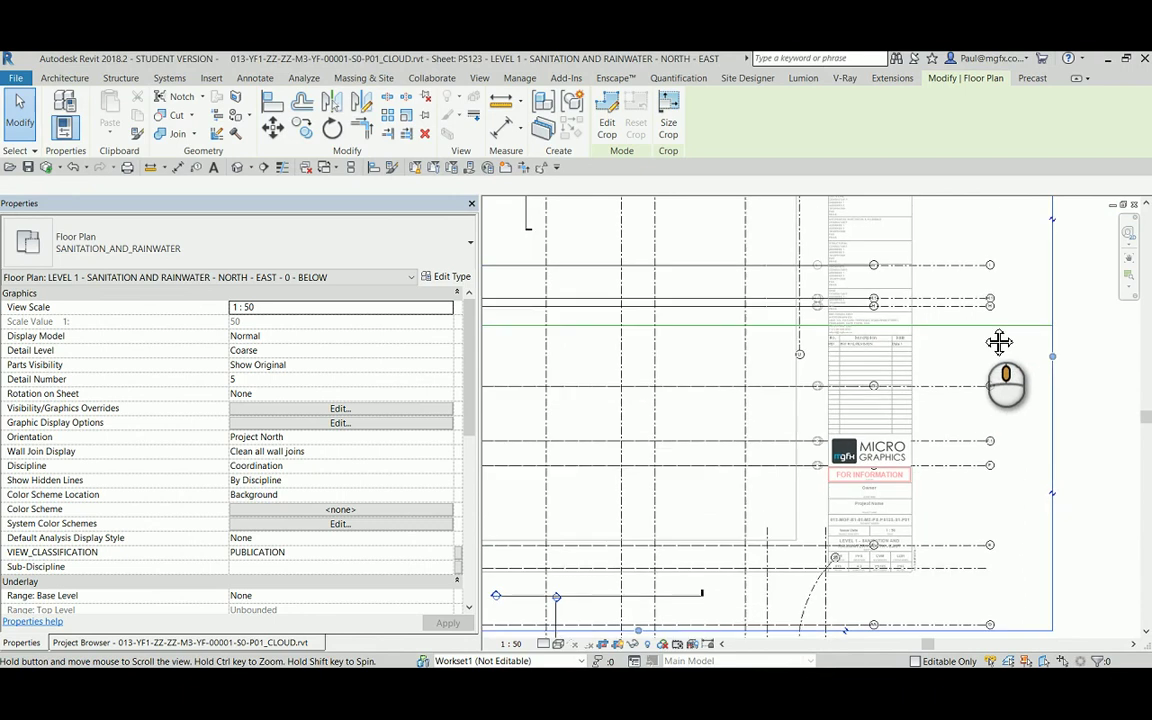
pyautogui.click(1051, 346)
pyautogui.moveTo(854, 366); pyautogui.dragTo(797, 370)
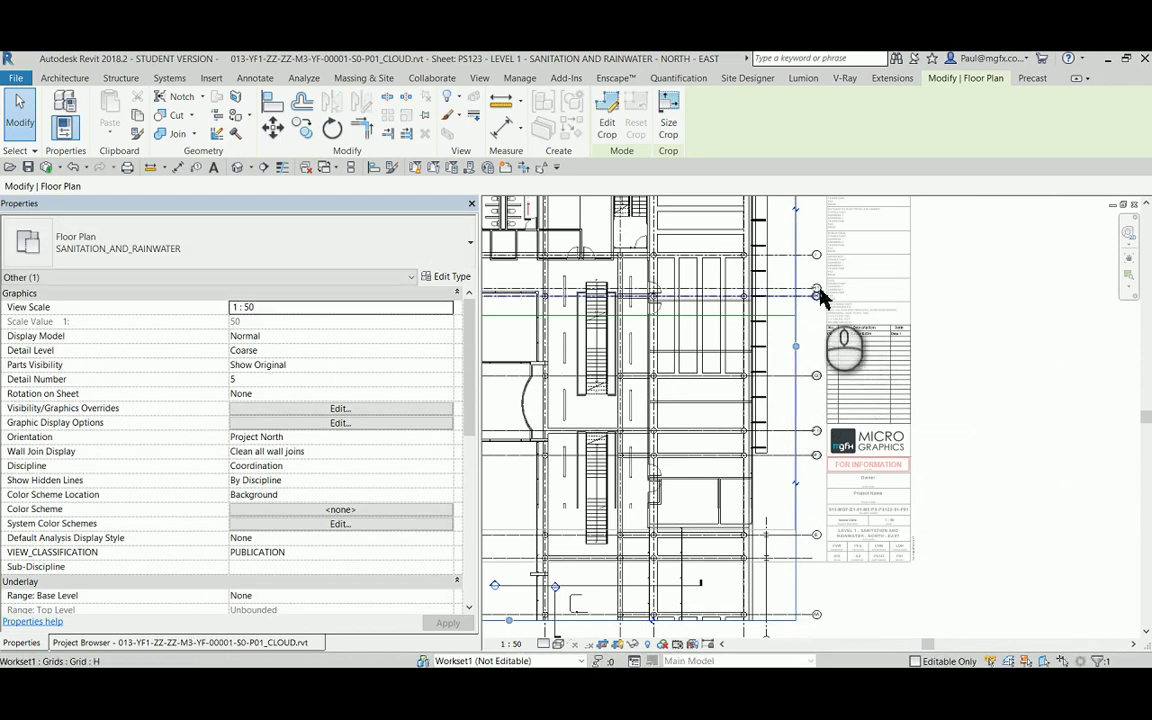
# Examine the overlapping bubbles of grids H and H.1 between the crop region and the title block's text column
pyautogui.scroll(5, 818, 296)
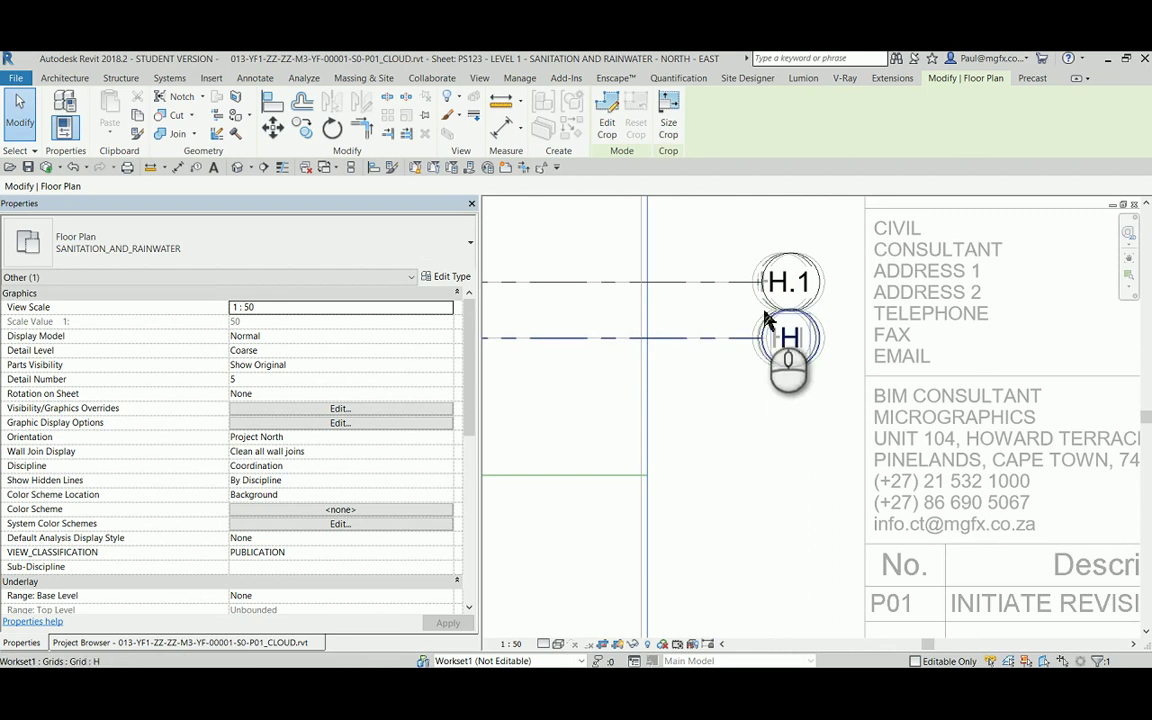
pyautogui.scroll(-2, 753, 345)
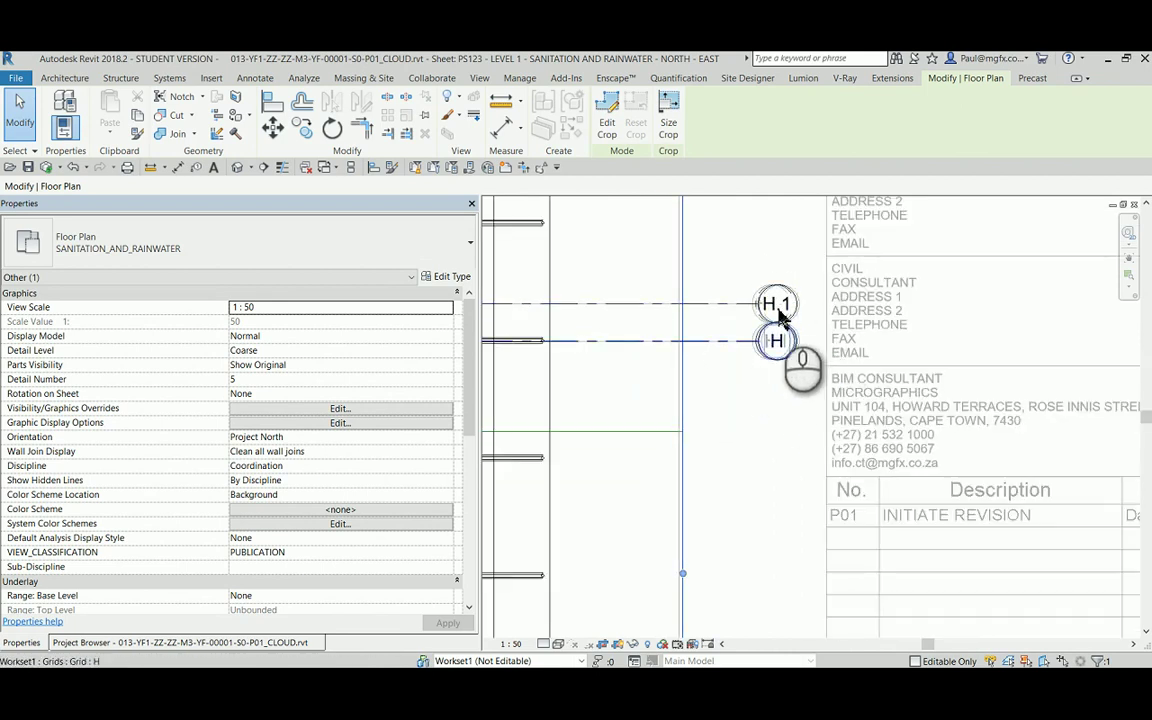
pyautogui.scroll(-3, 765, 320)
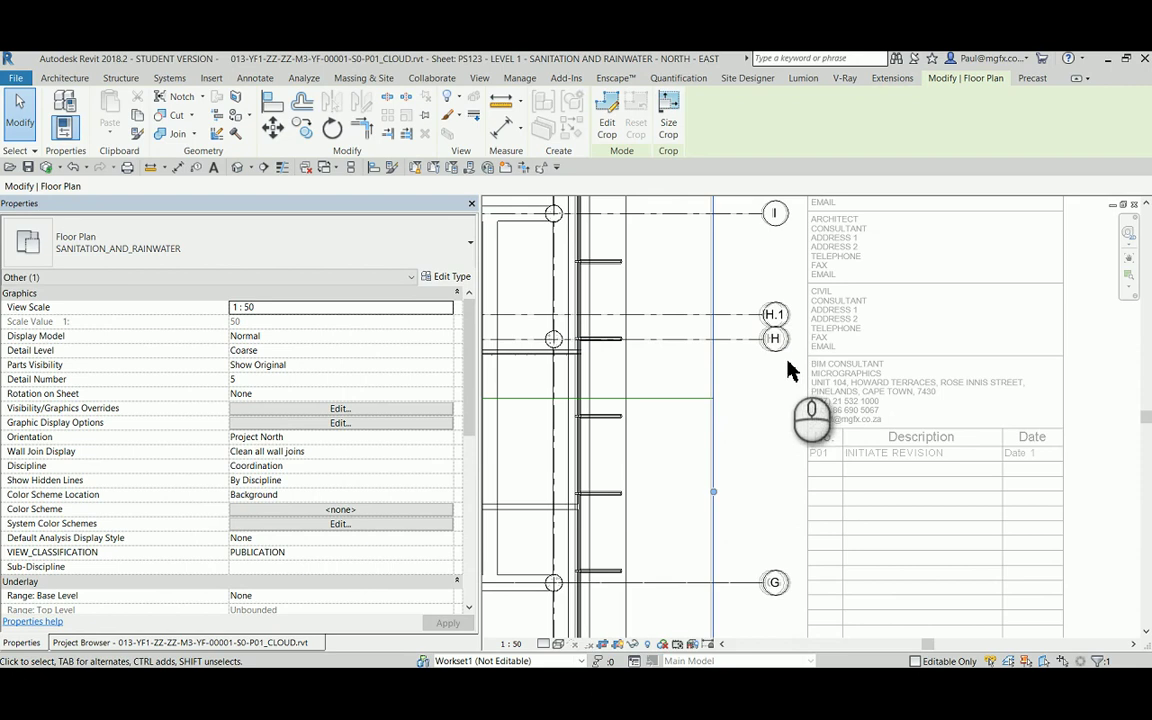
pyautogui.scroll(-2, 792, 381)
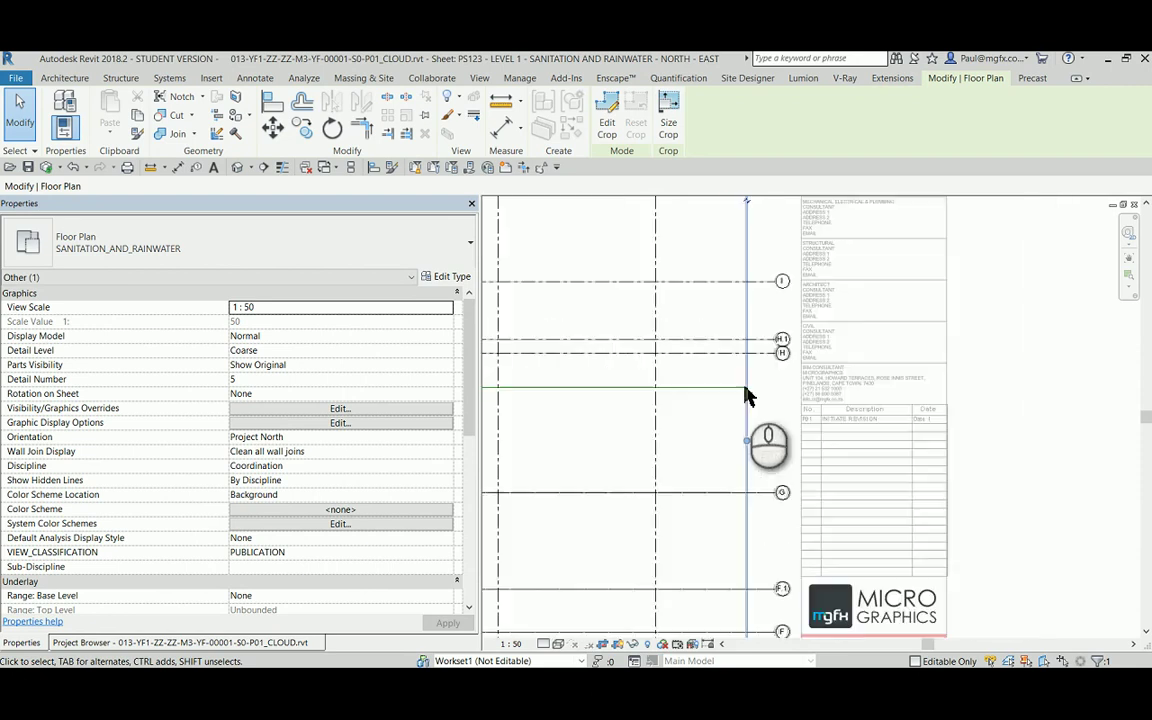
pyautogui.scroll(3, 748, 393)
pyautogui.scroll(-1, 715, 360)
pyautogui.scroll(2, 740, 358)
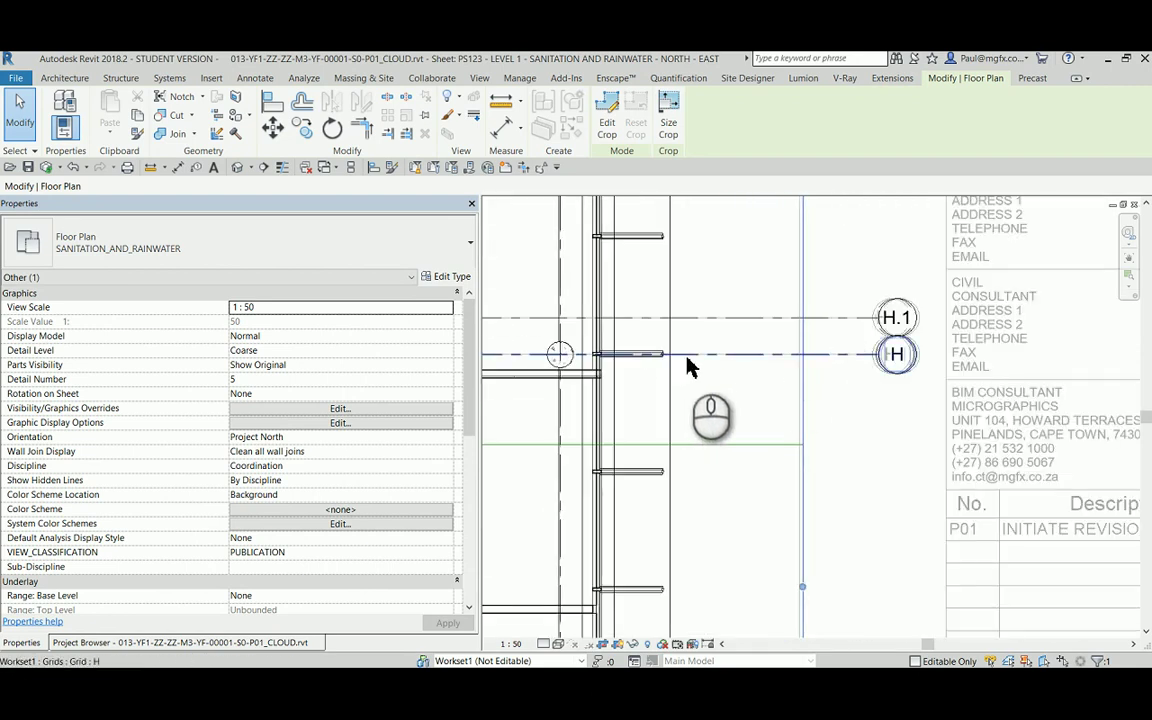
# Turn off the Grids annotation category in the visibility/graphic overrides of the 0 - BELOW view
pyautogui.press('v')
pyautogui.press('v')
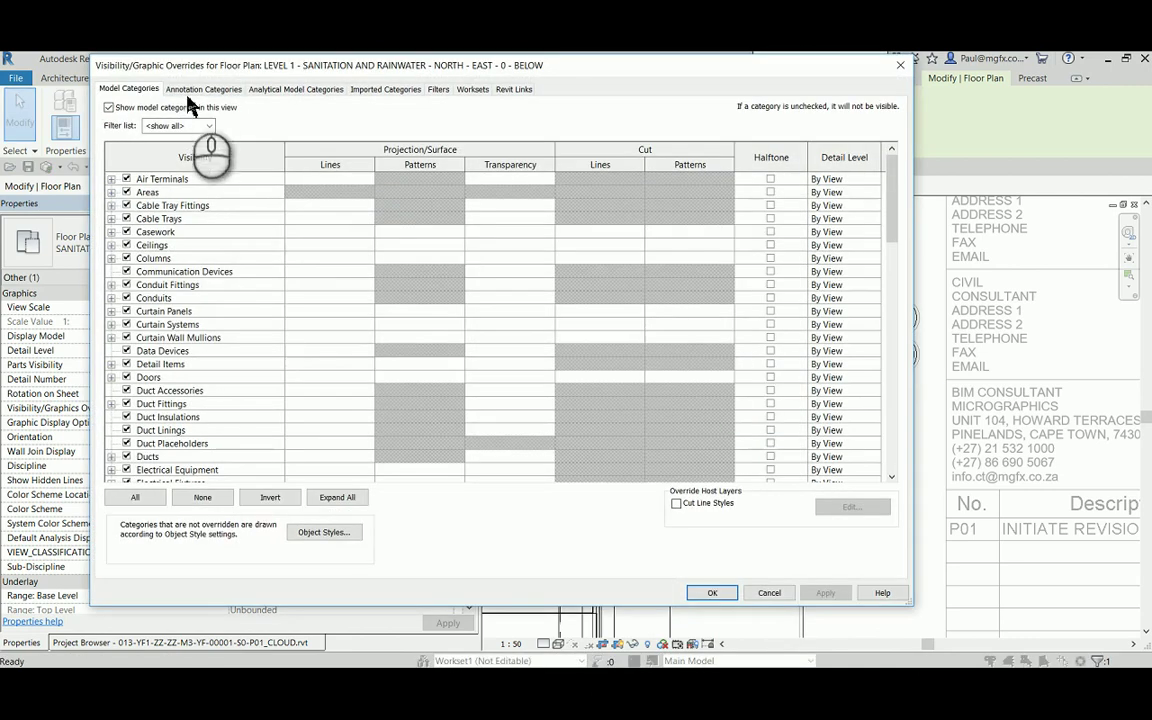
pyautogui.click(190, 90)
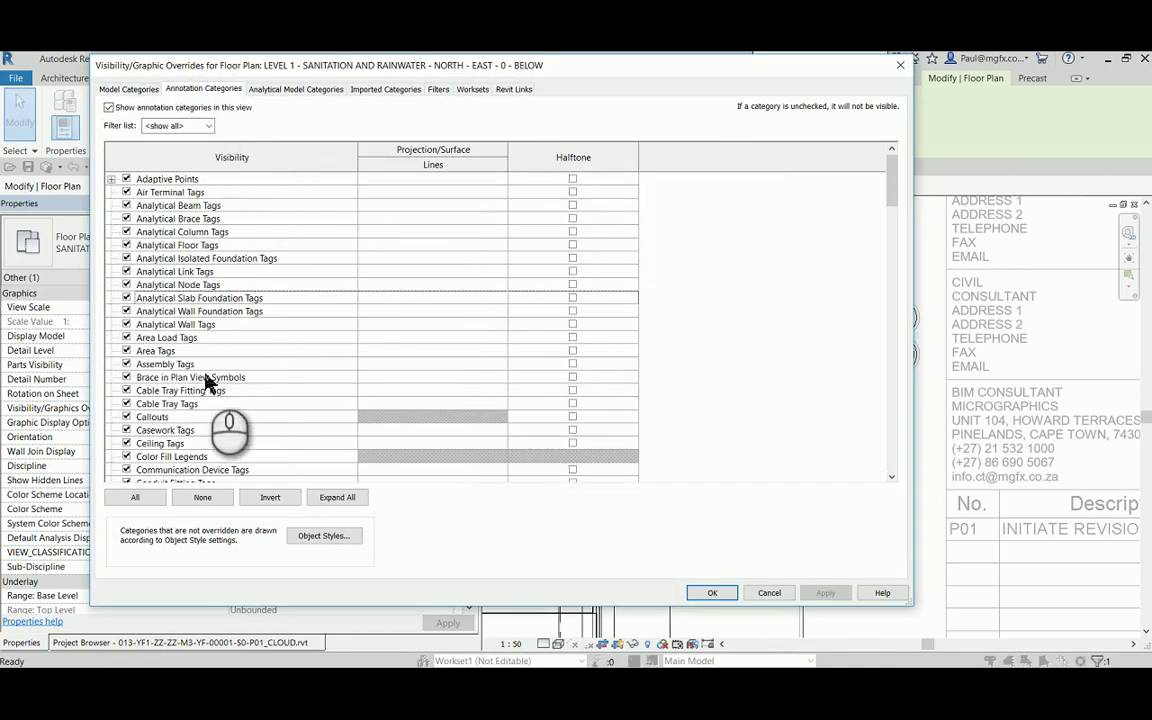
pyautogui.press('g')
pyautogui.scroll(-1, 180, 440)
pyautogui.click(126, 430)
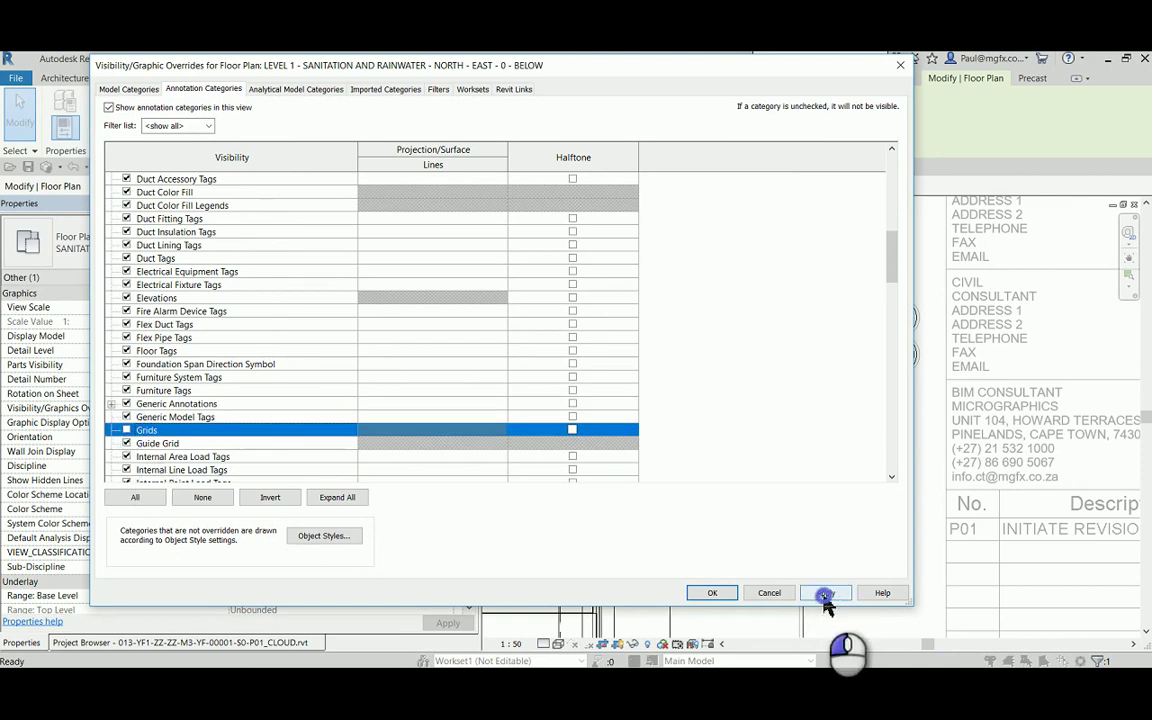
pyautogui.click(825, 593)
pyautogui.click(712, 593)
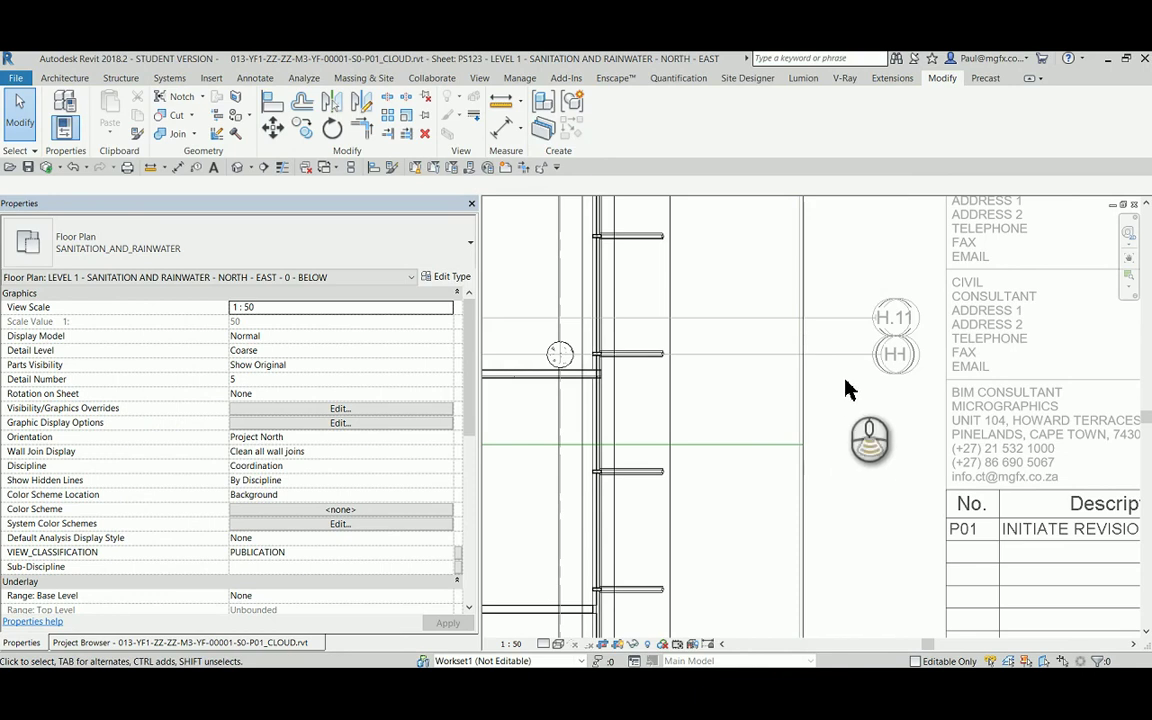
# Raise the lower edge of the 0 - BELOW crop region to the title block's inner view border
pyautogui.scroll(-5, 848, 388)
pyautogui.moveTo(869, 368); pyautogui.dragTo(897, 345, button='middle')
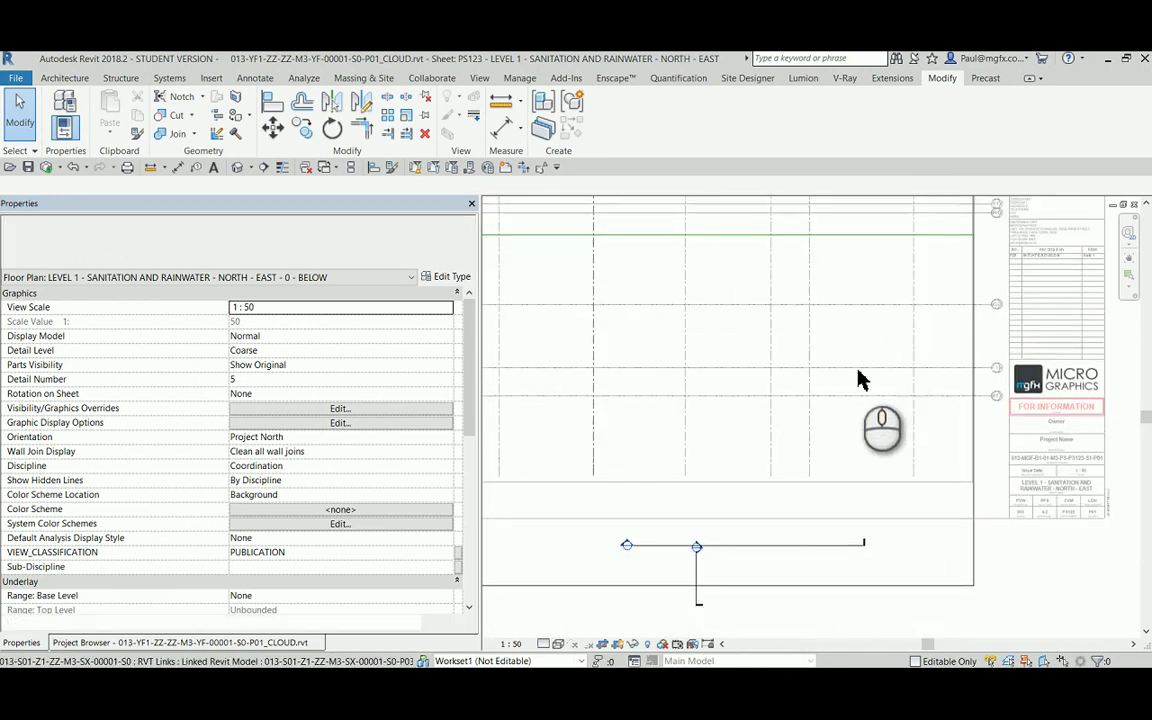
pyautogui.scroll(3, 860, 380)
pyautogui.scroll(-3, 715, 535)
pyautogui.moveTo(715, 535); pyautogui.dragTo(872, 496, button='middle')
pyautogui.click(656, 538)
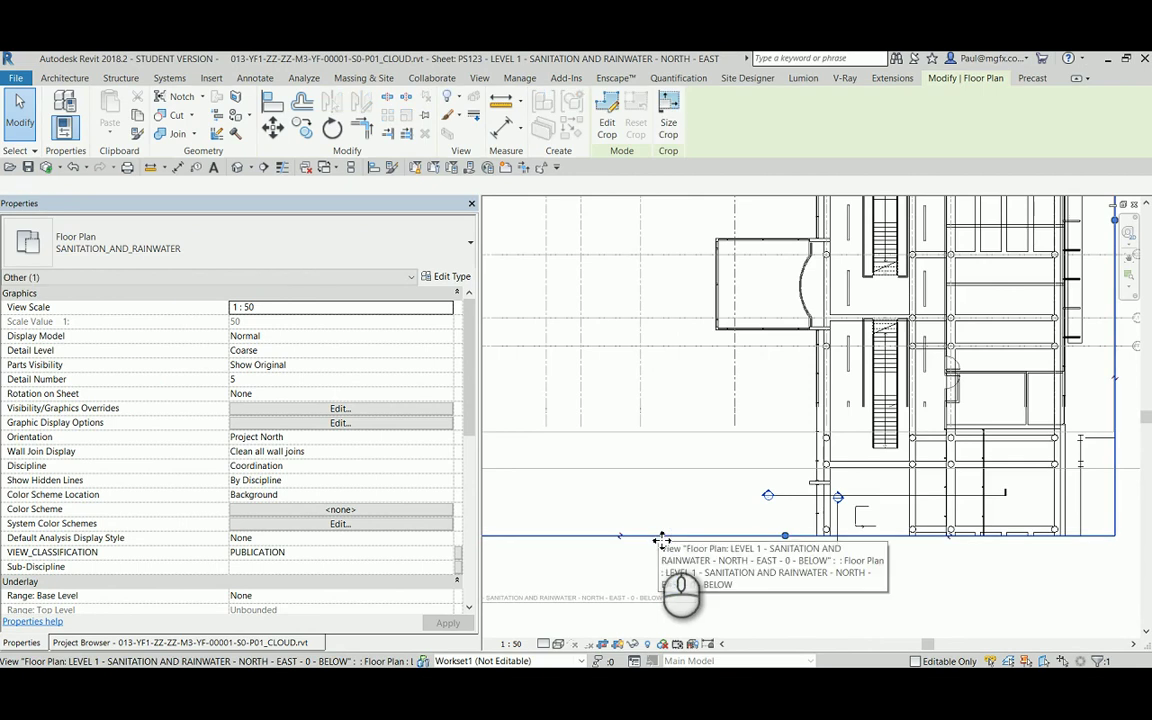
pyautogui.moveTo(785, 536); pyautogui.dragTo(788, 436)
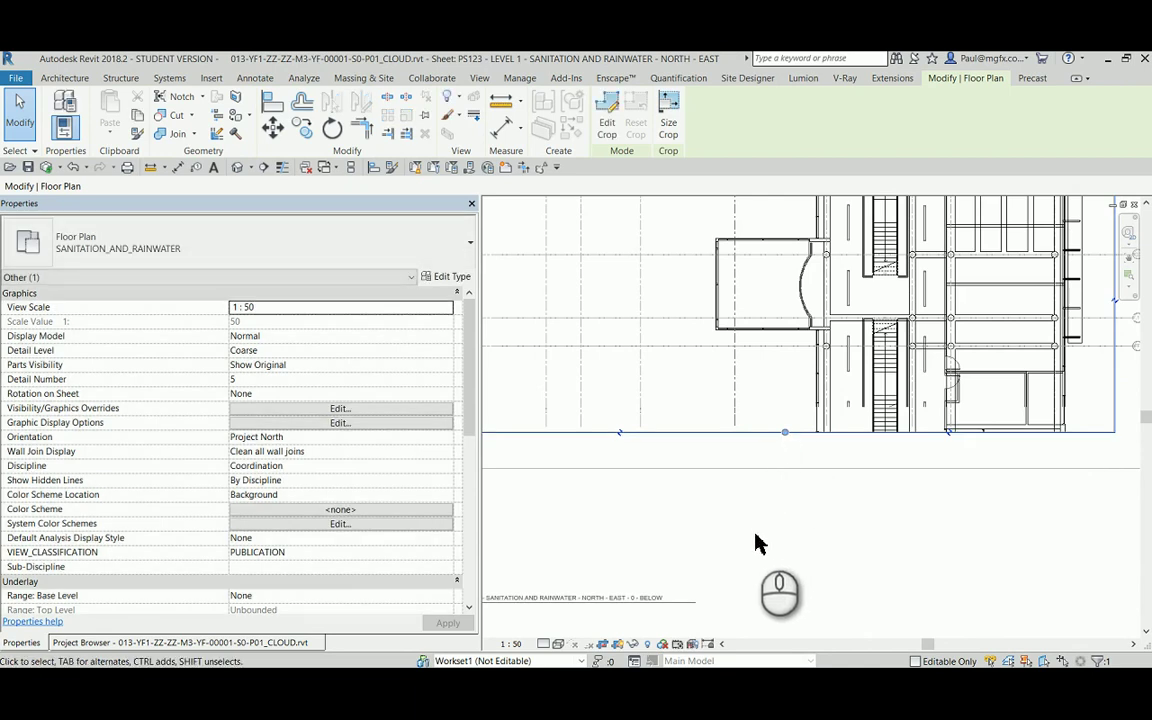
# Lower the upper edge of the crop region to the inner view border and deactivate the 0 - BELOW view
pyautogui.scroll(-3, 757, 546)
pyautogui.moveTo(769, 560); pyautogui.dragTo(766, 637, button='middle')
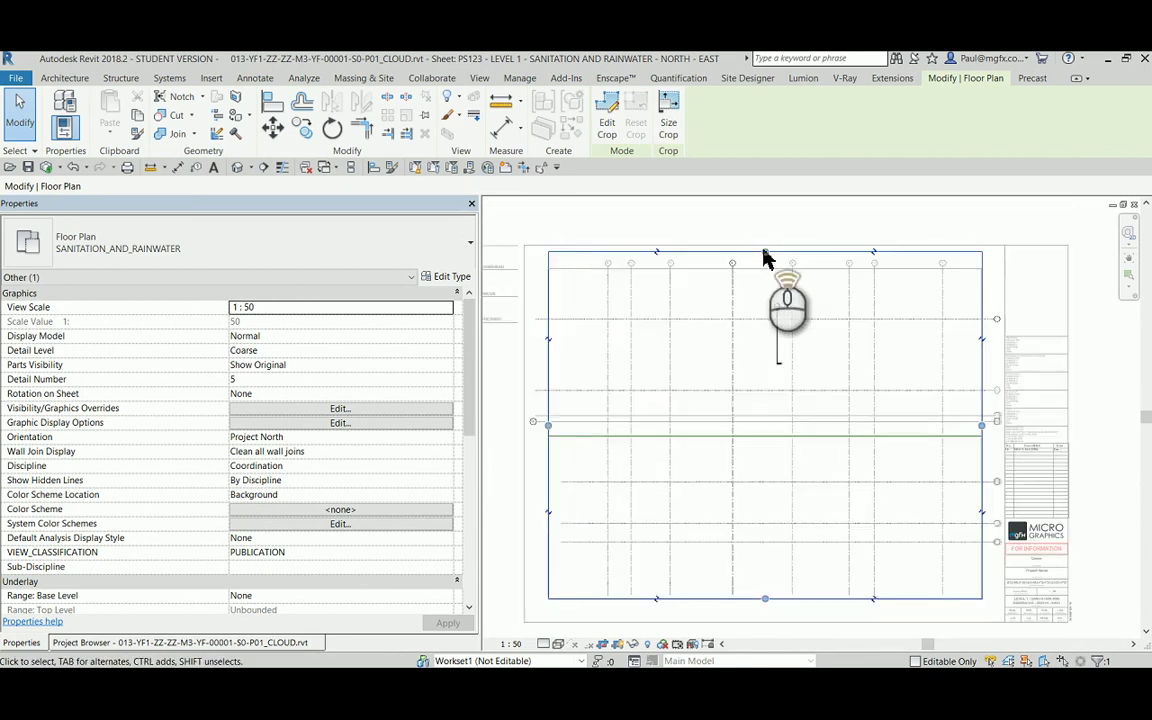
pyautogui.scroll(4, 764, 258)
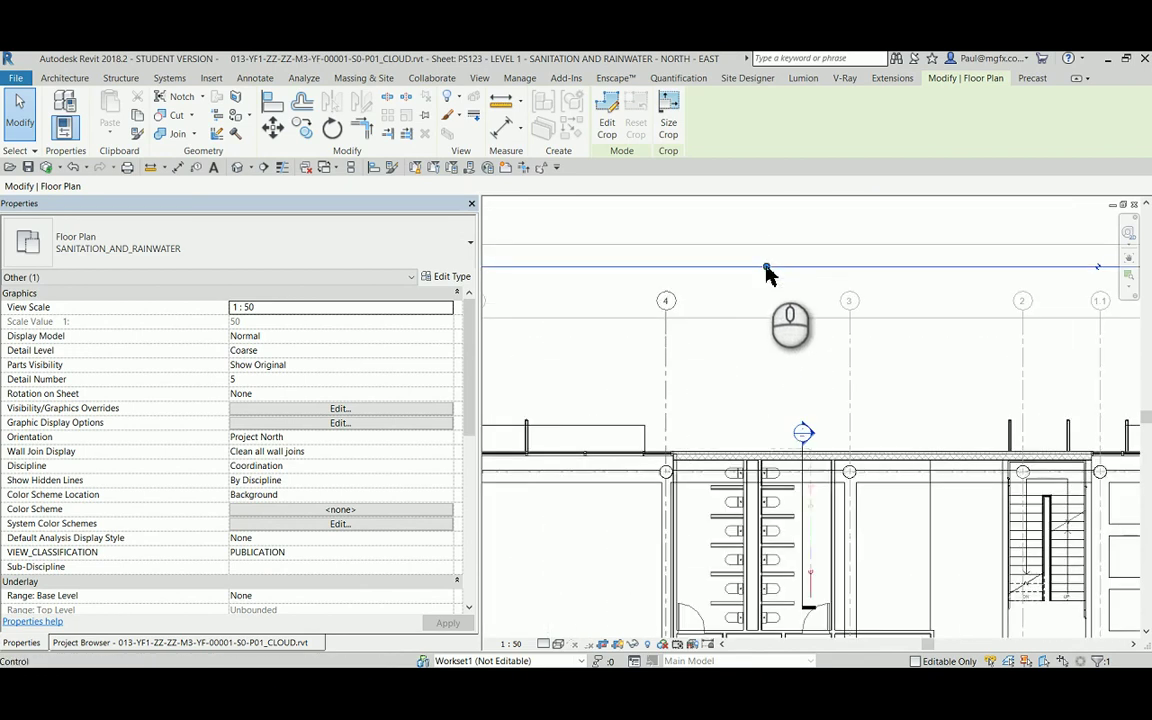
pyautogui.moveTo(766, 267); pyautogui.dragTo(762, 320)
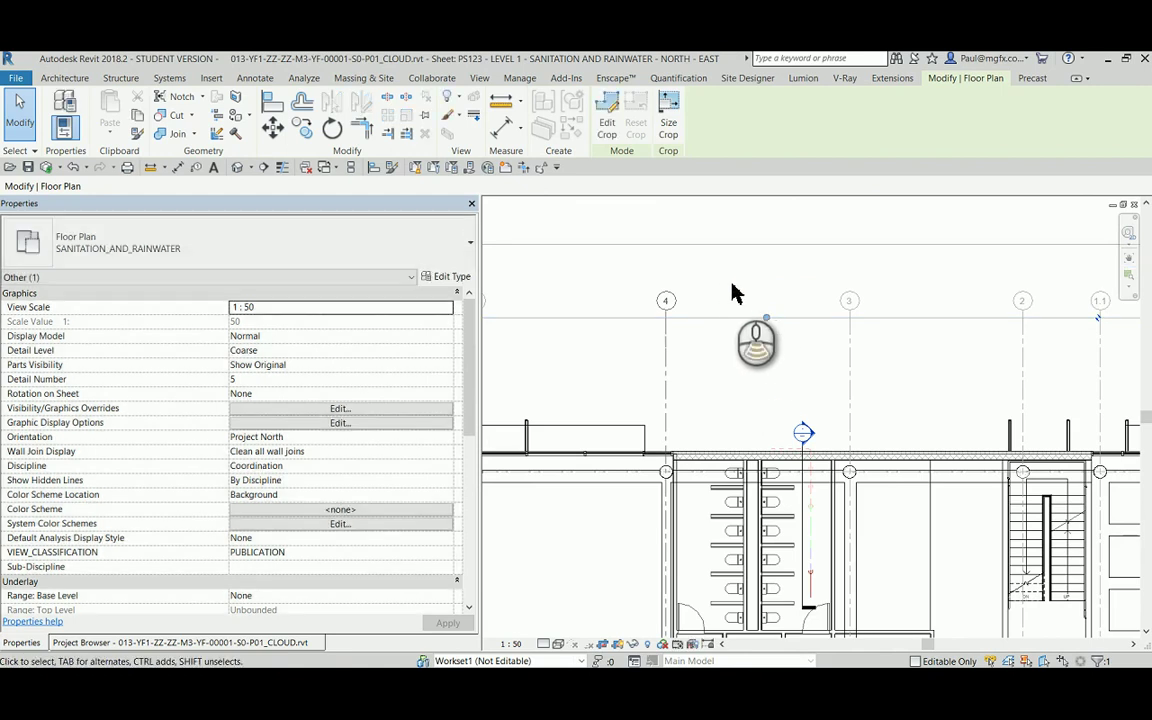
pyautogui.scroll(-3, 752, 300)
pyautogui.scroll(-1, 754, 282)
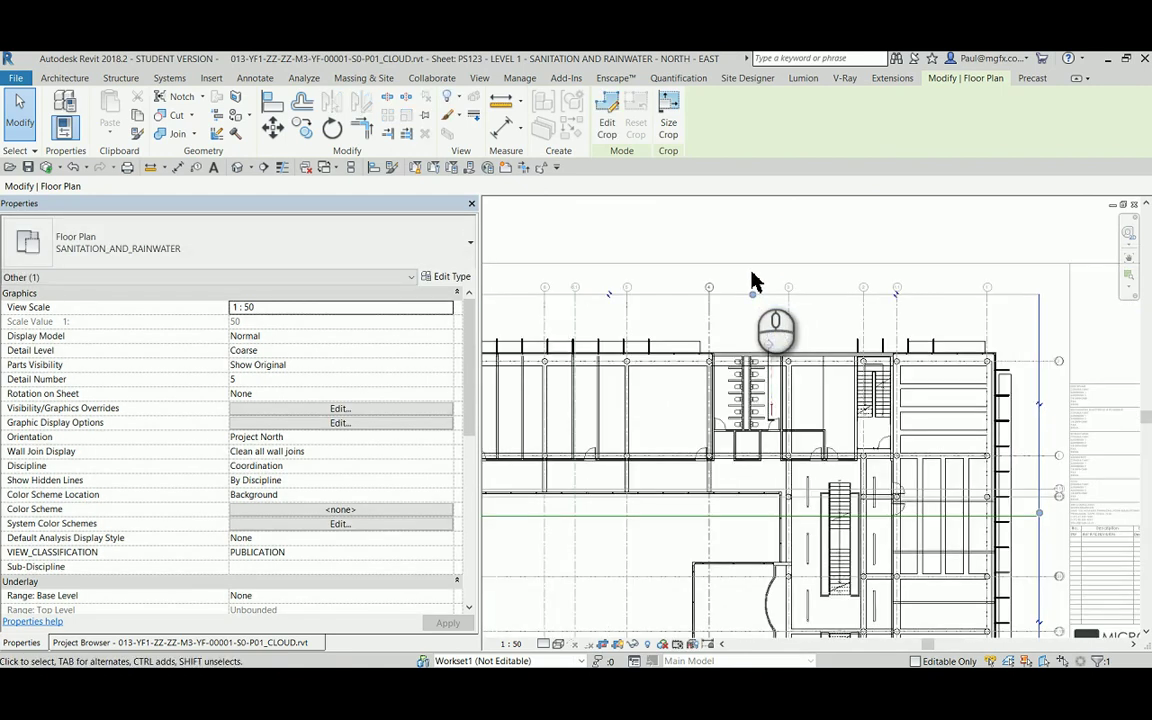
pyautogui.scroll(-2, 755, 281)
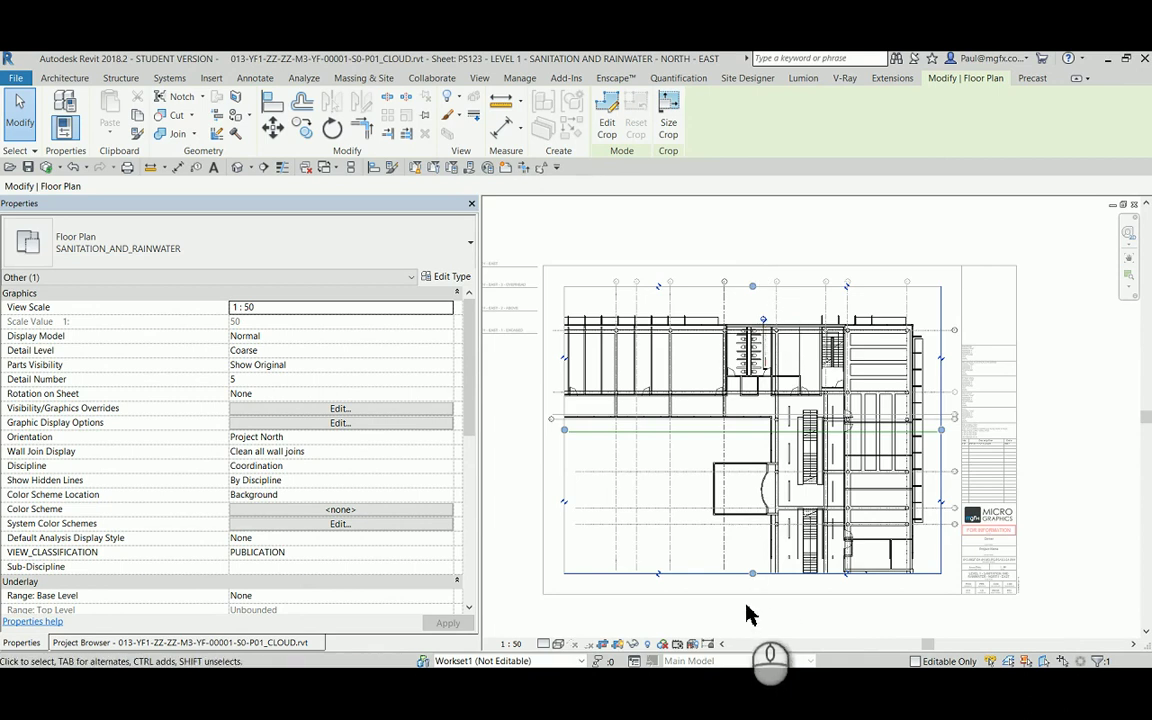
pyautogui.doubleClick(753, 612)
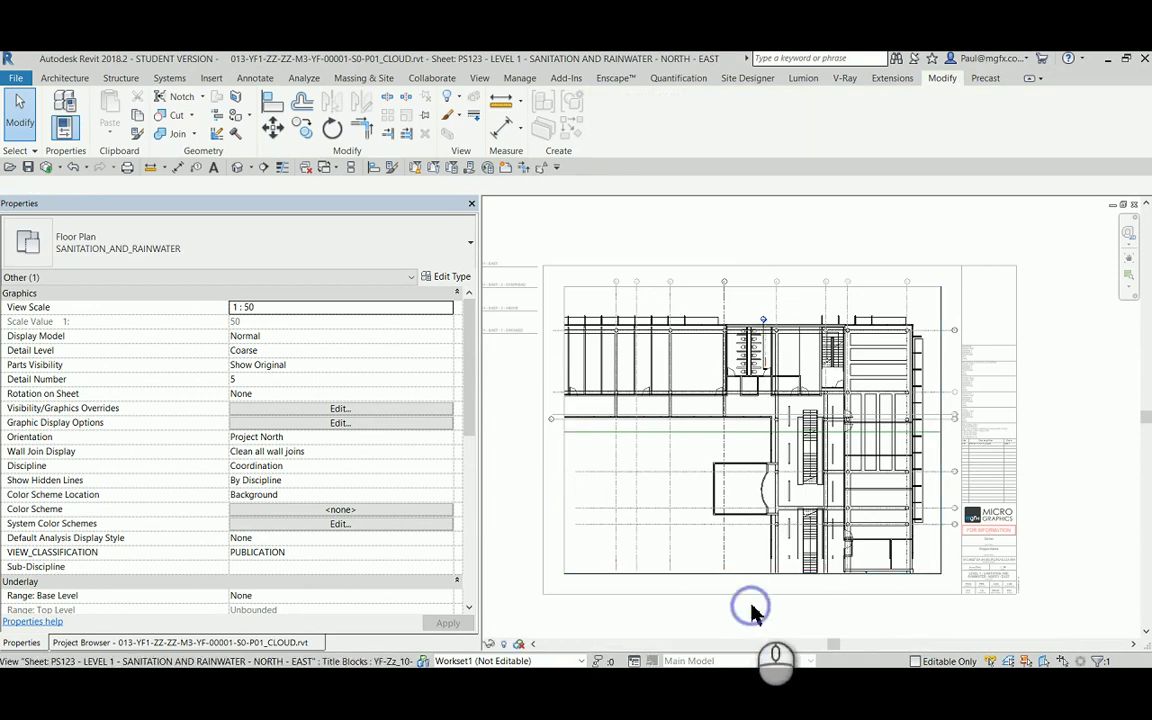
# Activate the 0 - BELOW view again through its view title, and deactivate it
pyautogui.scroll(-2, 686, 590)
pyautogui.rightClick(660, 596)
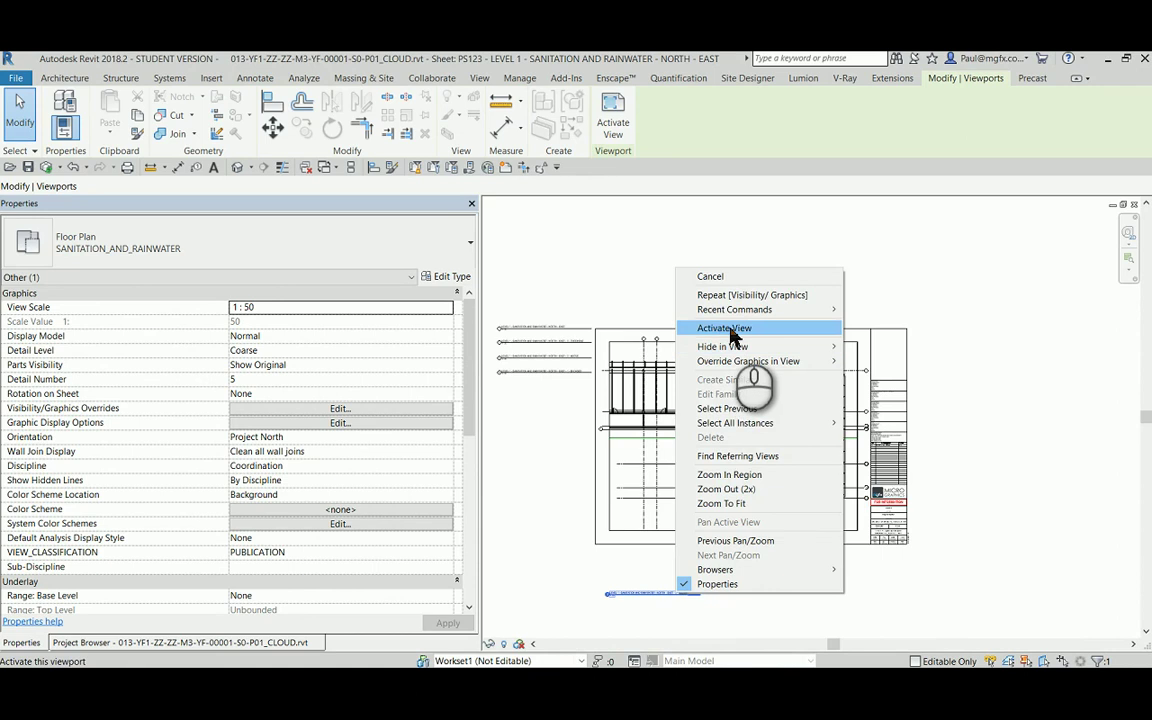
pyautogui.click(730, 330)
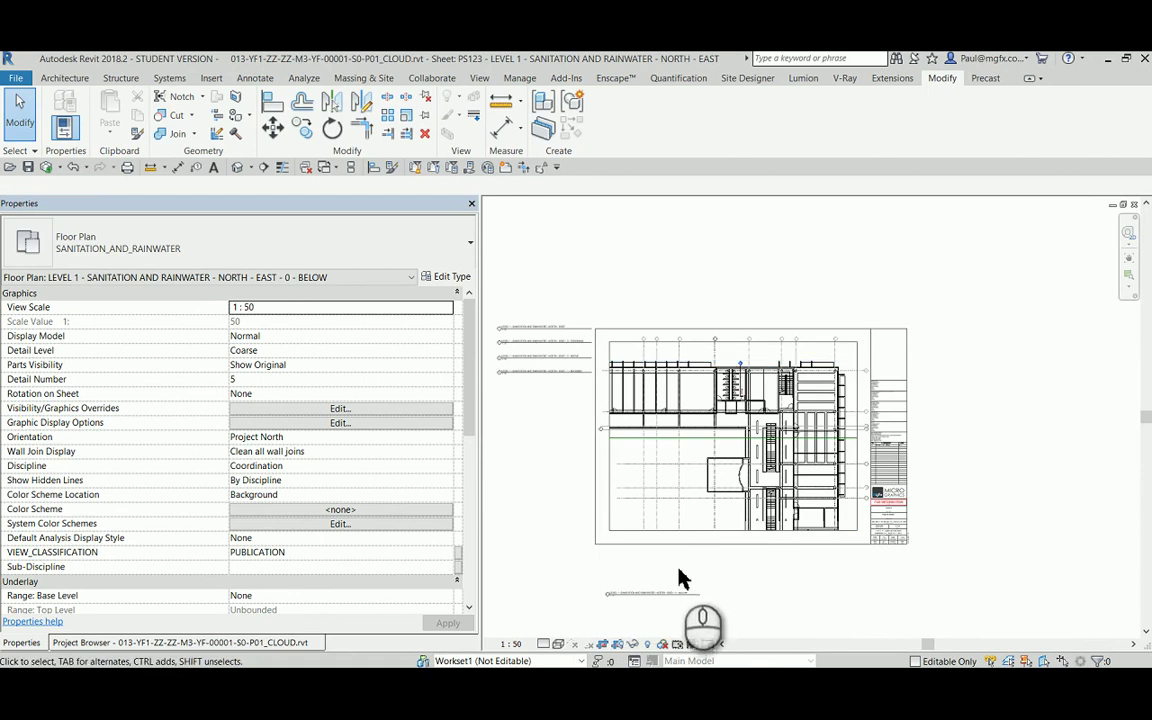
pyautogui.click(740, 567)
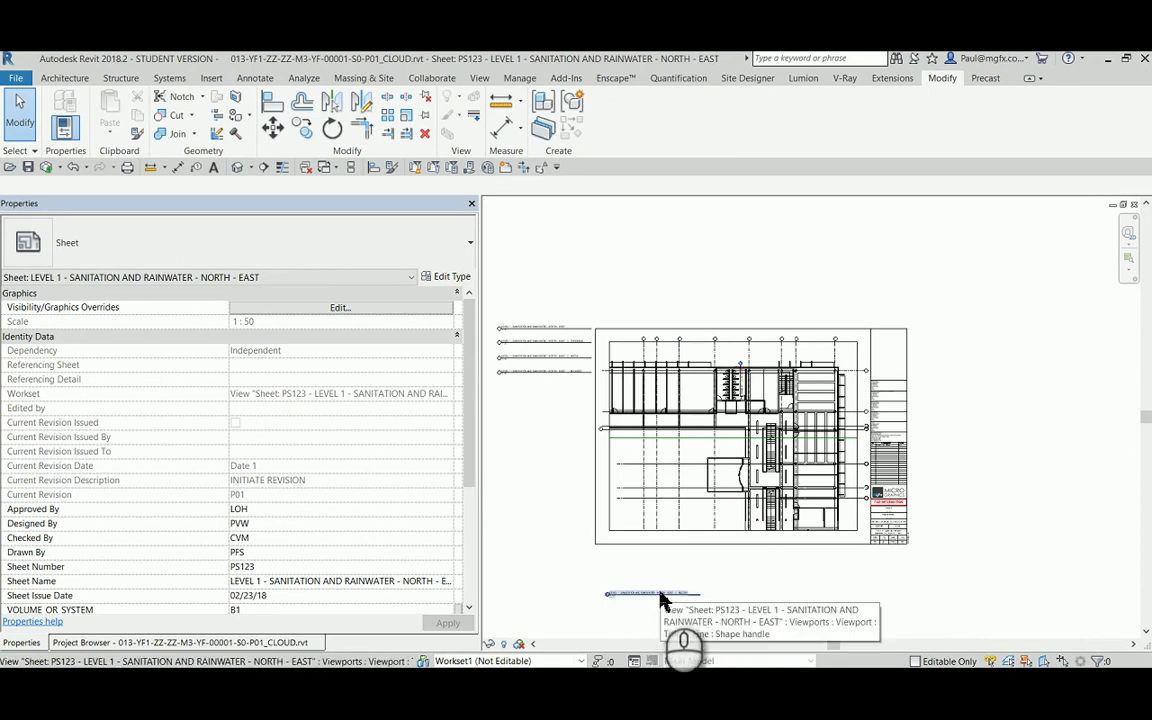
# Pin the 0 - BELOW viewport in place on the sheet and clear the selection
pyautogui.click(660, 597)
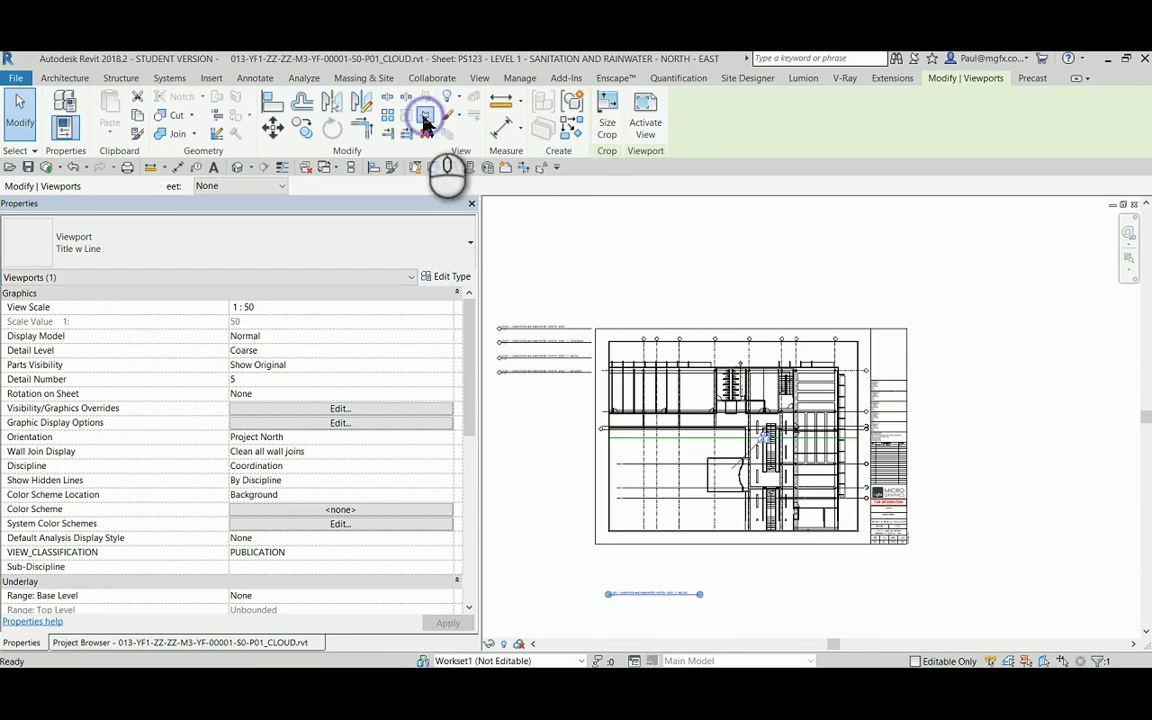
pyautogui.click(802, 569)
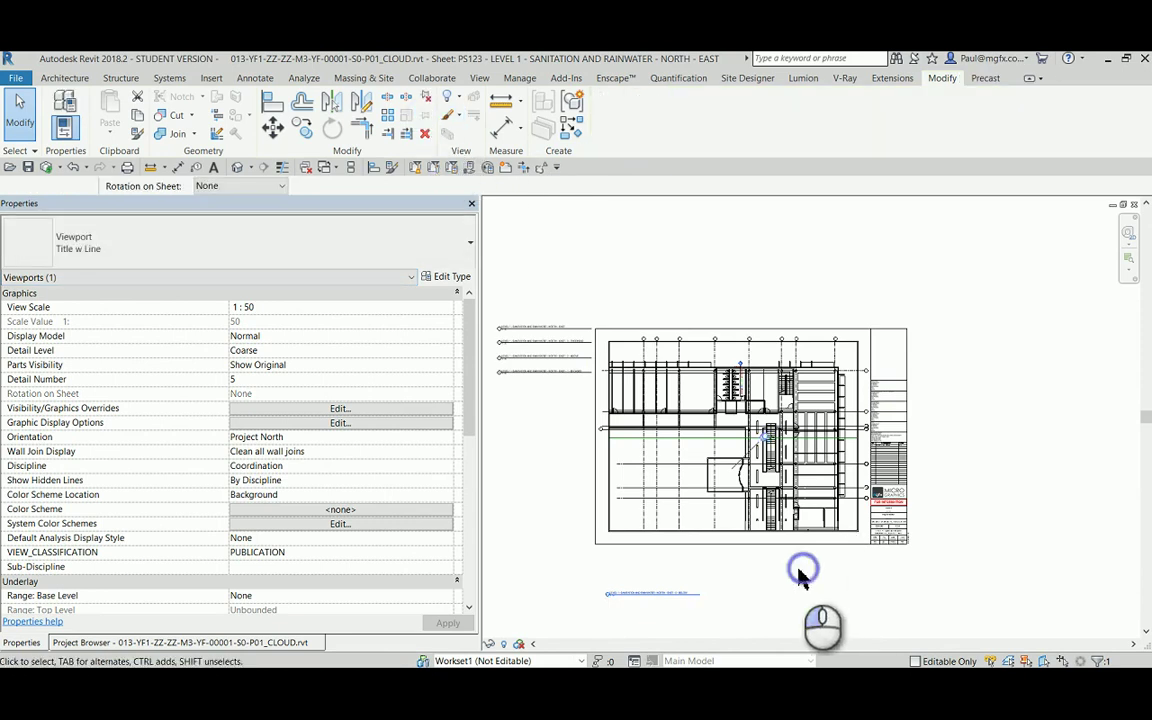
# Turn off VIEW_BORDER_VISIBLE on the sheet's title block and clear the selection
pyautogui.scroll(5, 520, 588)
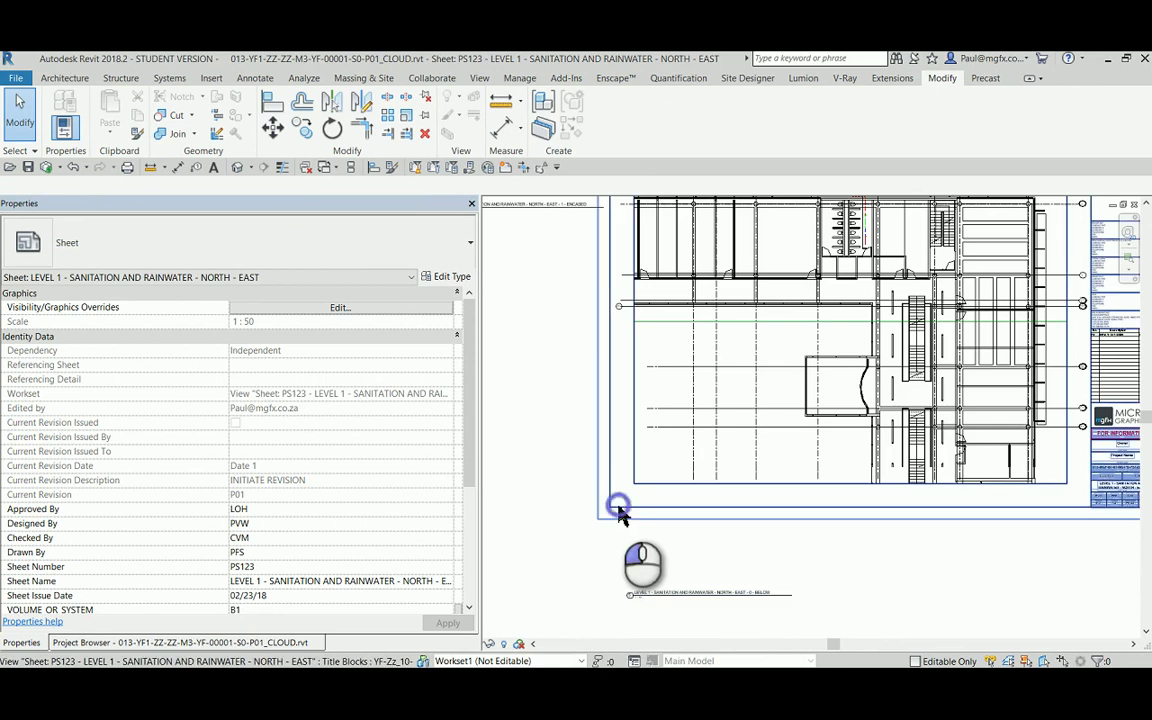
pyautogui.click(618, 509)
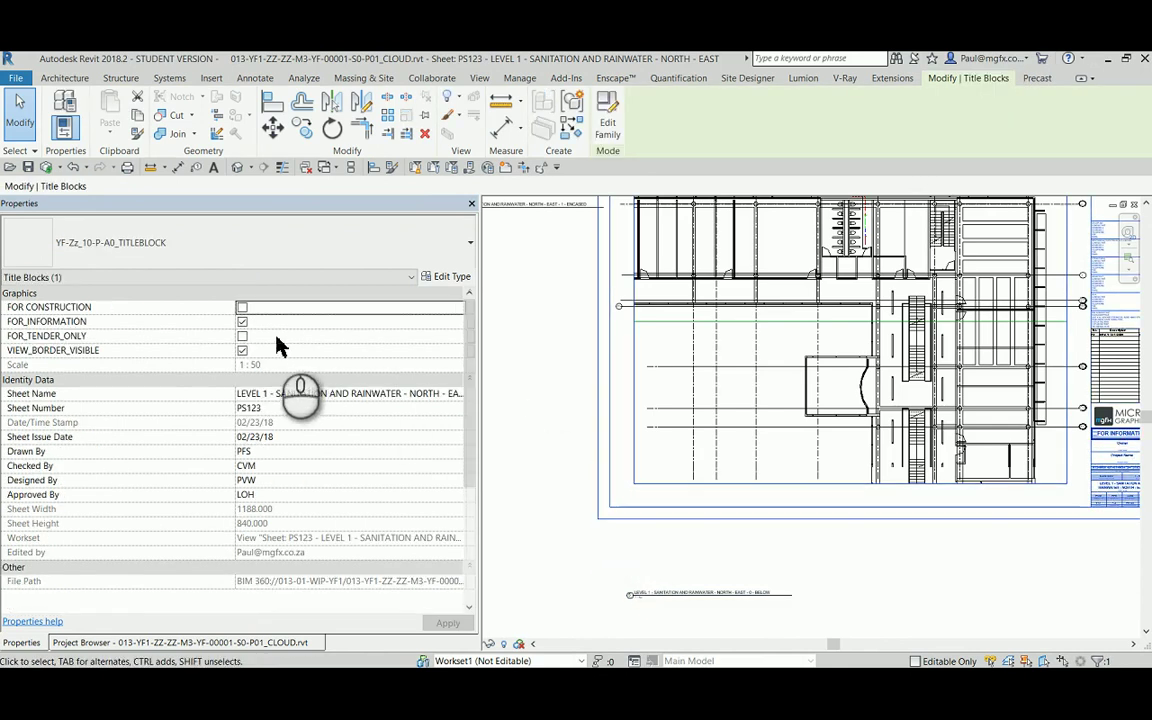
pyautogui.click(242, 352)
pyautogui.click(553, 470)
pyautogui.scroll(-2, 563, 497)
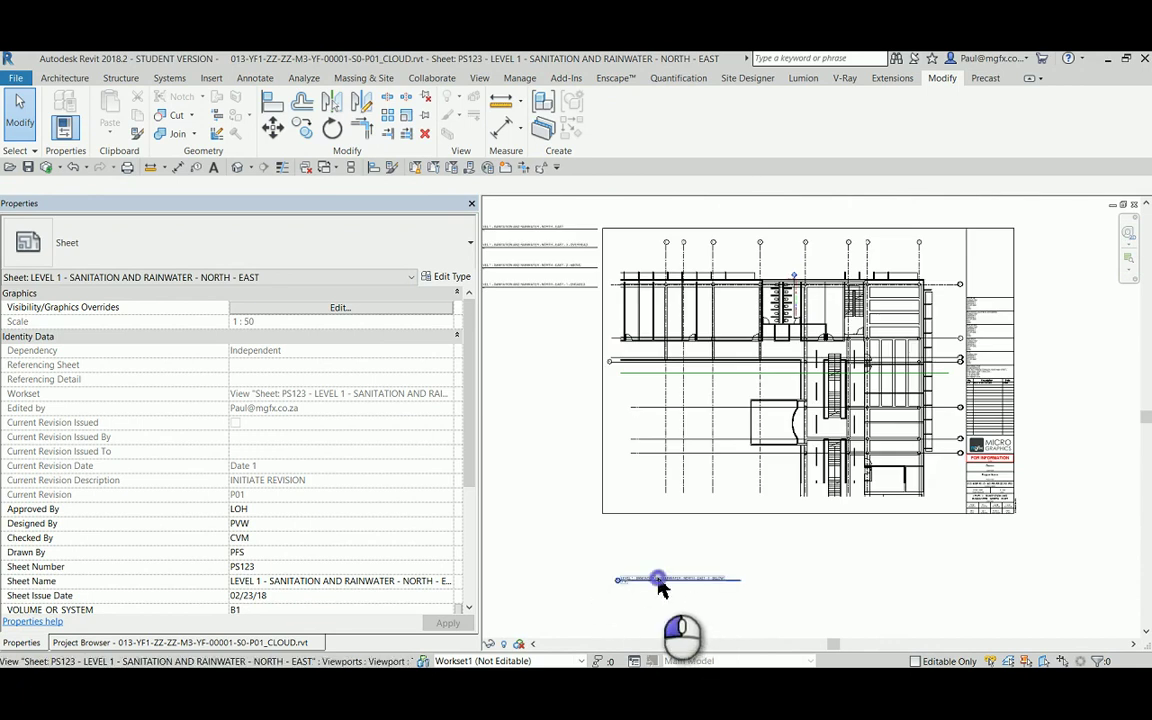
# Unpin the 0 - BELOW viewport beneath the sheet and select its view title
pyautogui.moveTo(657, 578); pyautogui.dragTo(582, 523)
pyautogui.click(598, 506)
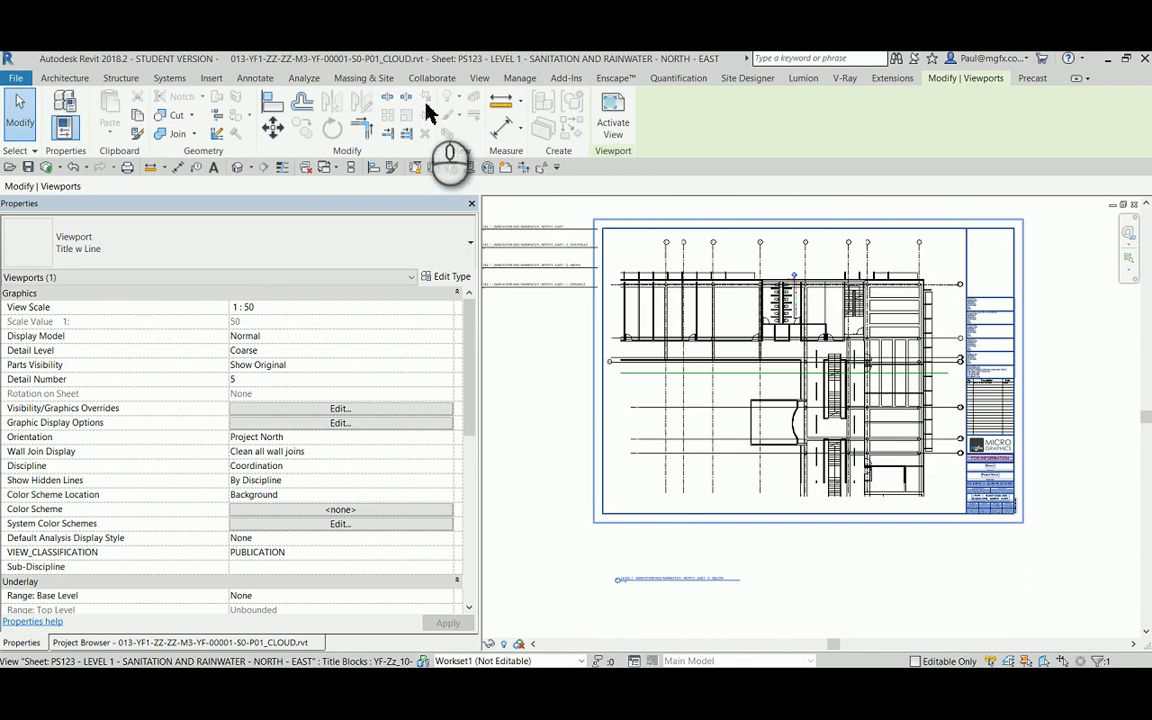
pyautogui.click(726, 561)
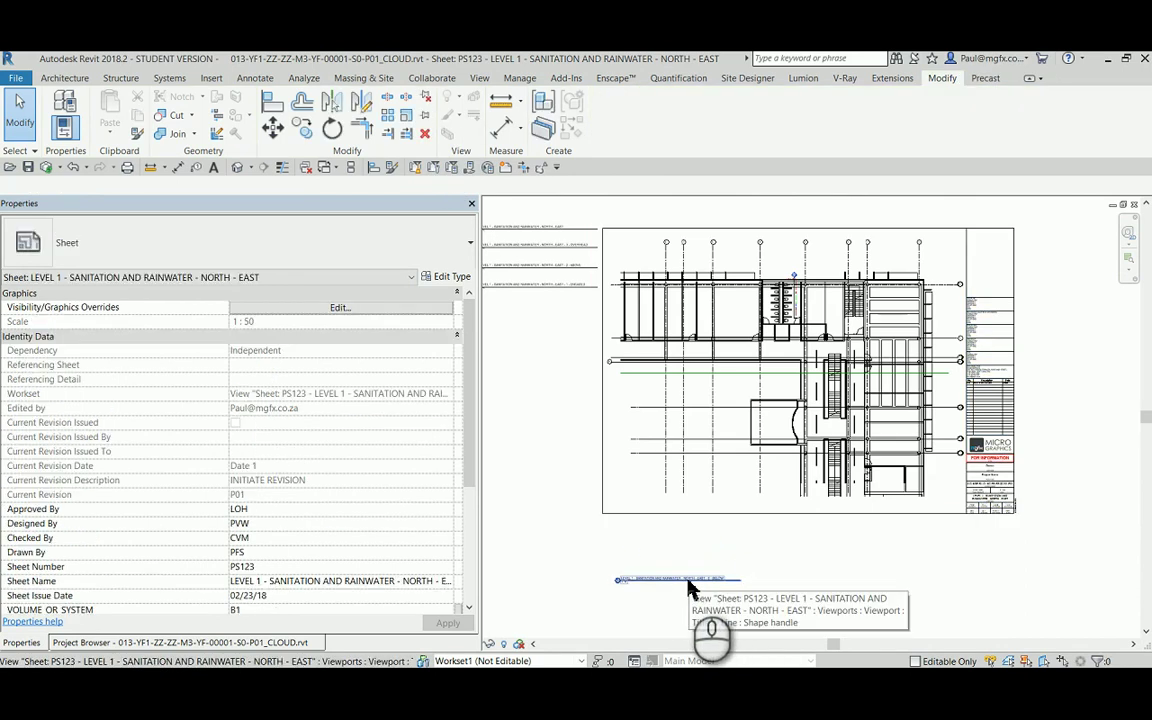
pyautogui.click(688, 584)
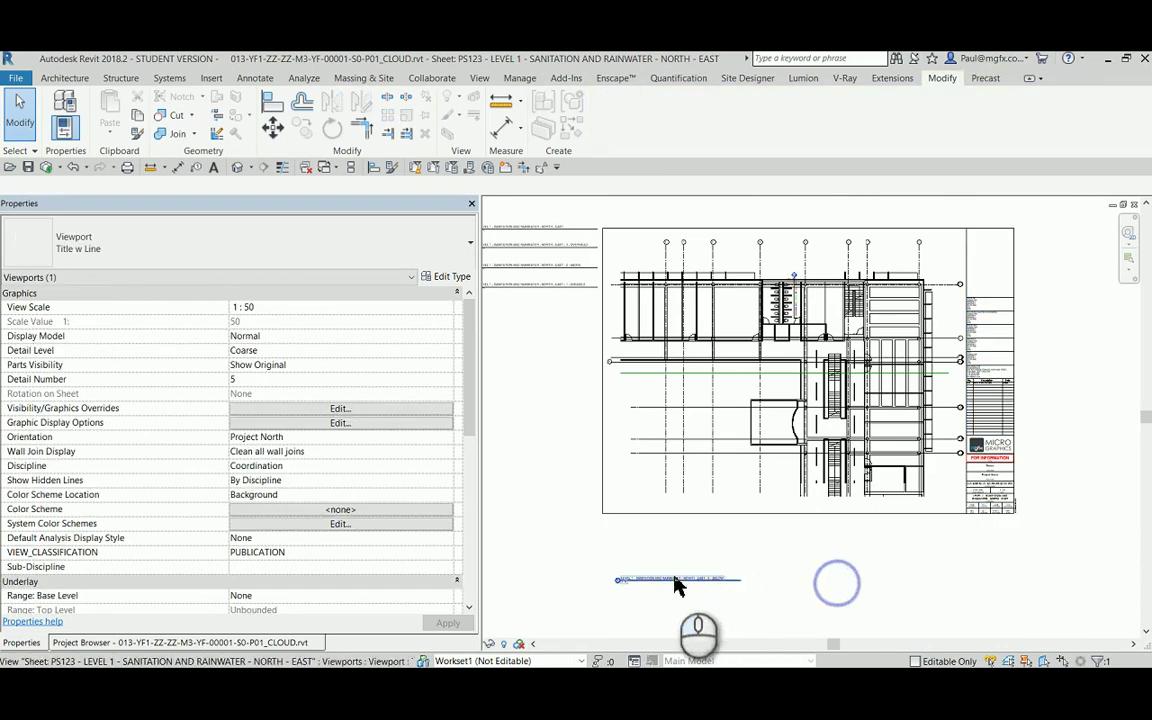
pyautogui.click(676, 585)
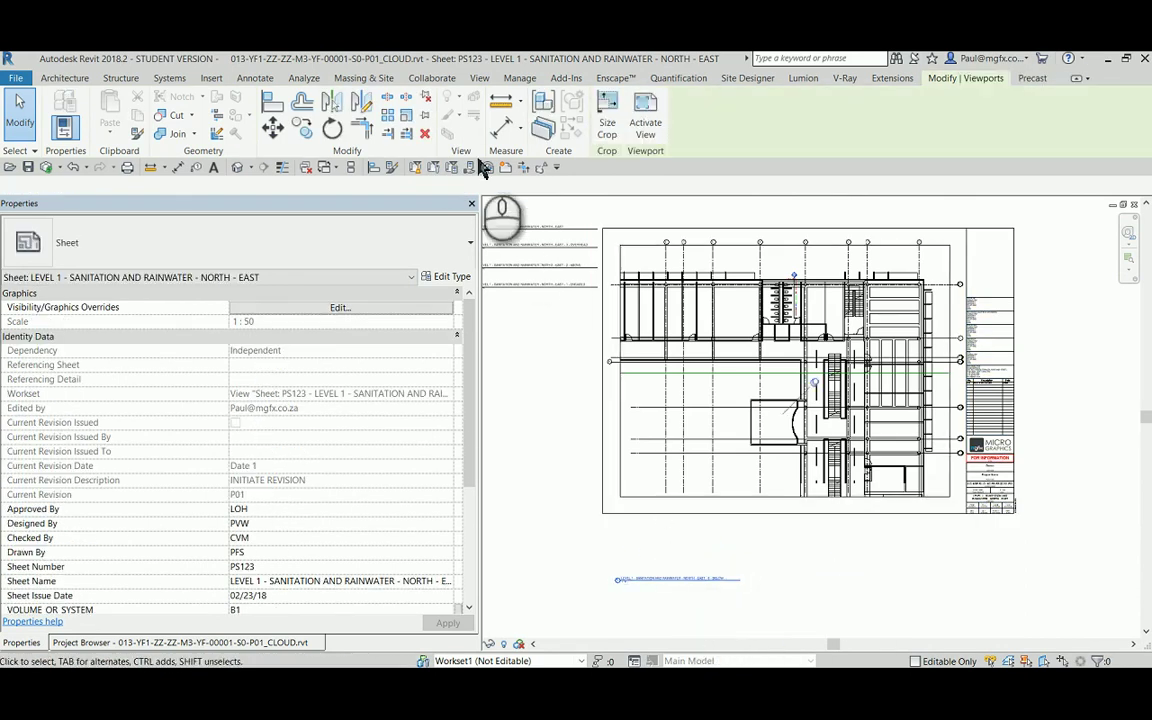
pyautogui.click(663, 586)
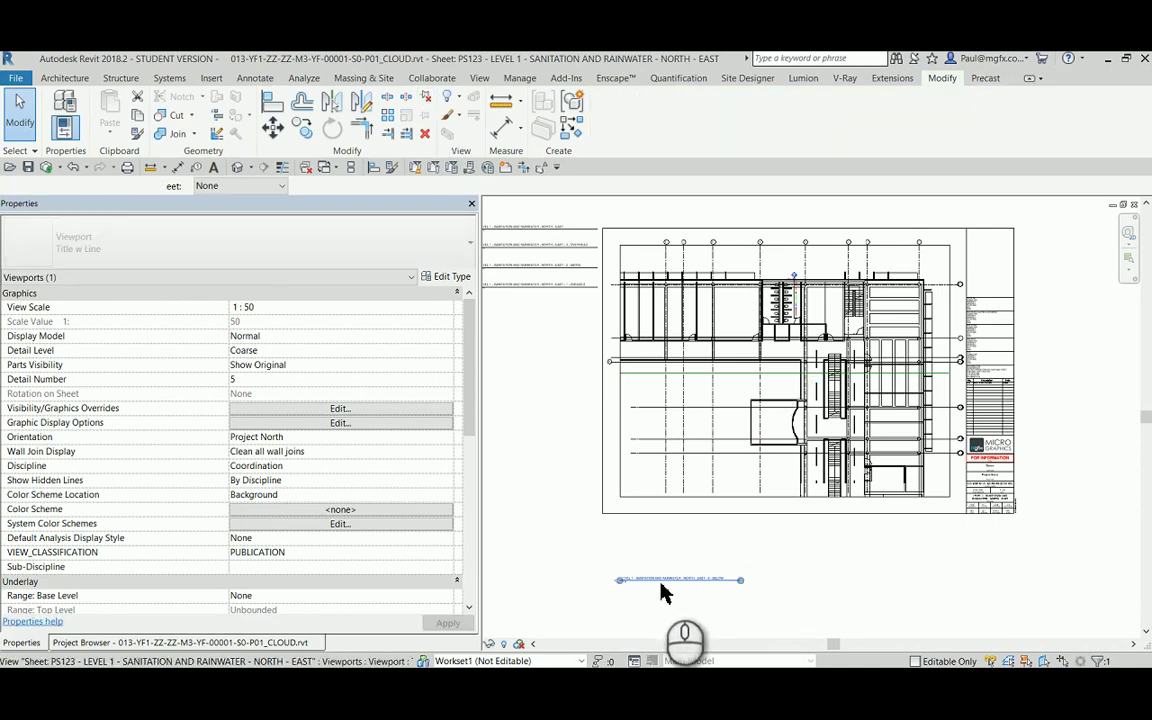
# Move the 0 - BELOW view title beside the sheet, directly beneath the 1 - ENCASED view title
pyautogui.moveTo(590, 492); pyautogui.dragTo(540, 373)
pyautogui.scroll(-2, 690, 510)
pyautogui.scroll(2, 530, 347)
pyautogui.scroll(3, 531, 347)
pyautogui.scroll(-1, 748, 473)
pyautogui.moveTo(784, 572); pyautogui.dragTo(752, 472)
pyautogui.click(694, 519)
pyautogui.scroll(-2, 694, 516)
pyautogui.moveTo(697, 510); pyautogui.dragTo(563, 437, button='middle')
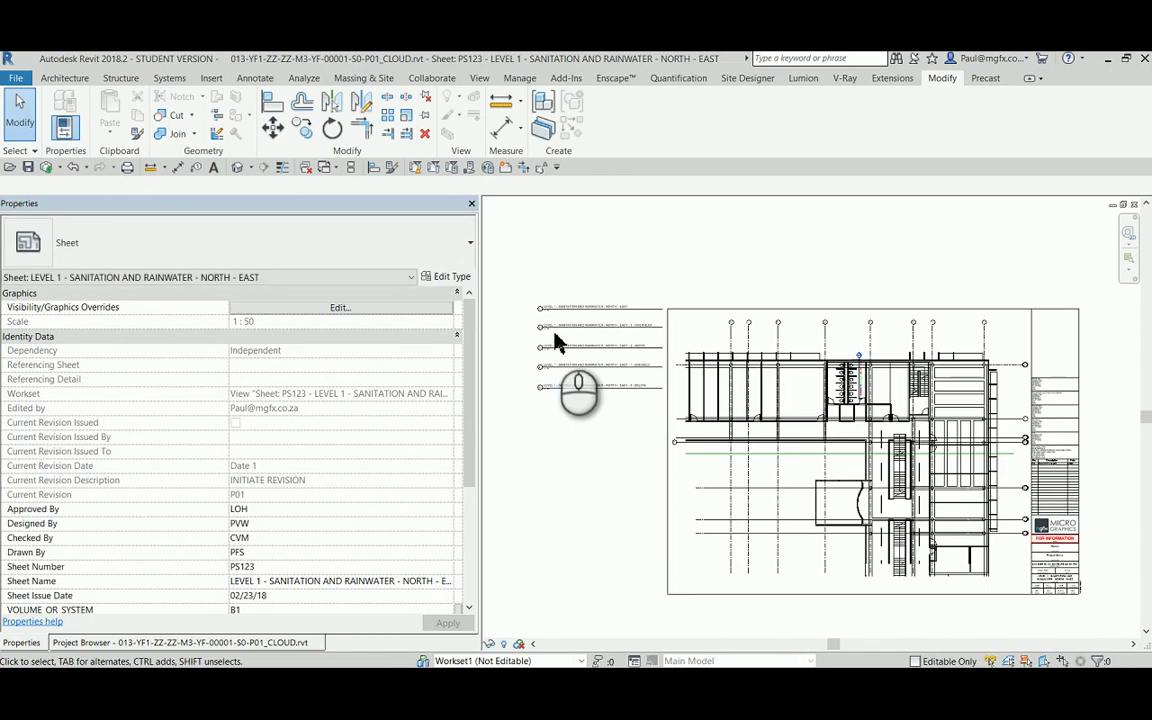
# Pin the 0 - BELOW viewport again via its repositioned view title and clear the selection
pyautogui.scroll(2, 557, 336)
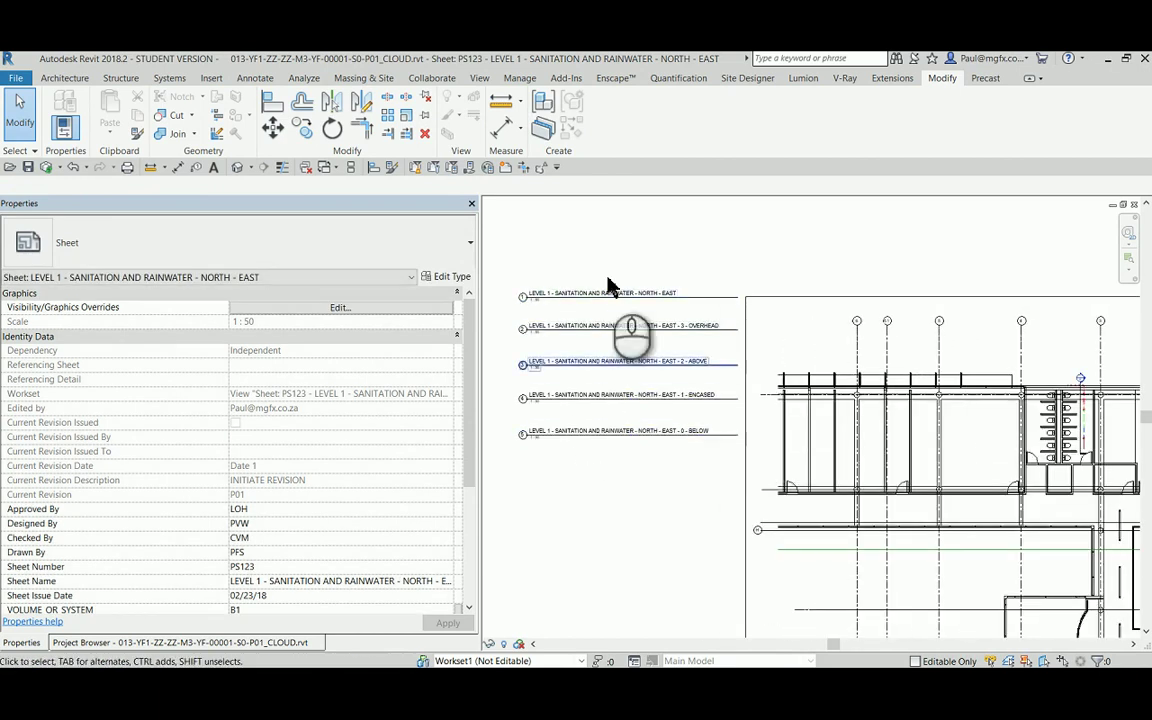
pyautogui.scroll(3, 612, 309)
pyautogui.moveTo(614, 338); pyautogui.dragTo(676, 296, button='middle')
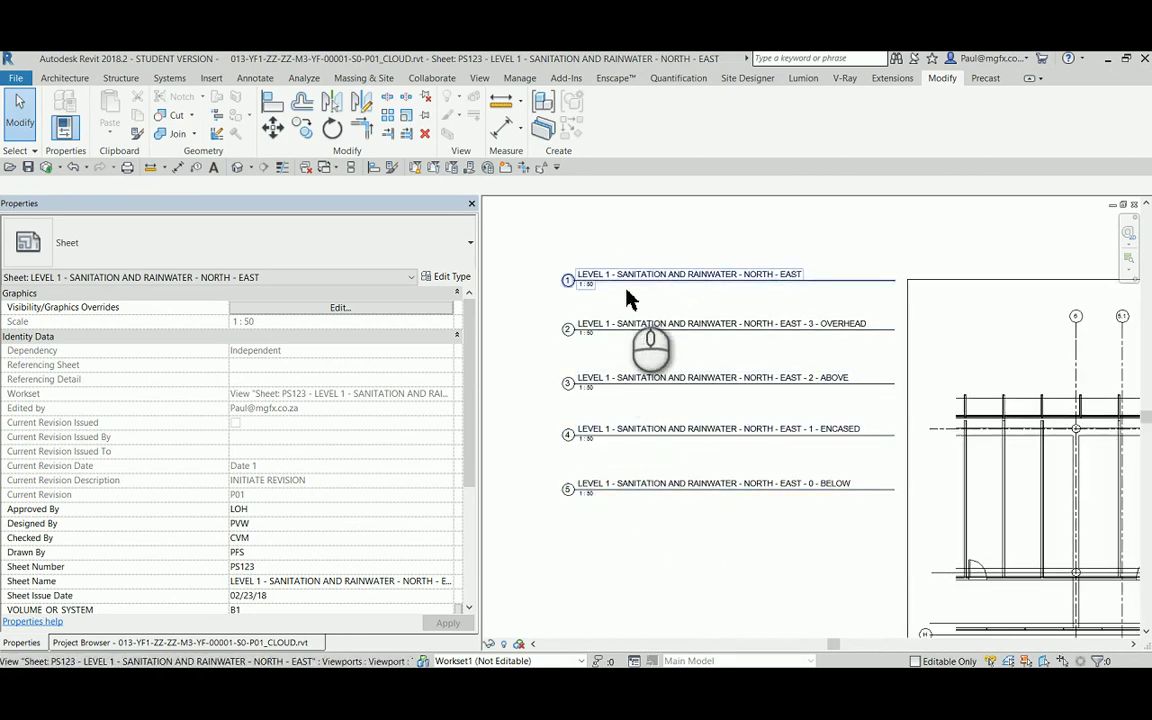
pyautogui.scroll(-5, 615, 372)
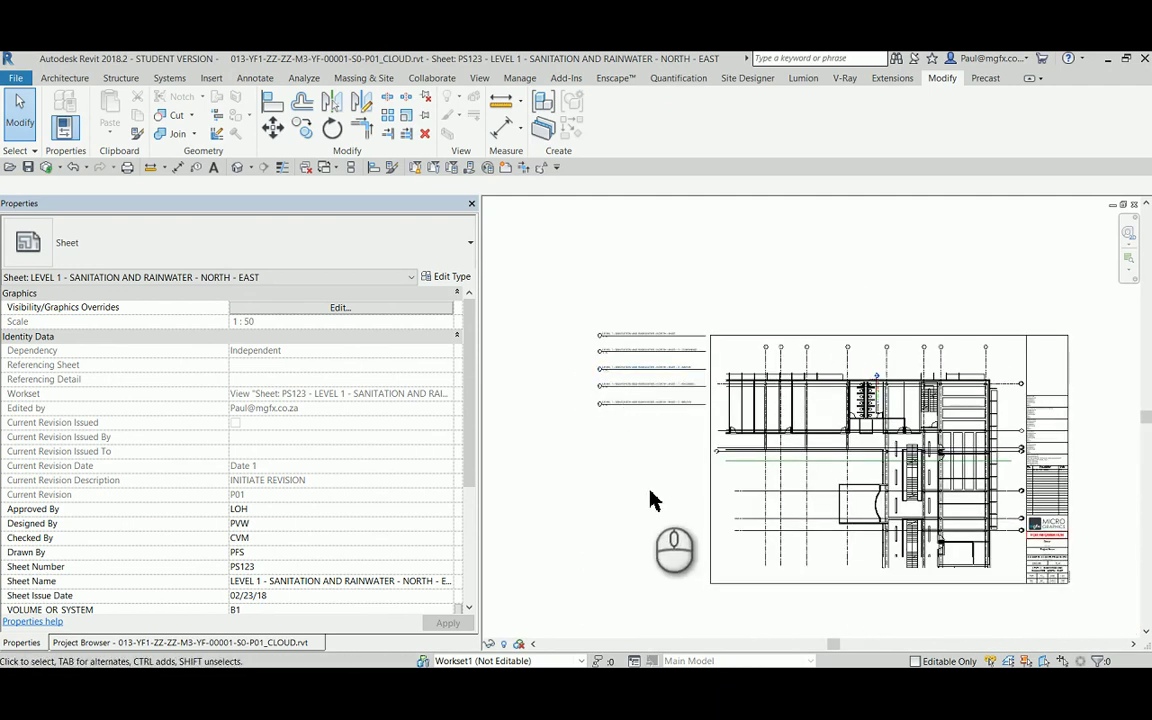
pyautogui.click(648, 411)
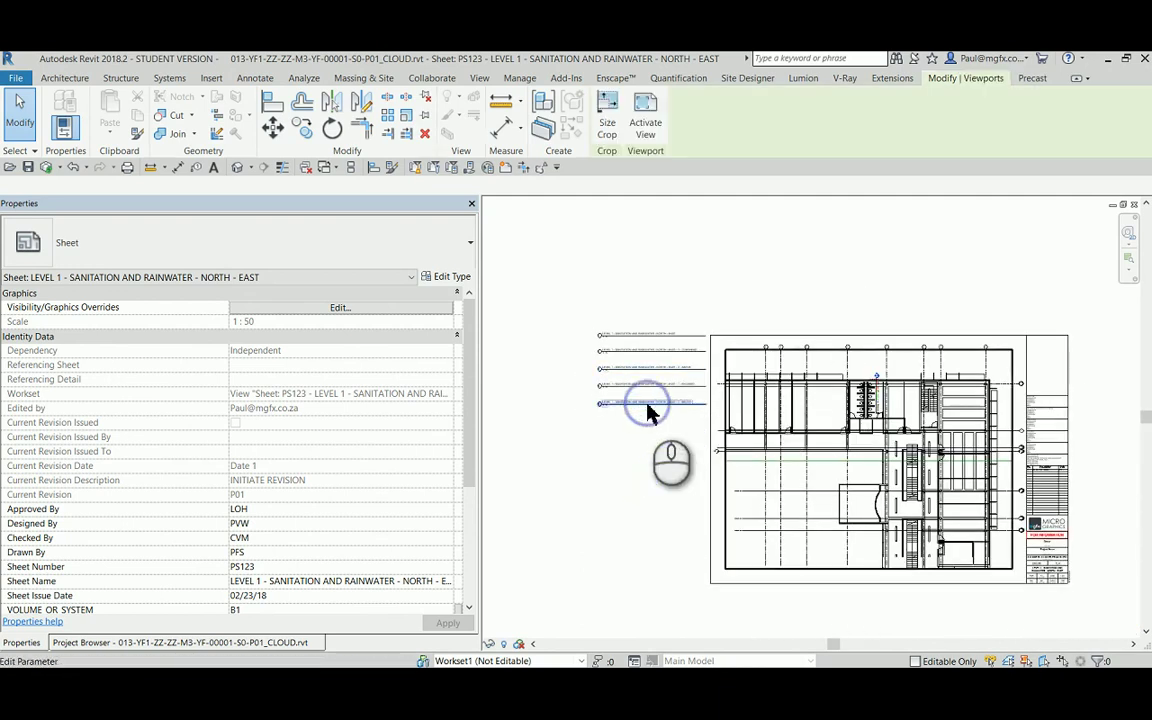
pyautogui.click(427, 118)
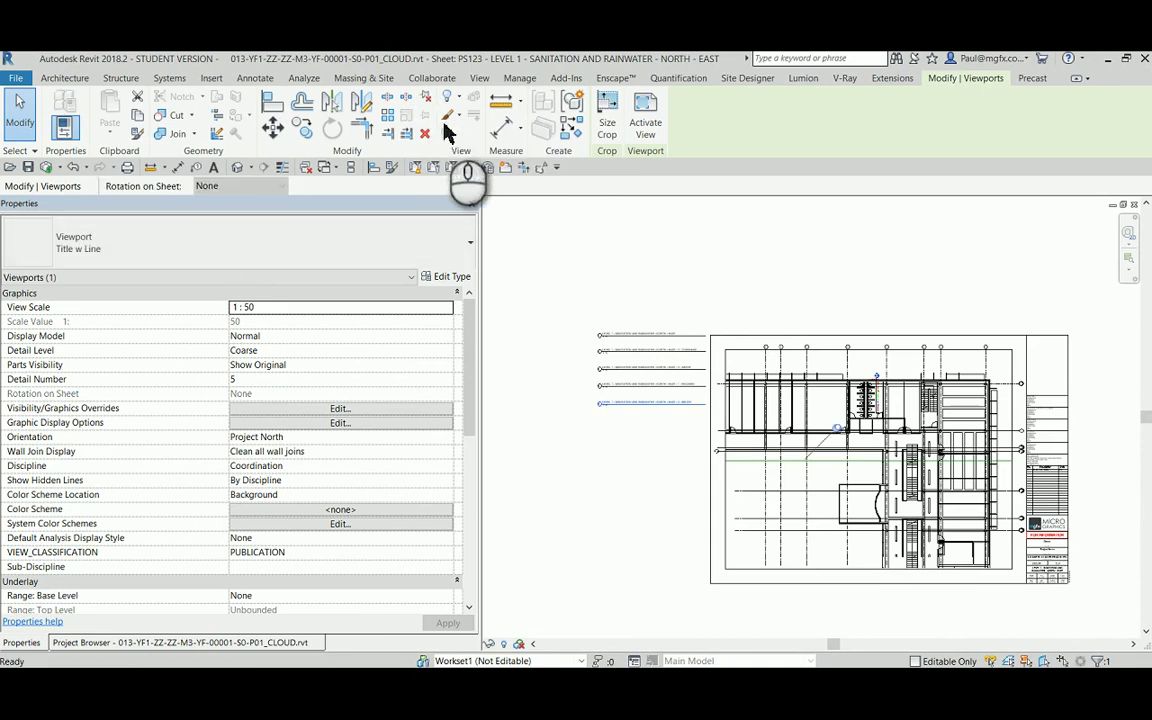
pyautogui.click(754, 257)
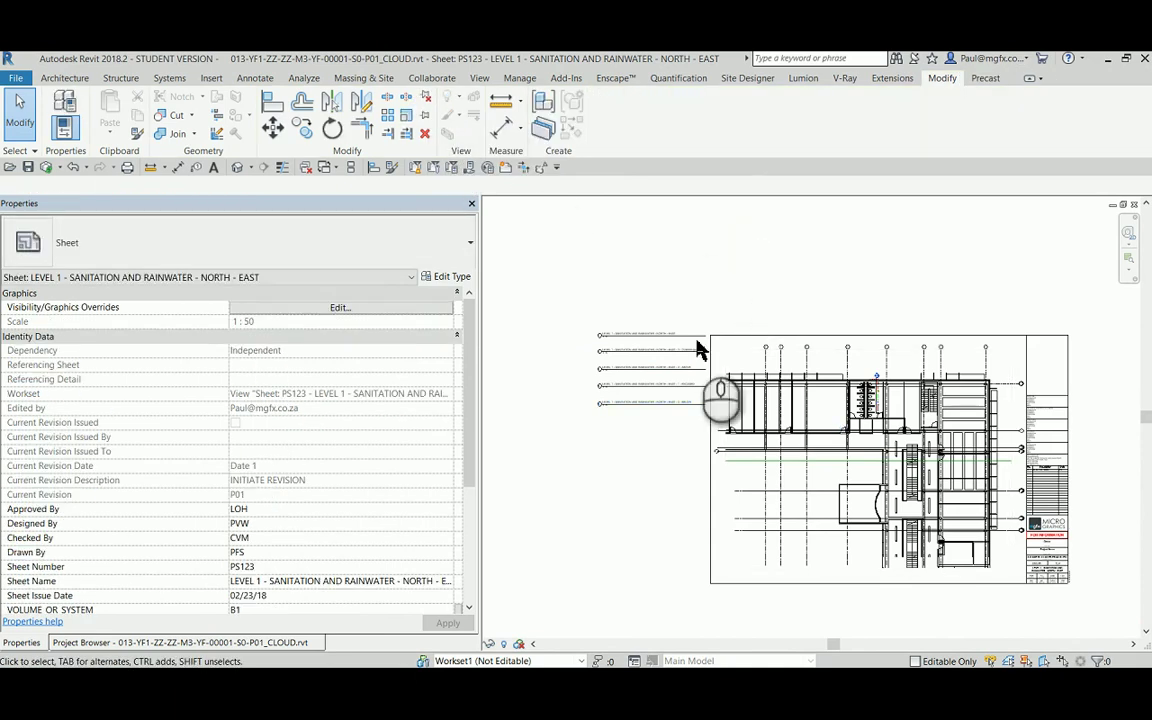
# Examine how the overlaid viewports display the coloured pipe run beside the toilet cubicles
pyautogui.moveTo(663, 465); pyautogui.dragTo(577, 462, button='middle')
pyautogui.scroll(6, 792, 385)
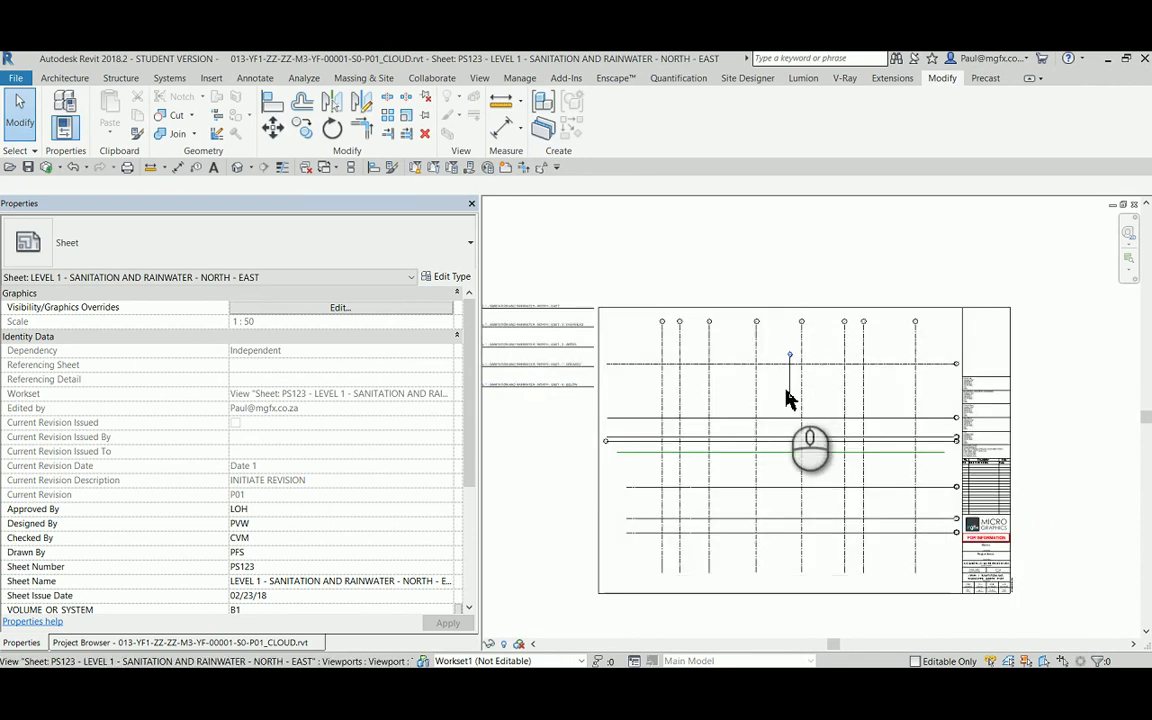
pyautogui.scroll(4, 811, 433)
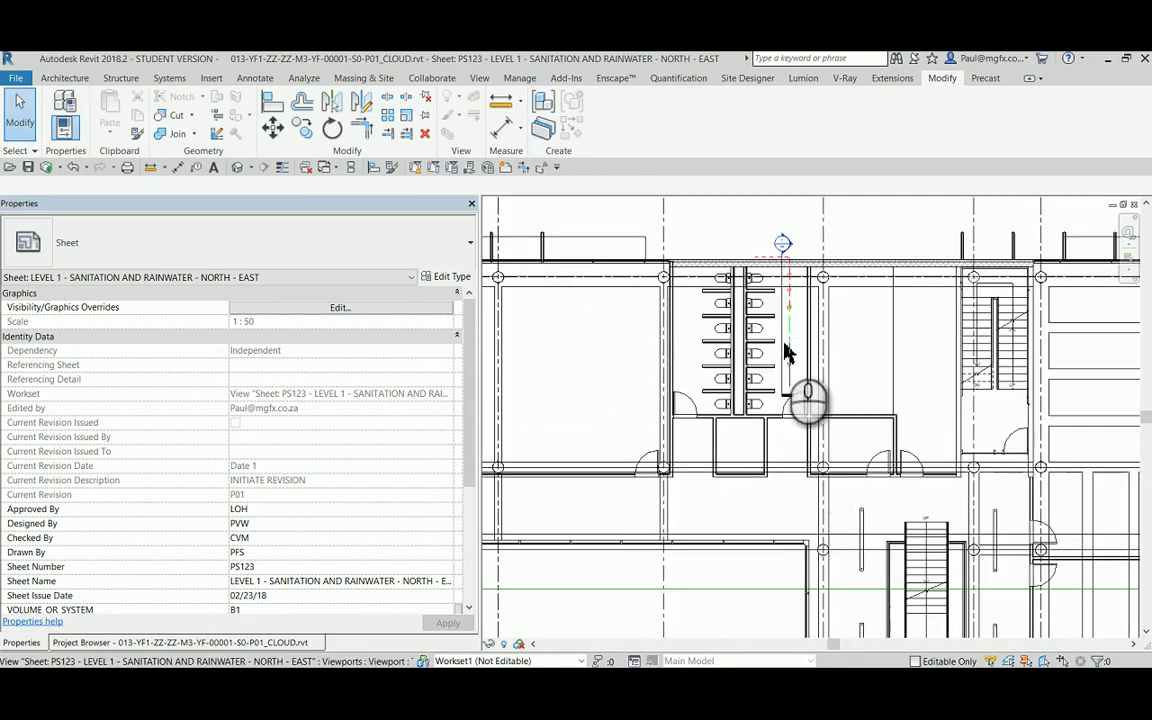
pyautogui.scroll(-3, 797, 337)
pyautogui.moveTo(779, 406); pyautogui.dragTo(722, 432, button='middle')
pyautogui.scroll(5, 707, 411)
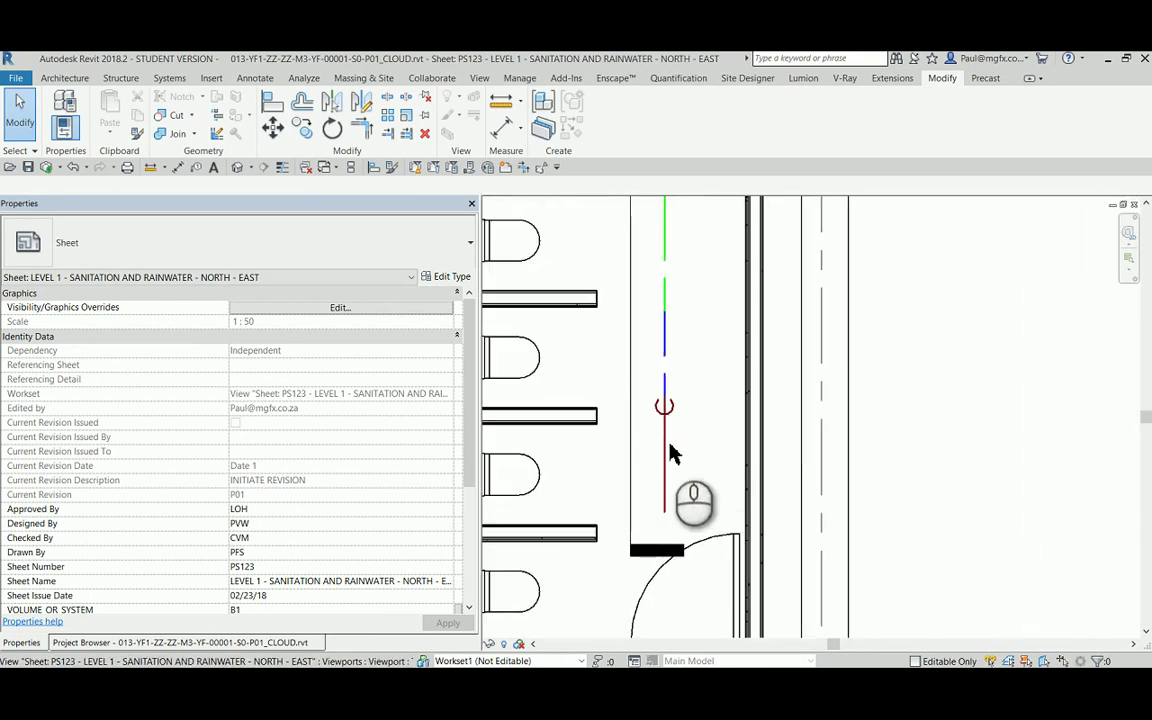
pyautogui.scroll(-3, 669, 484)
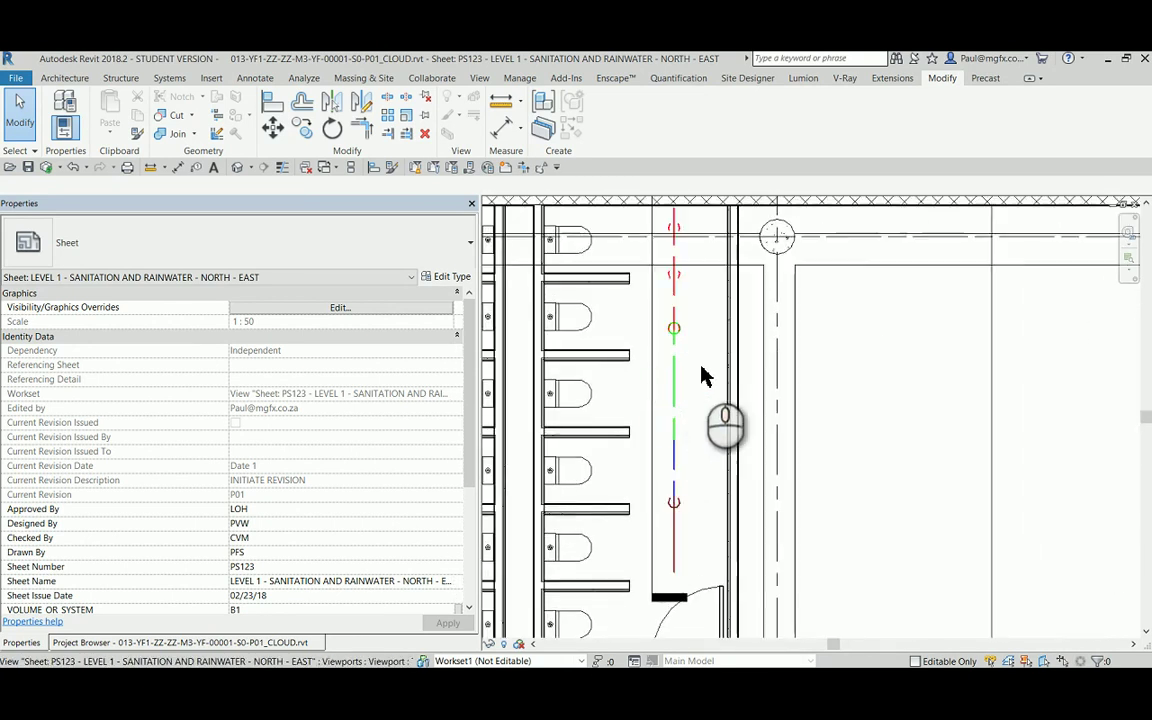
pyautogui.scroll(-3, 715, 374)
pyautogui.moveTo(715, 375); pyautogui.dragTo(826, 368, button='middle')
pyautogui.scroll(4, 826, 366)
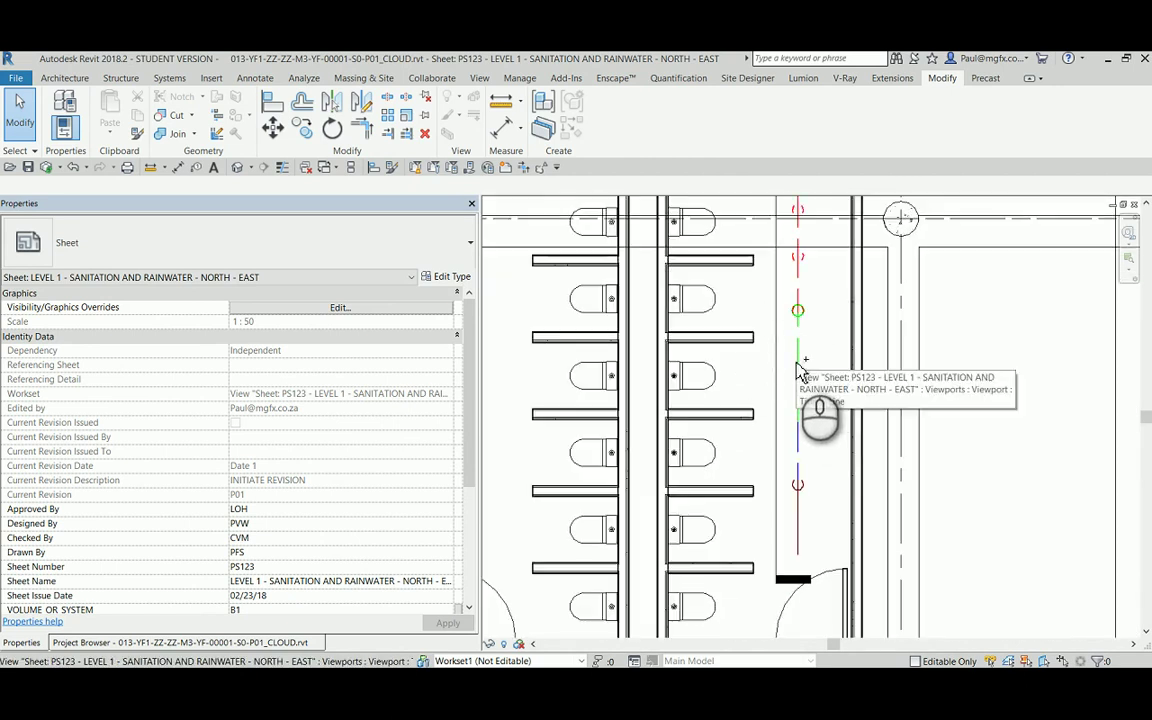
# Activate the 2 - ABOVE view through its view title
pyautogui.scroll(-5, 790, 380)
pyautogui.moveTo(640, 402); pyautogui.dragTo(880, 482, button='middle')
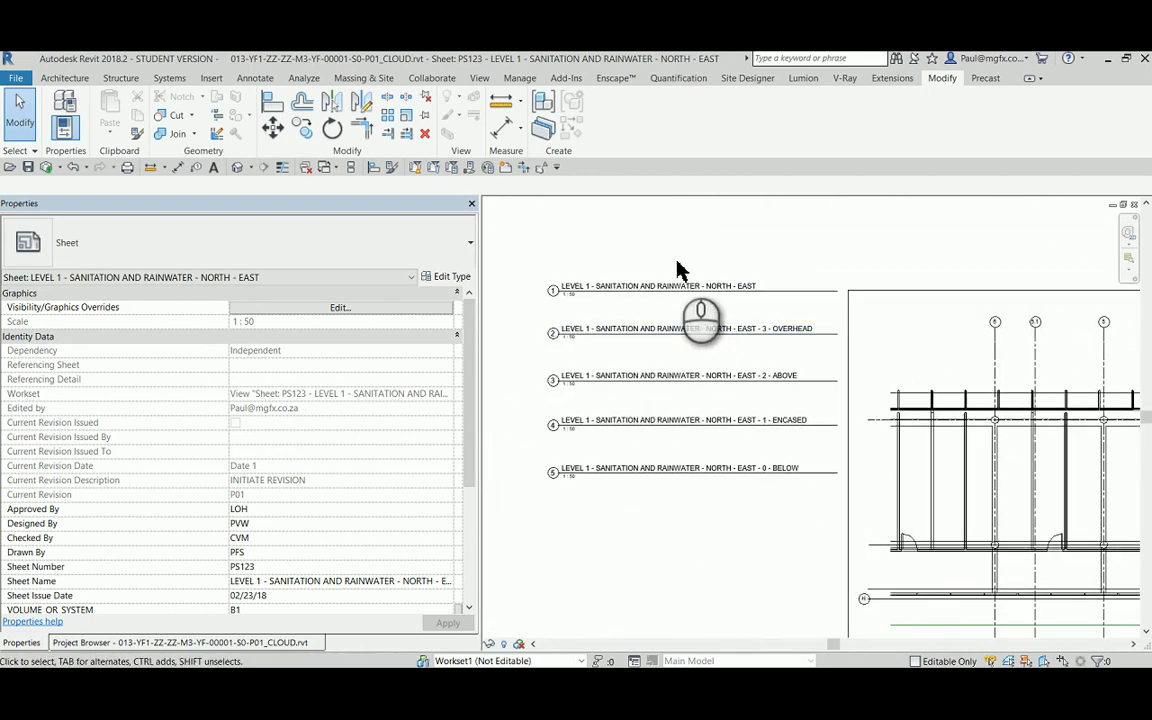
pyautogui.rightClick(670, 383)
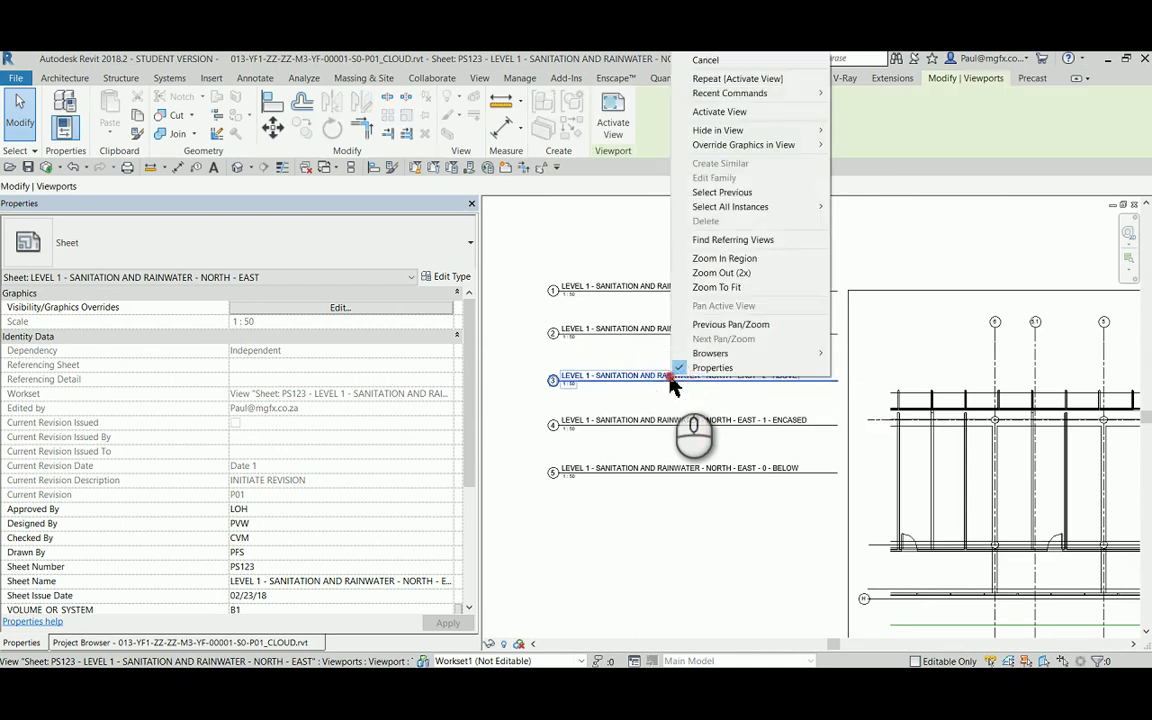
pyautogui.click(728, 114)
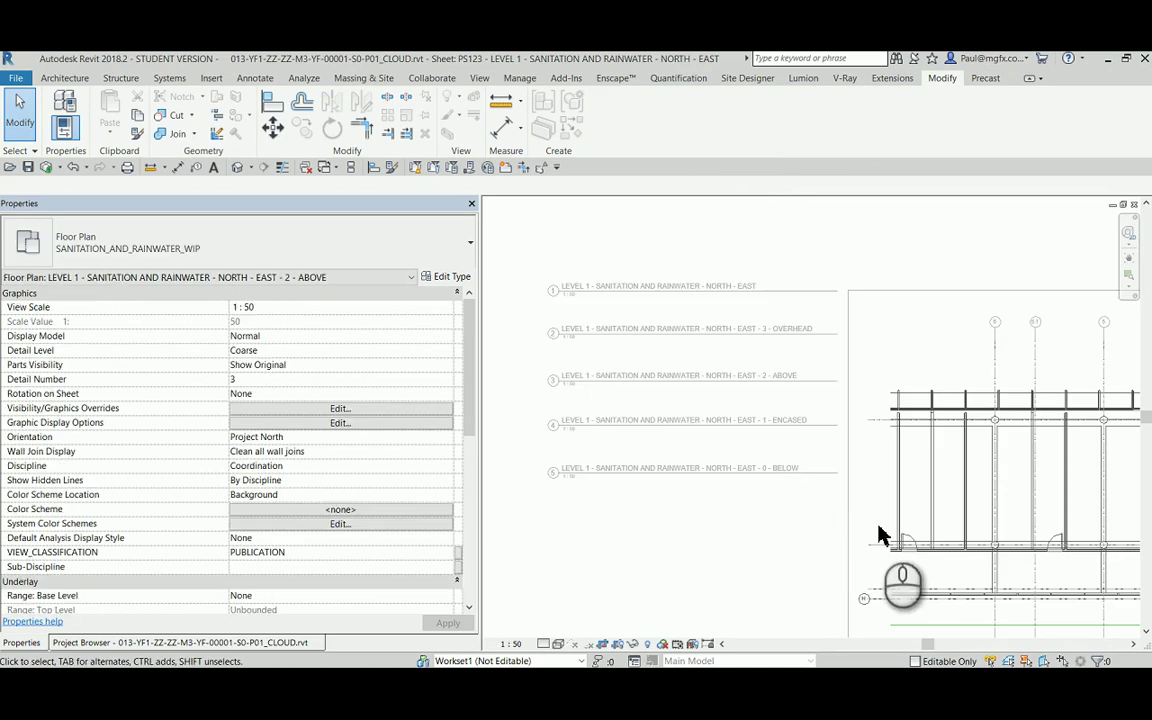
# Tag the green pipe beside the toilets using Tag by Category, with a horizontal elevation tag on an attached leader
pyautogui.moveTo(913, 548); pyautogui.dragTo(537, 490, button='middle')
pyautogui.scroll(5, 870, 390)
pyautogui.scroll(2, 810, 352)
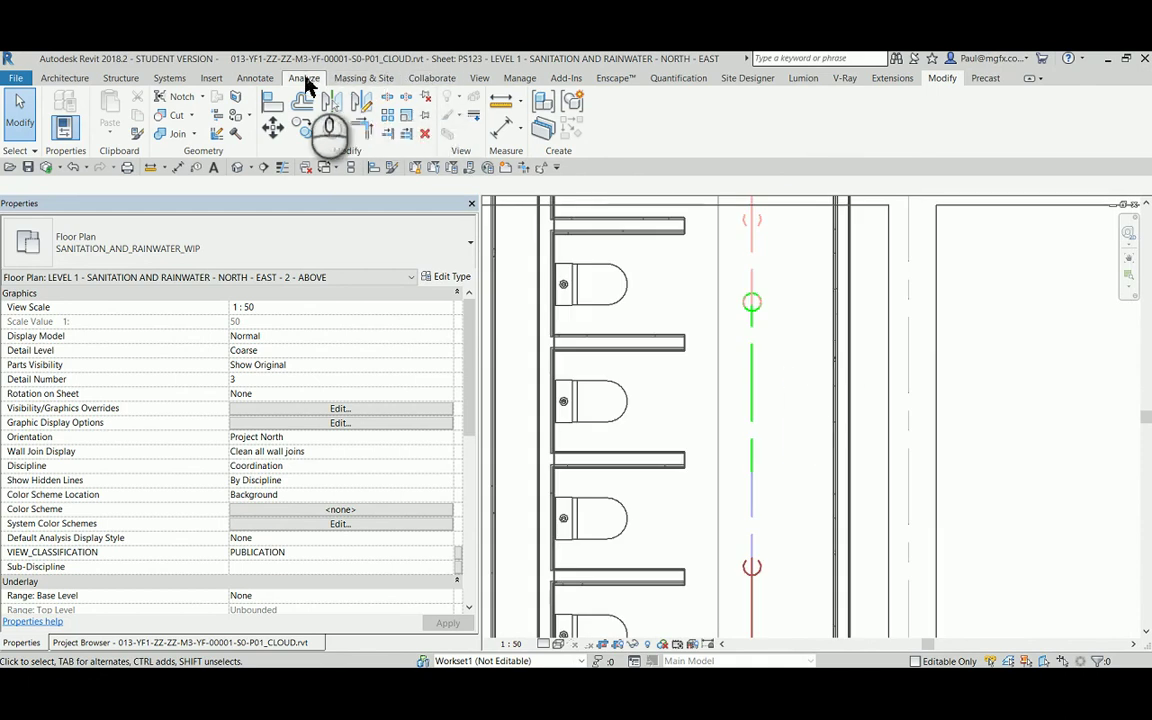
pyautogui.click(256, 79)
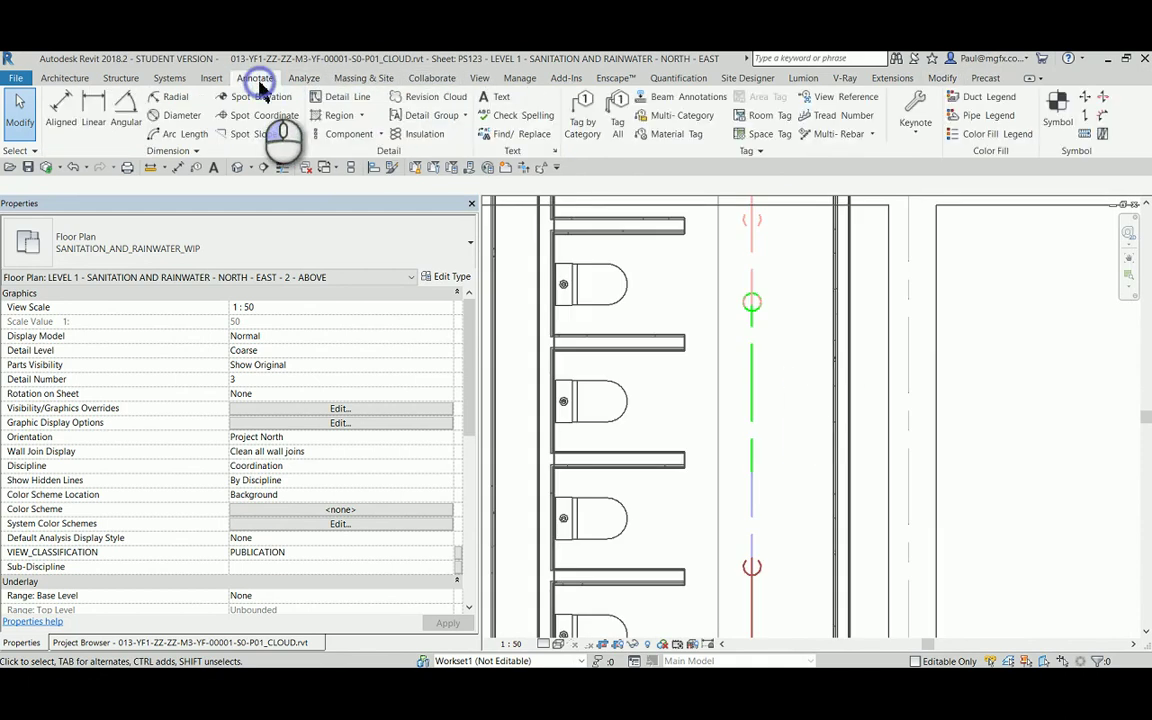
pyautogui.click(585, 118)
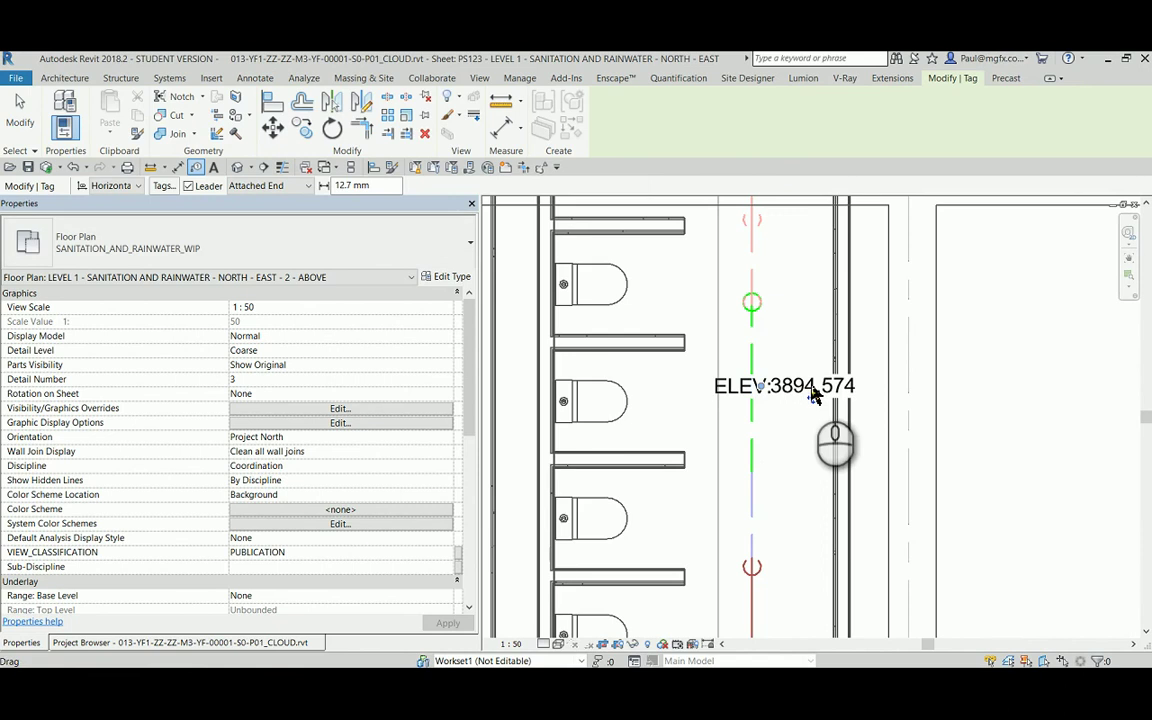
pyautogui.scroll(-2, 753, 408)
pyautogui.scroll(2, 820, 410)
pyautogui.click(854, 411)
pyautogui.moveTo(854, 426)
pyautogui.mouseDown()
pyautogui.moveTo(860, 435)
pyautogui.moveTo(846, 402)
pyautogui.mouseUp()
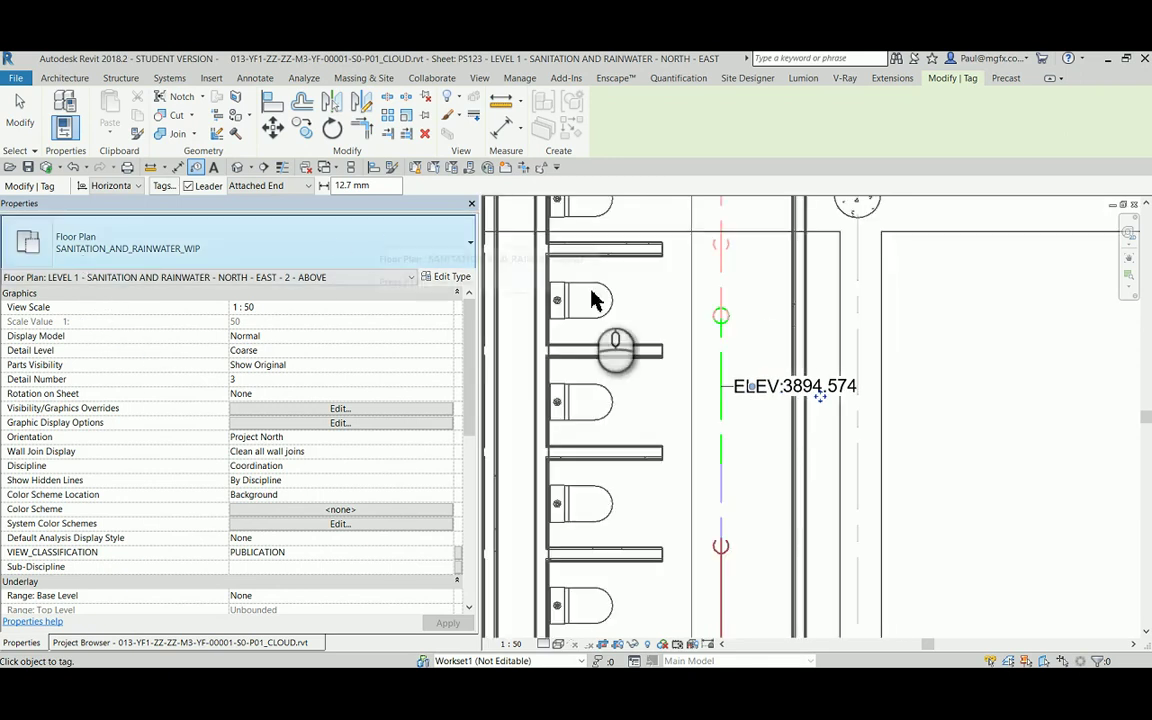
pyautogui.press('Escape')
# Check the properties of the placed pipe tag and clear the selection
pyautogui.click(765, 390)
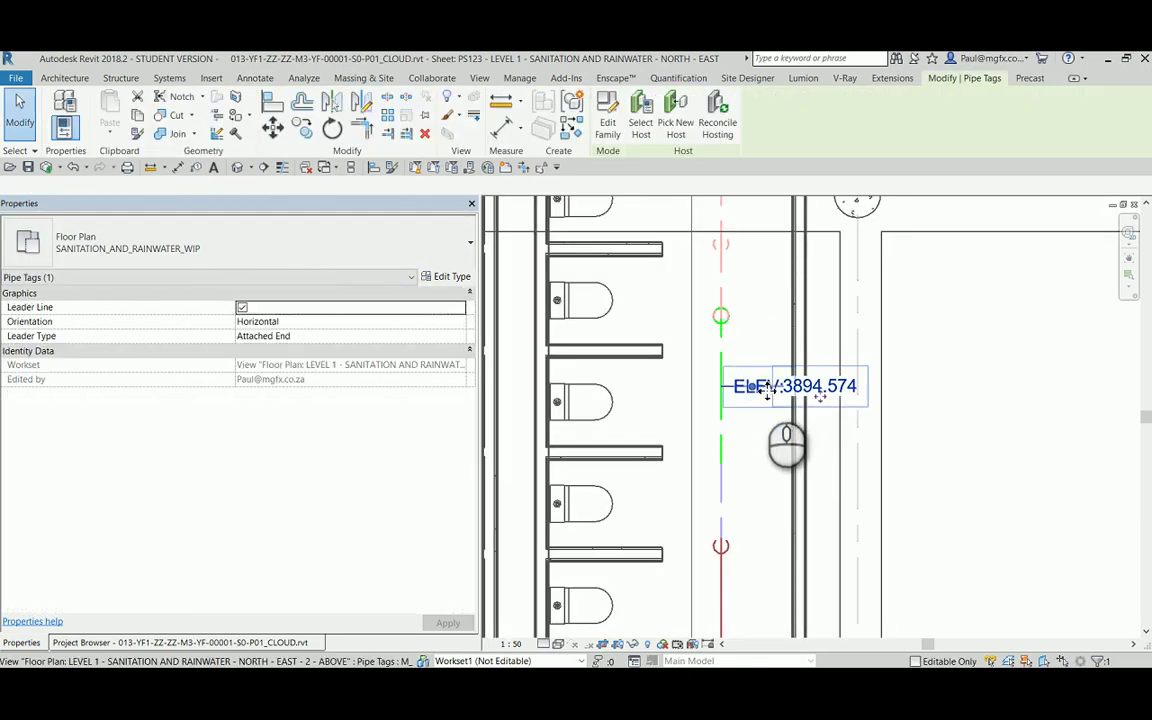
pyautogui.press('Escape')
pyautogui.click(961, 379)
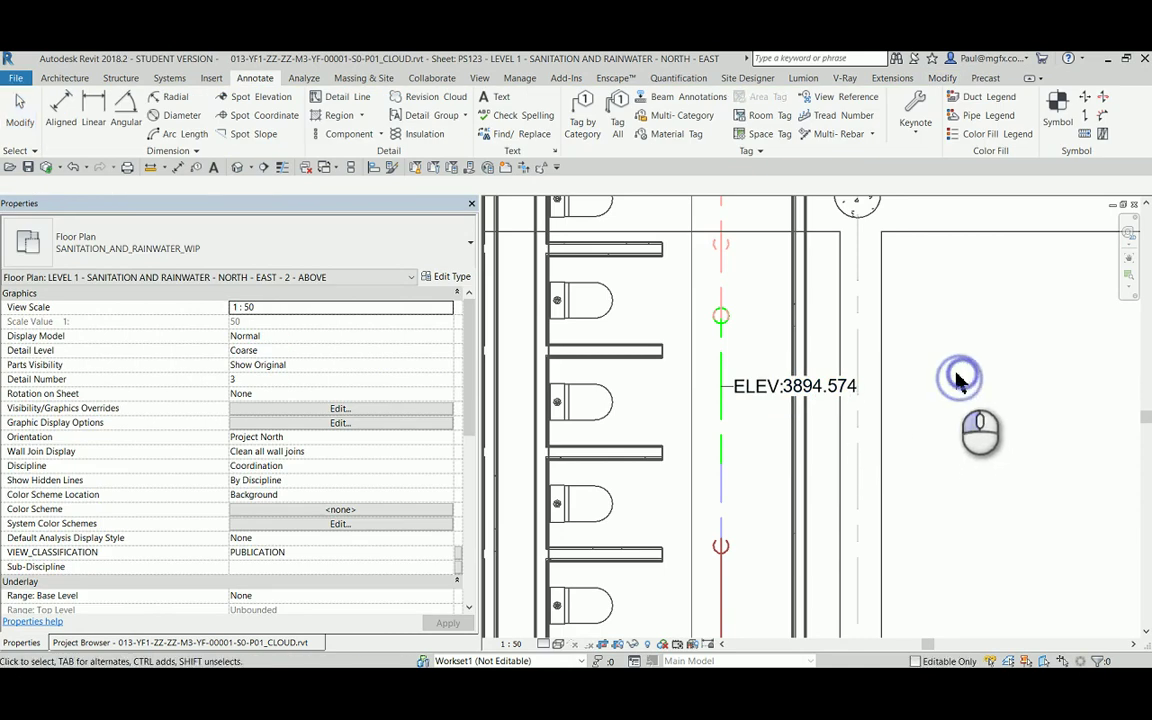
# Deactivate the 2 - ABOVE view to return to the sheet
pyautogui.scroll(-3, 700, 386)
pyautogui.moveTo(756, 386); pyautogui.dragTo(782, 387, button='middle')
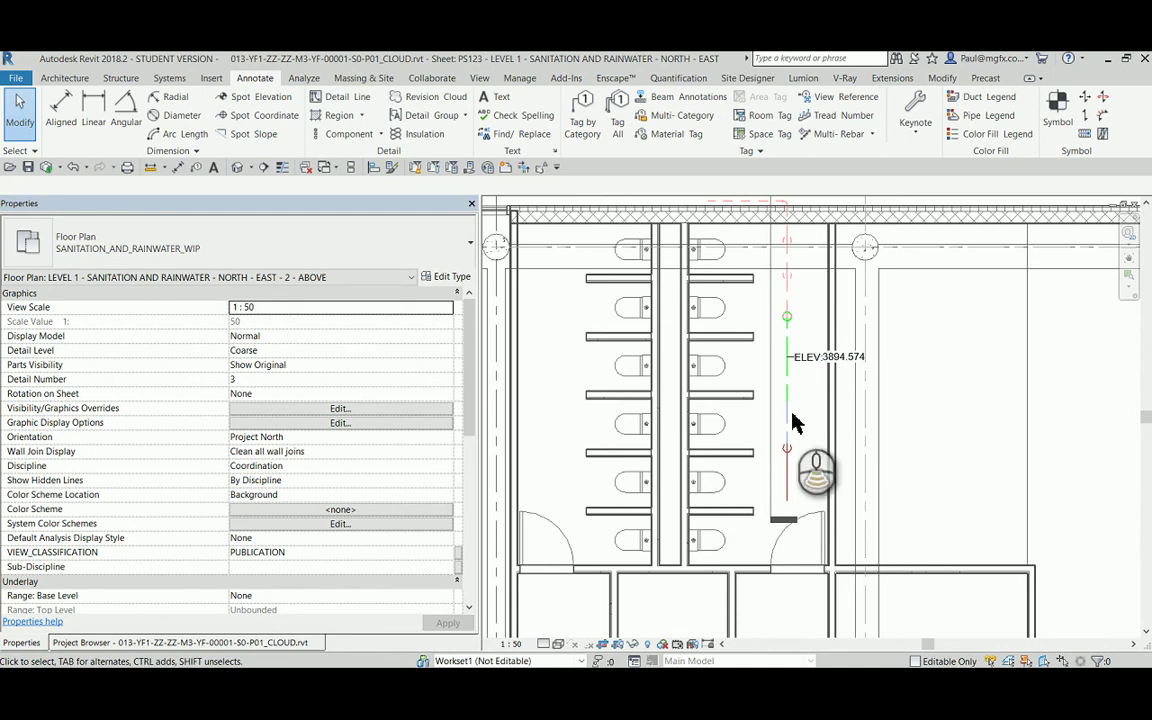
pyautogui.scroll(3, 793, 418)
pyautogui.scroll(-3, 784, 406)
pyautogui.scroll(3, 866, 411)
pyautogui.rightClick(842, 372)
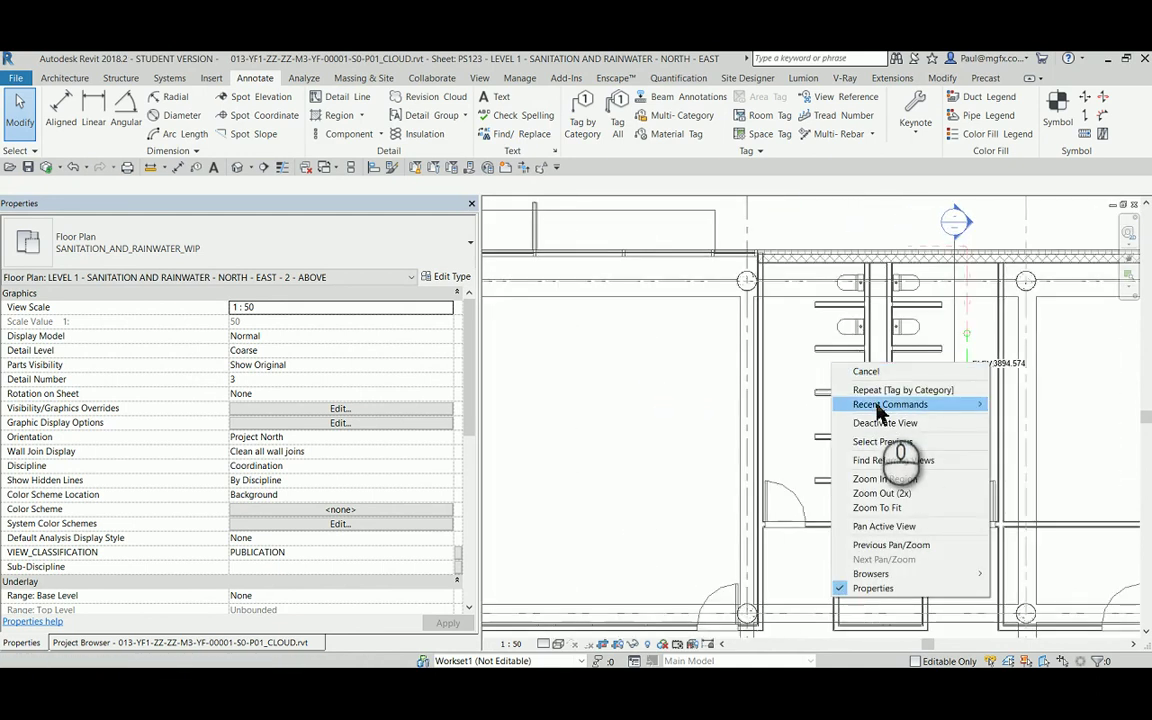
pyautogui.click(887, 423)
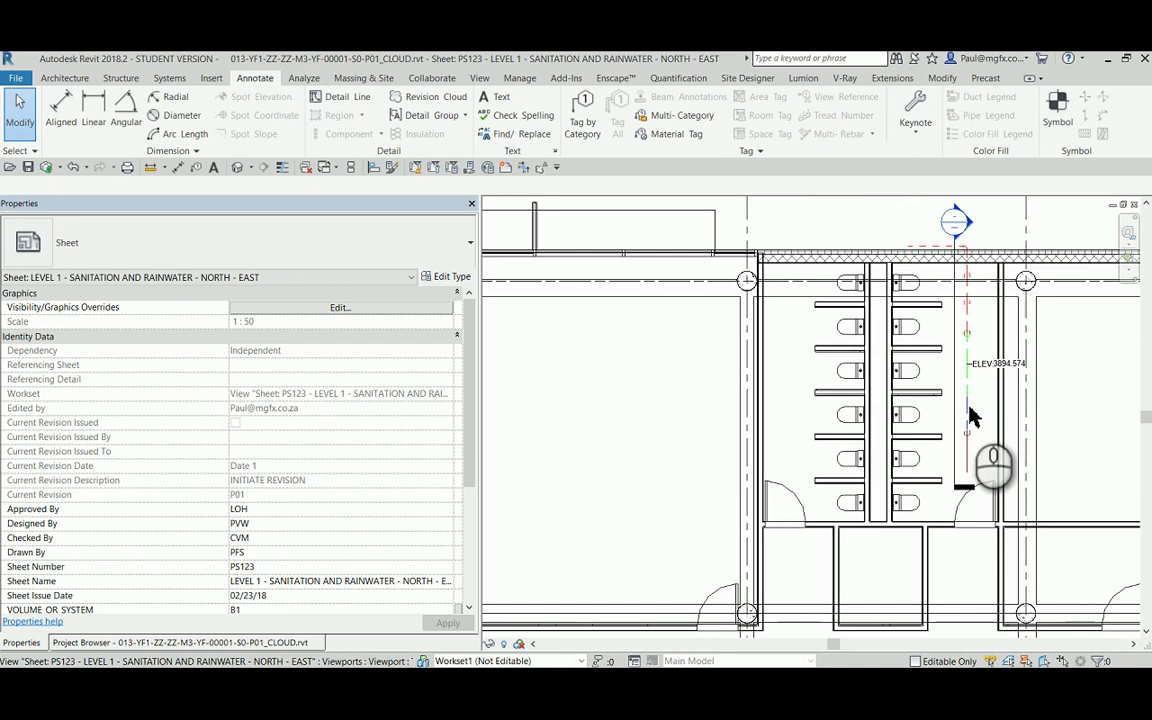
# Activate the 1 - ENCASED view through its view title on the sheet
pyautogui.scroll(-2, 882, 400)
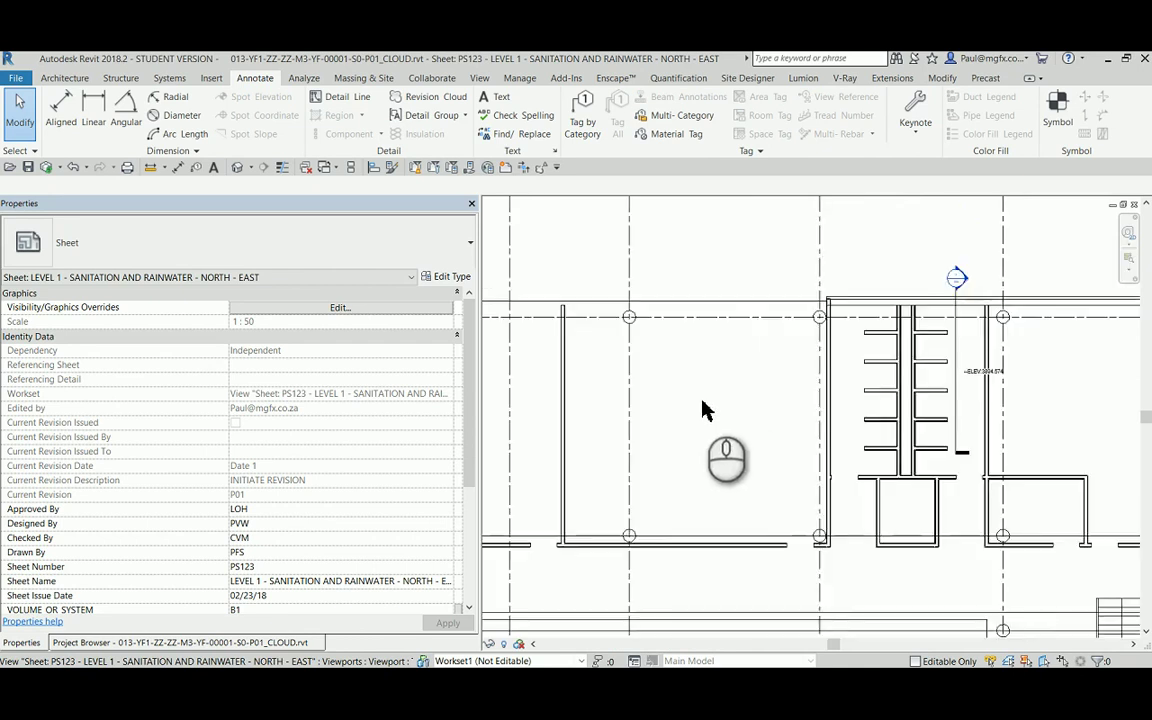
pyautogui.moveTo(764, 404); pyautogui.dragTo(1016, 399, button='middle')
pyautogui.scroll(-3, 685, 400)
pyautogui.scroll(2, 775, 360)
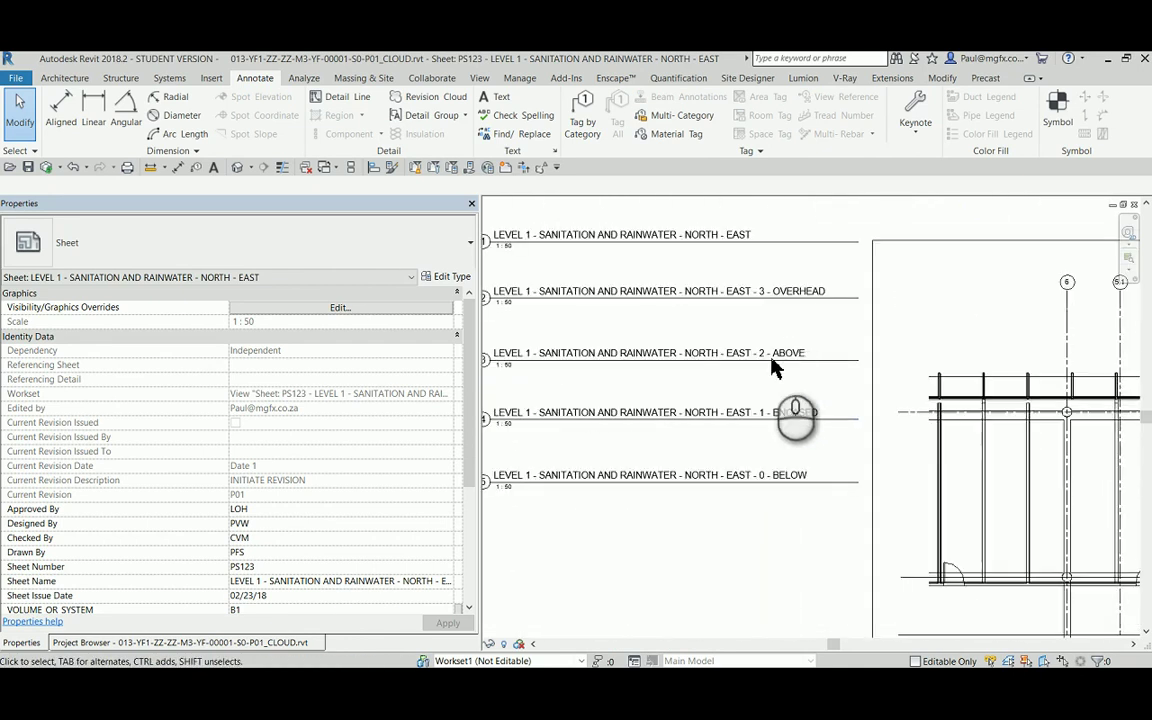
pyautogui.rightClick(736, 420)
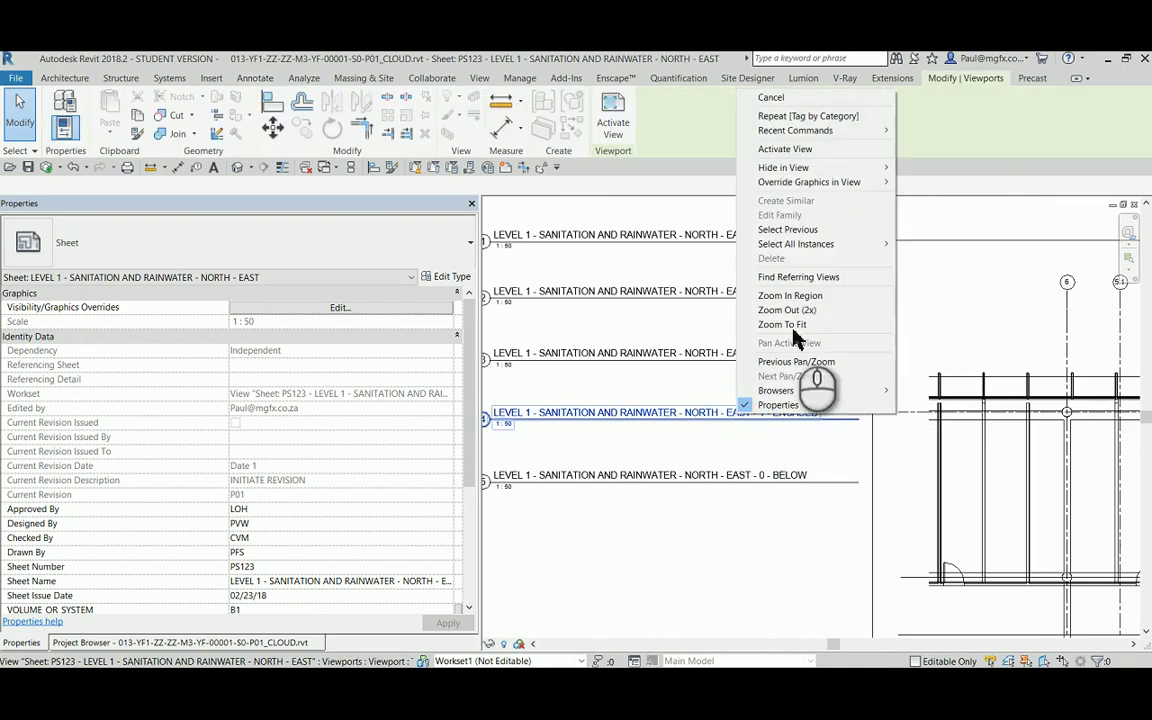
pyautogui.click(795, 149)
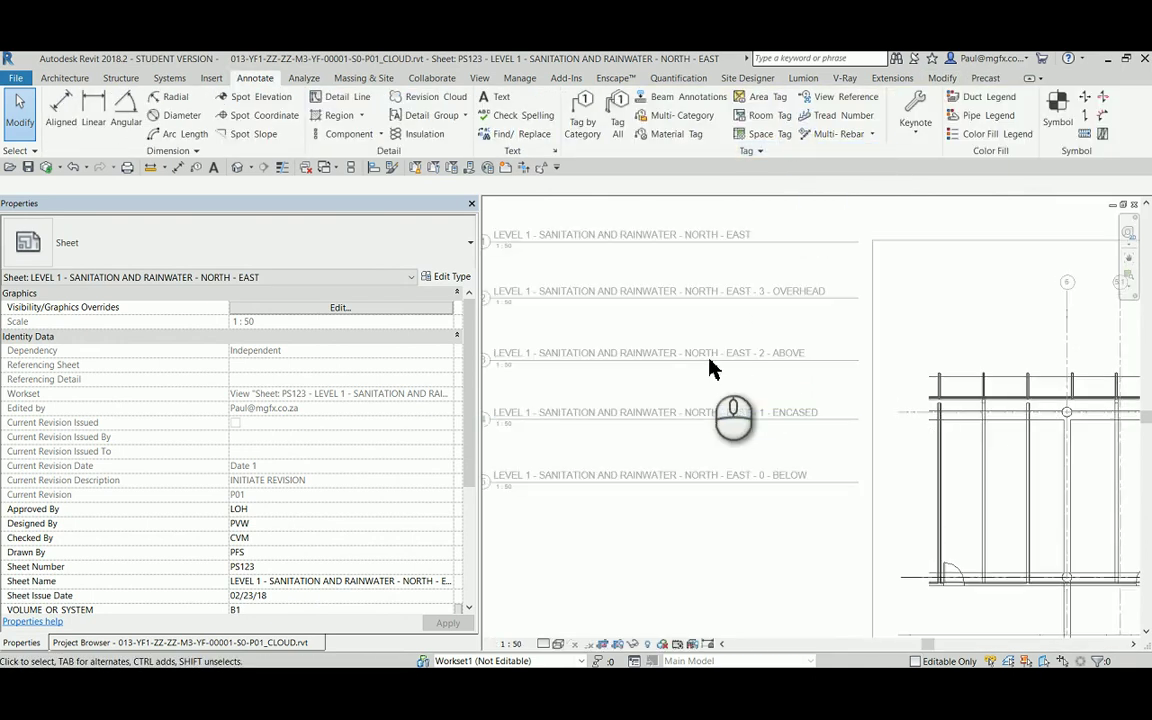
# Tag the blue pipe beside the toilets using Tag by Category, with a horizontal elevation tag on an attached leader
pyautogui.moveTo(959, 411); pyautogui.dragTo(647, 428, button='middle')
pyautogui.scroll(5, 900, 440)
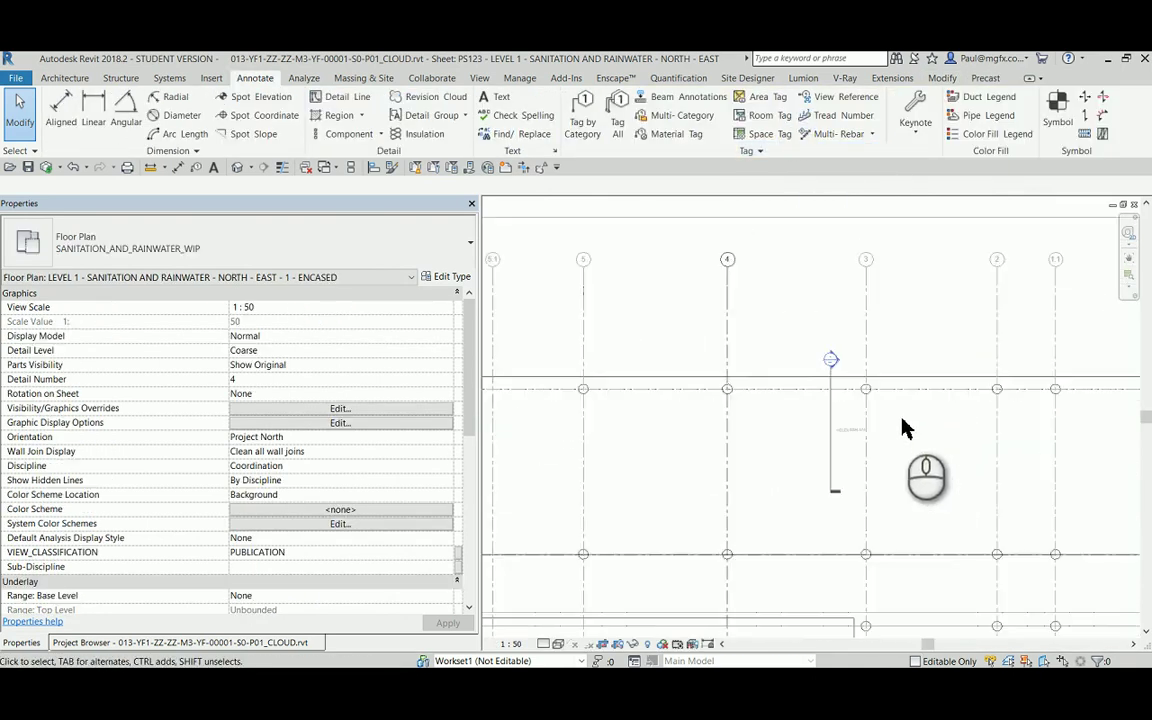
pyautogui.scroll(5, 825, 476)
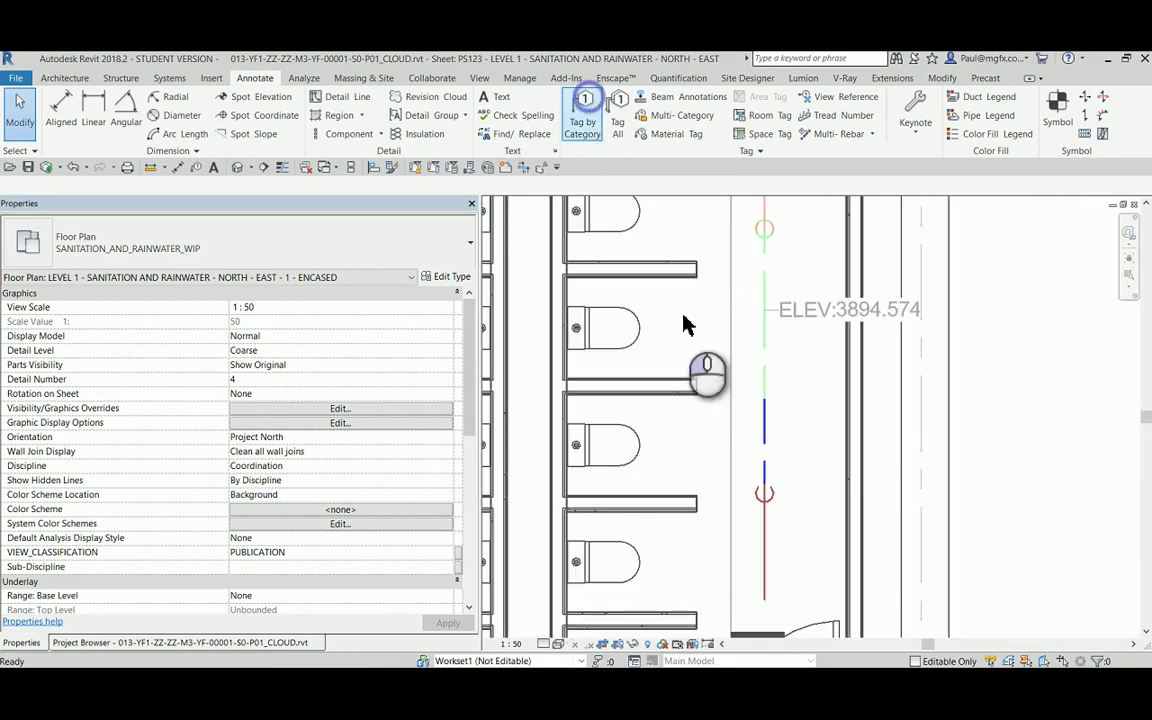
pyautogui.click(585, 108)
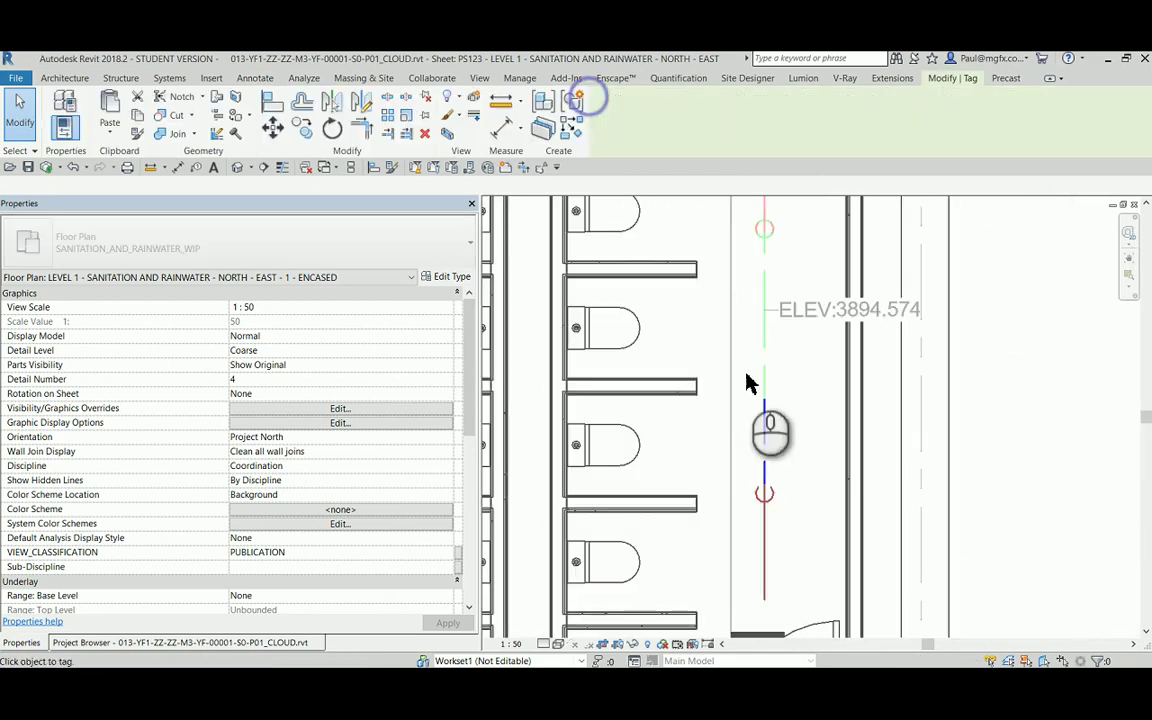
pyautogui.click(763, 438)
pyautogui.scroll(-2, 733, 468)
pyautogui.scroll(2, 688, 447)
pyautogui.moveTo(689, 437); pyautogui.dragTo(902, 437)
pyautogui.click(1067, 362)
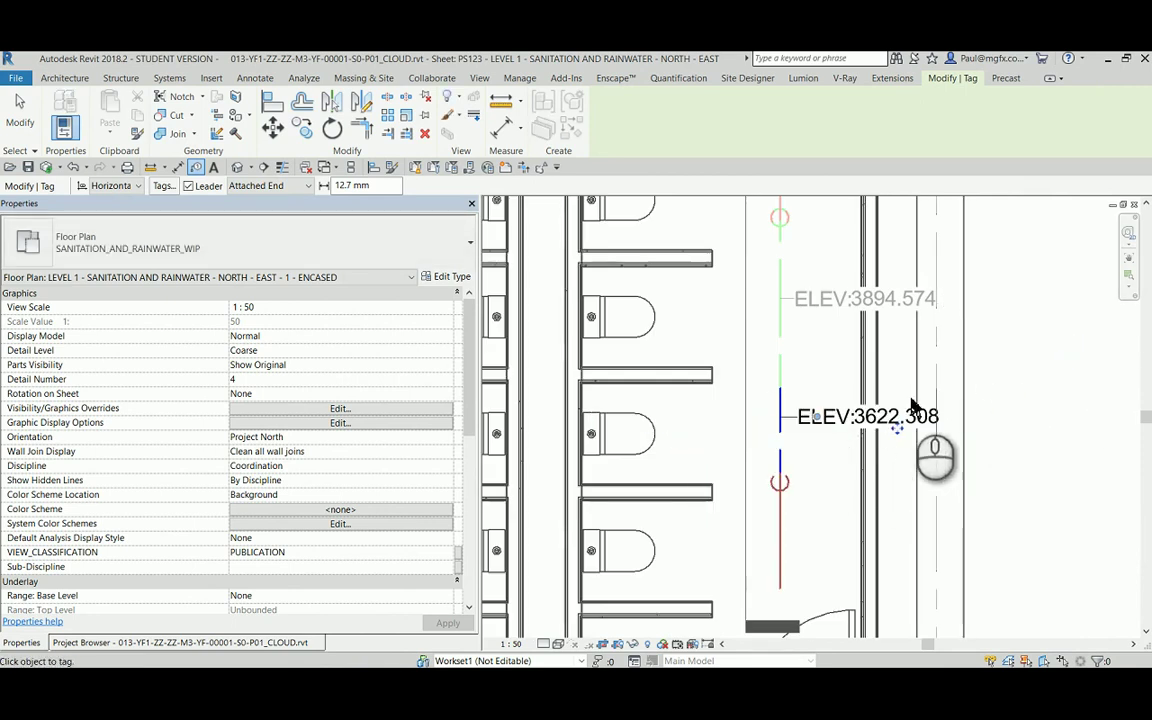
pyautogui.press('Escape')
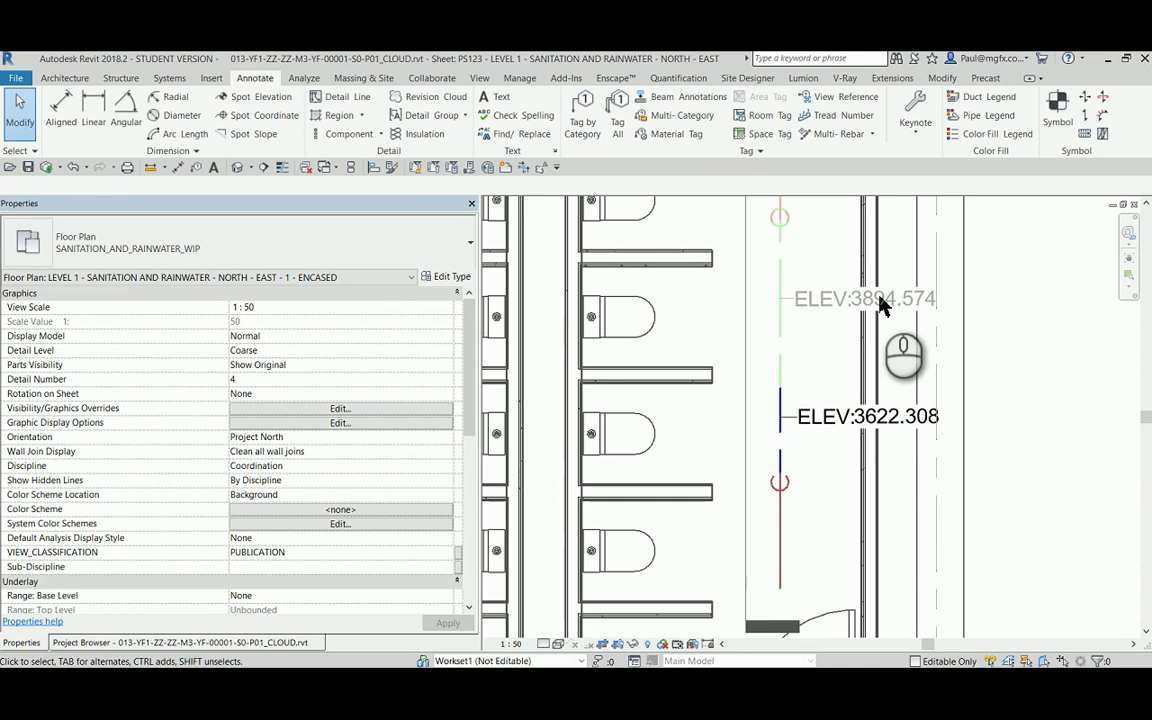
# Deactivate the 1 - ENCASED view to return to the sheet
pyautogui.scroll(-4, 862, 440)
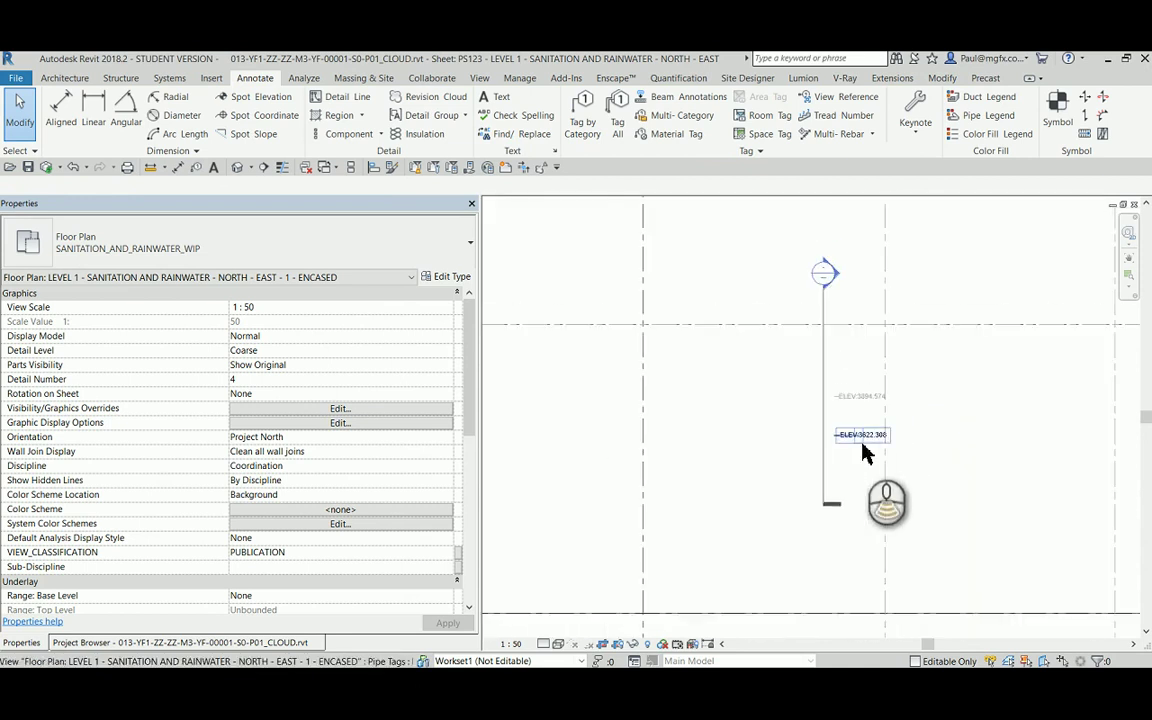
pyautogui.scroll(-5, 860, 440)
pyautogui.rightClick(879, 382)
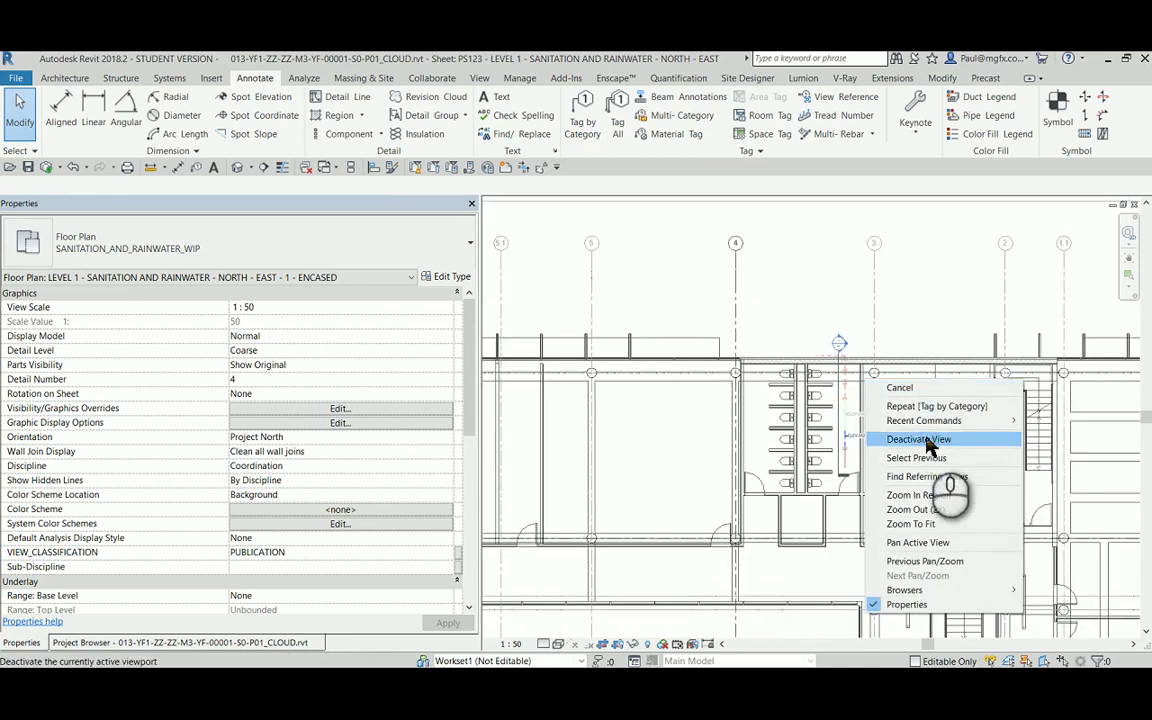
pyautogui.click(918, 439)
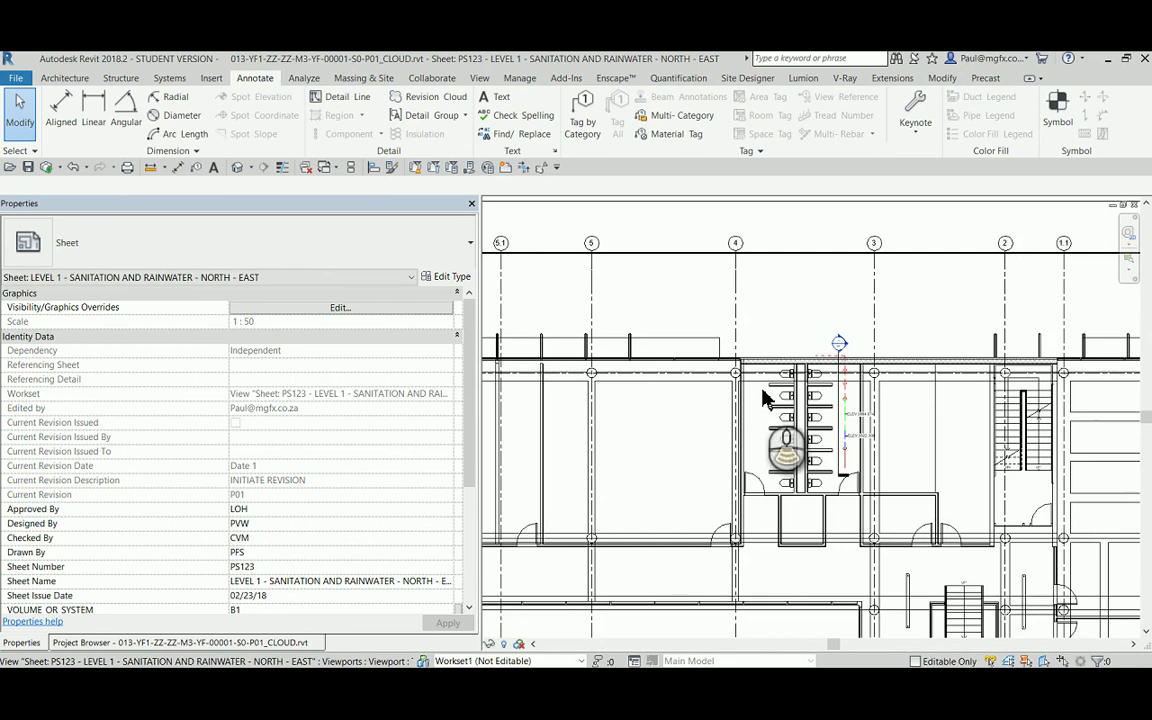
# Examine which floor plans are placed on sheet PS123, the options for the main plan, and the view titles beside the title block
pyautogui.scroll(-3, 751, 391)
pyautogui.moveTo(684, 404); pyautogui.dragTo(746, 368, button='middle')
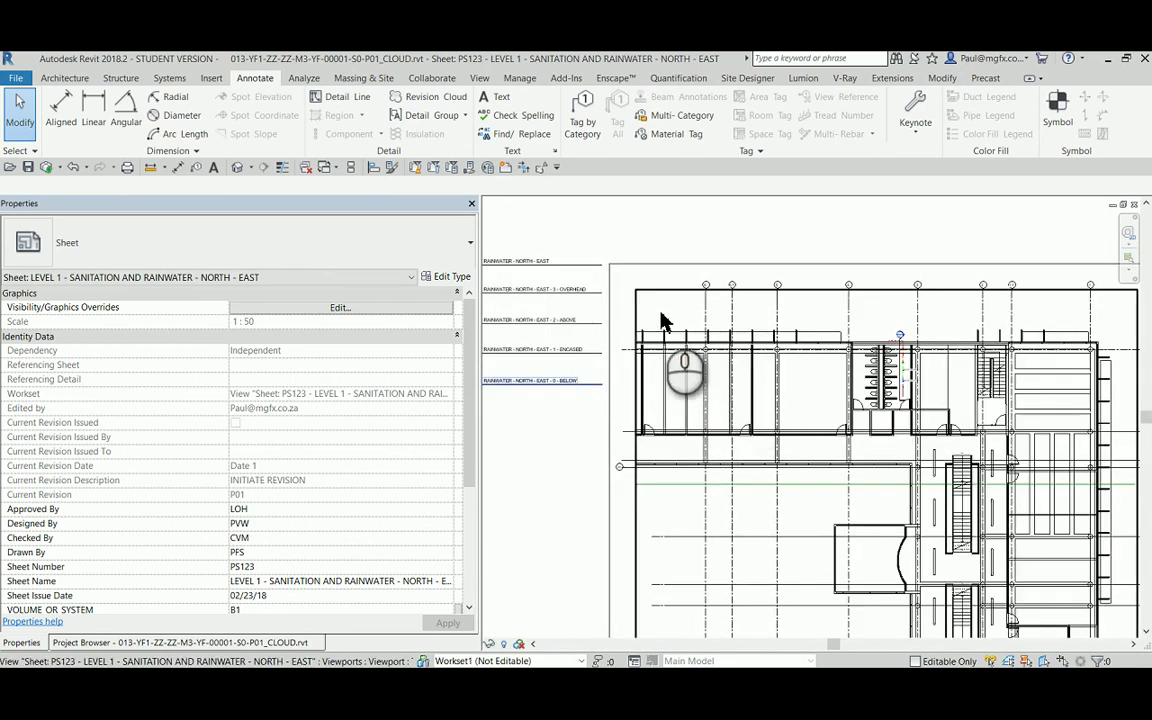
pyautogui.click(207, 648)
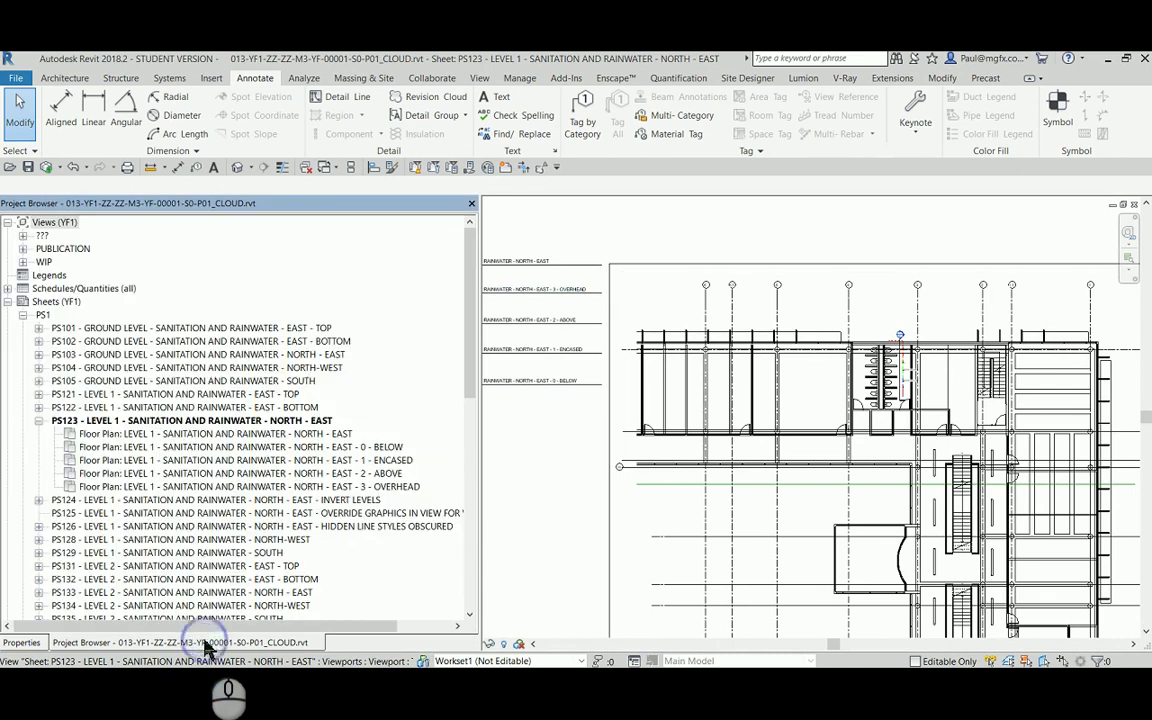
pyautogui.rightClick(322, 435)
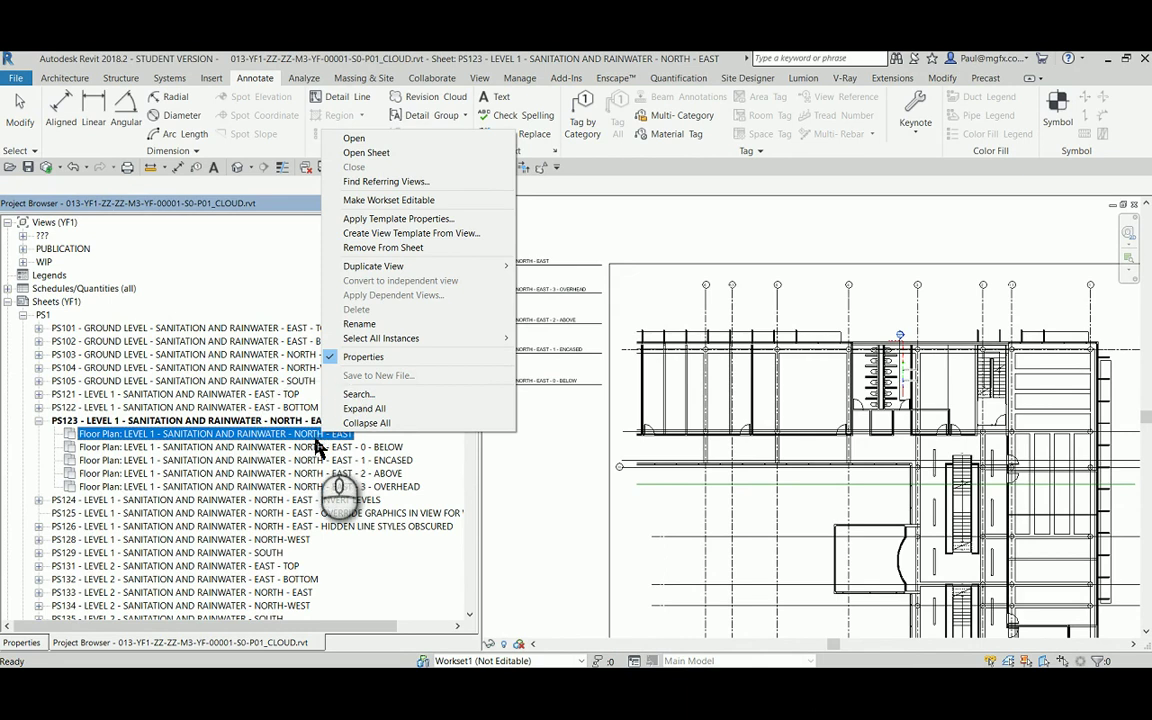
pyautogui.click(530, 460)
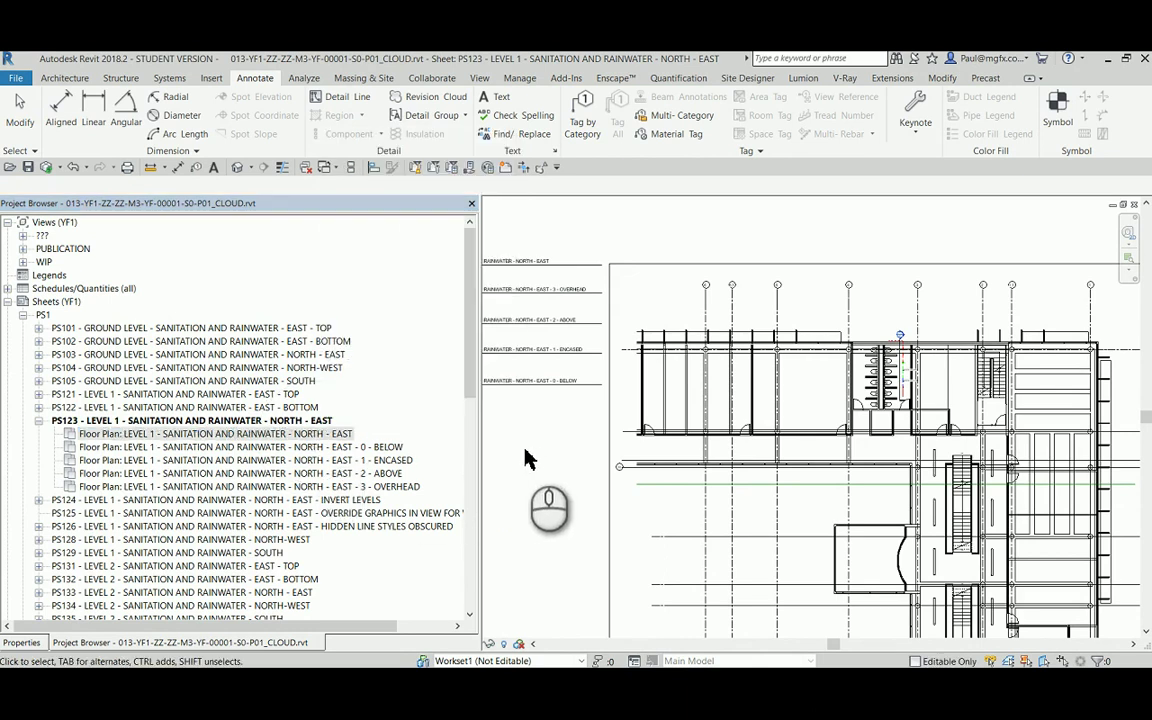
pyautogui.scroll(-1, 550, 468)
pyautogui.moveTo(548, 458)
pyautogui.mouseDown(button='middle')
pyautogui.moveTo(648, 494)
pyautogui.moveTo(640, 342)
pyautogui.moveTo(588, 340)
pyautogui.mouseUp(button='middle')
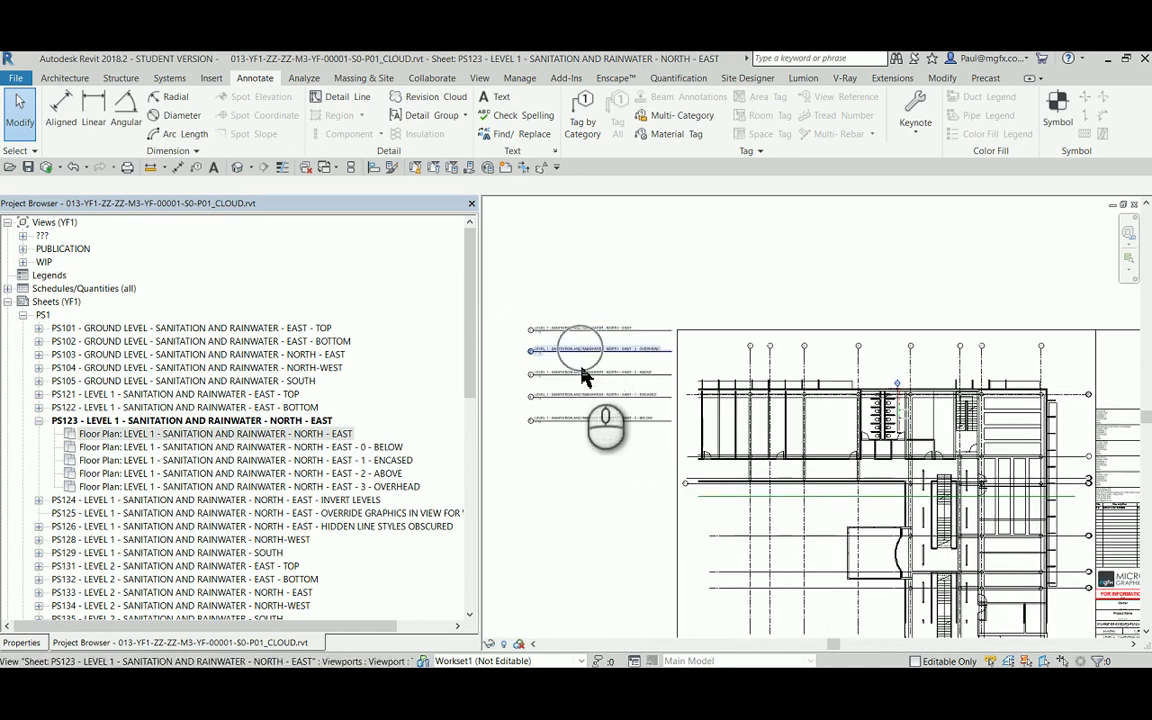
pyautogui.click(584, 376)
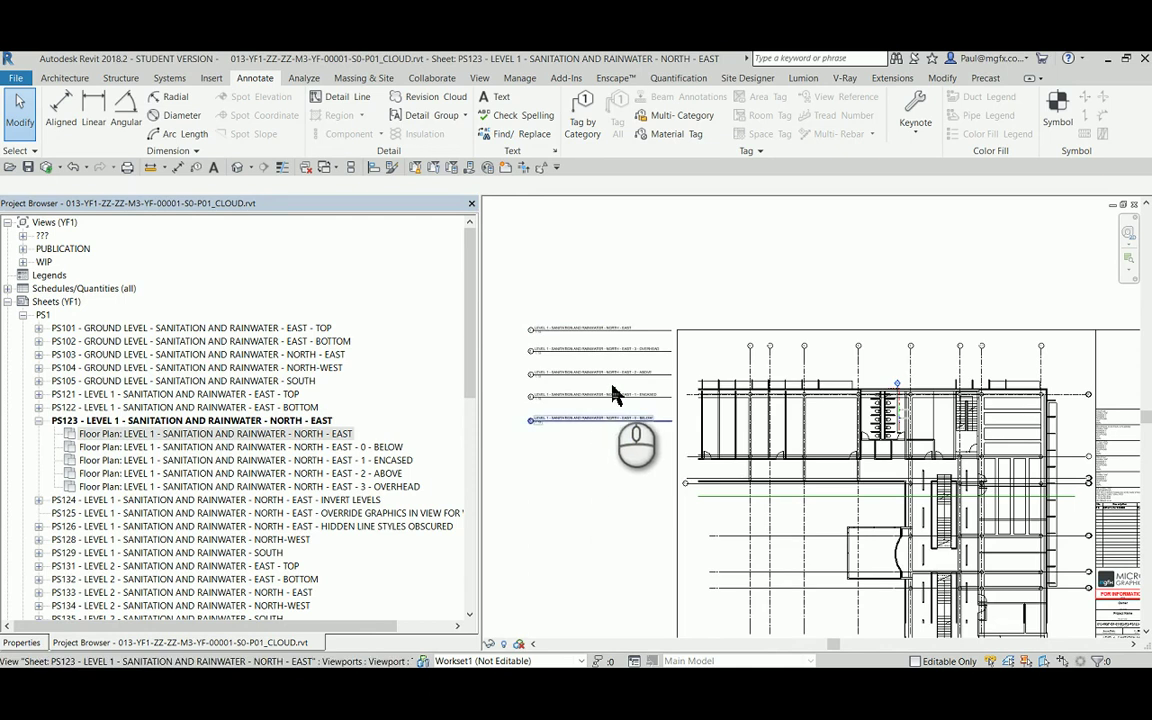
pyautogui.scroll(-4, 576, 501)
pyautogui.moveTo(576, 501); pyautogui.dragTo(594, 494, button='middle')
pyautogui.scroll(1, 566, 406)
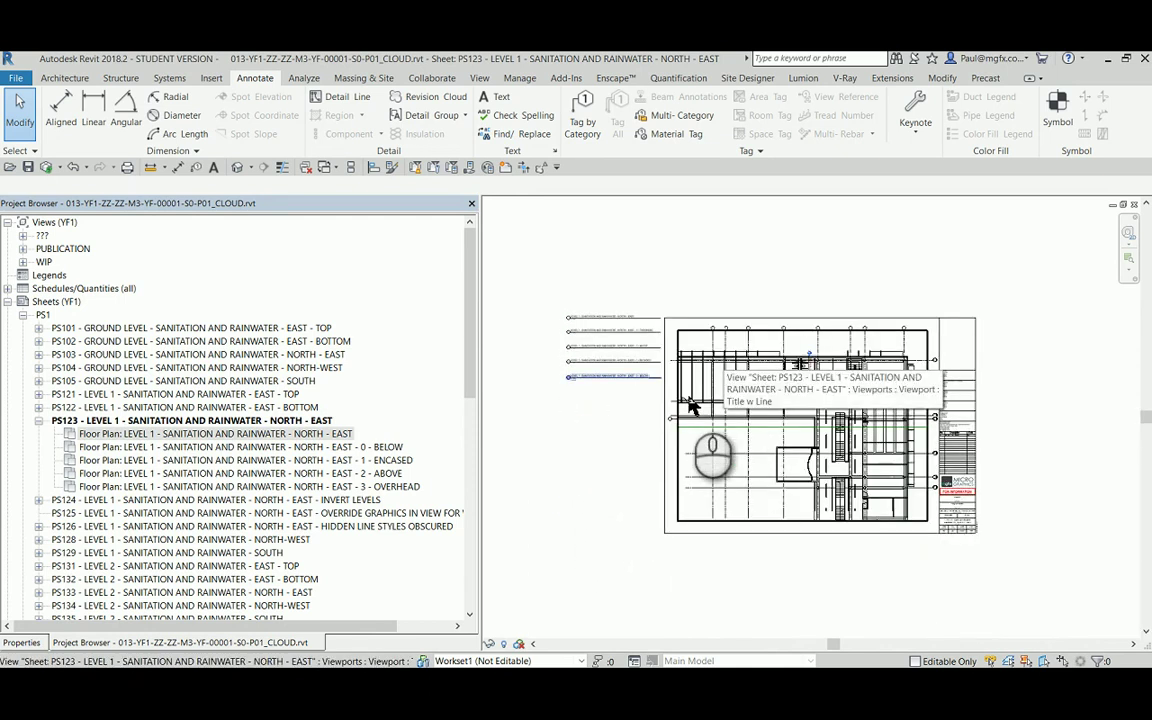
pyautogui.scroll(1, 745, 312)
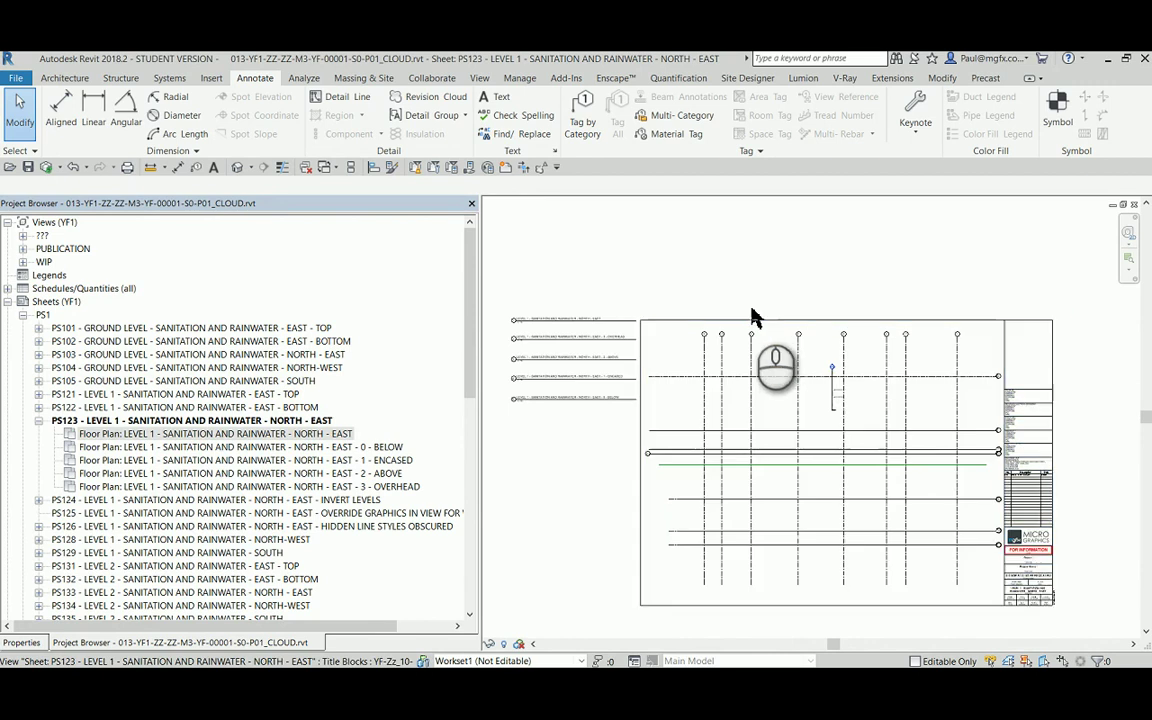
pyautogui.scroll(-1, 762, 510)
# Select everything on the sheet, filter out Title Blocks, and change the viewports' type to Title sans Line
pyautogui.moveTo(746, 582); pyautogui.dragTo(628, 474)
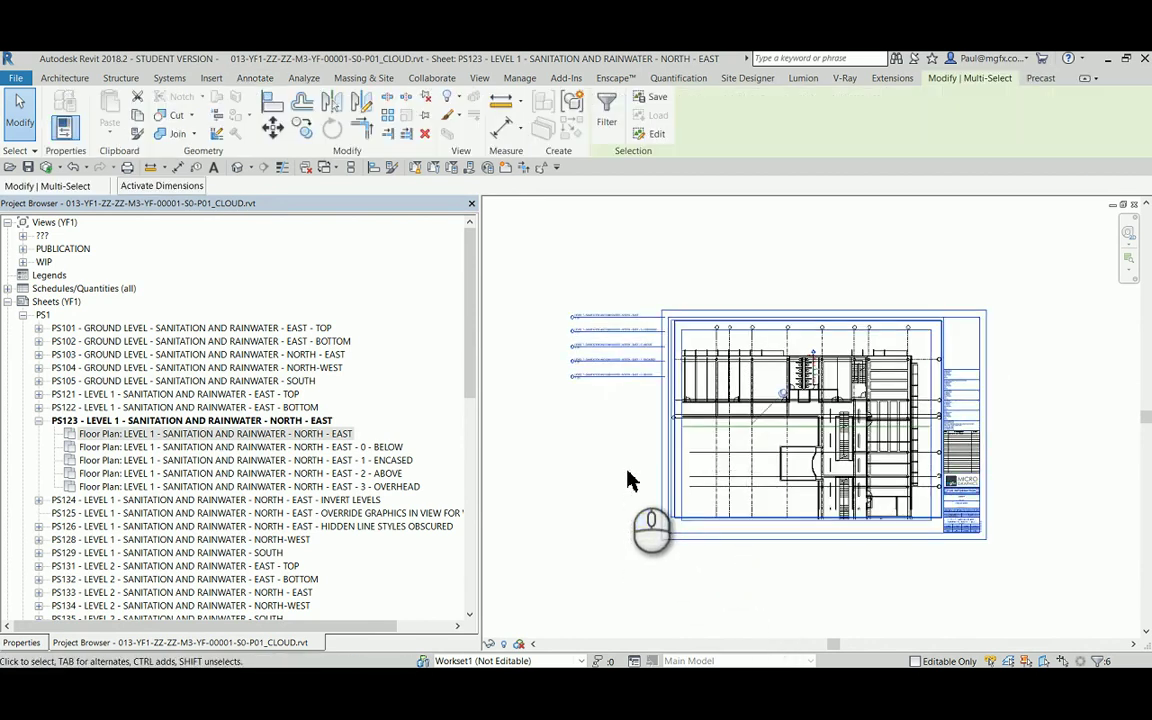
pyautogui.click(603, 108)
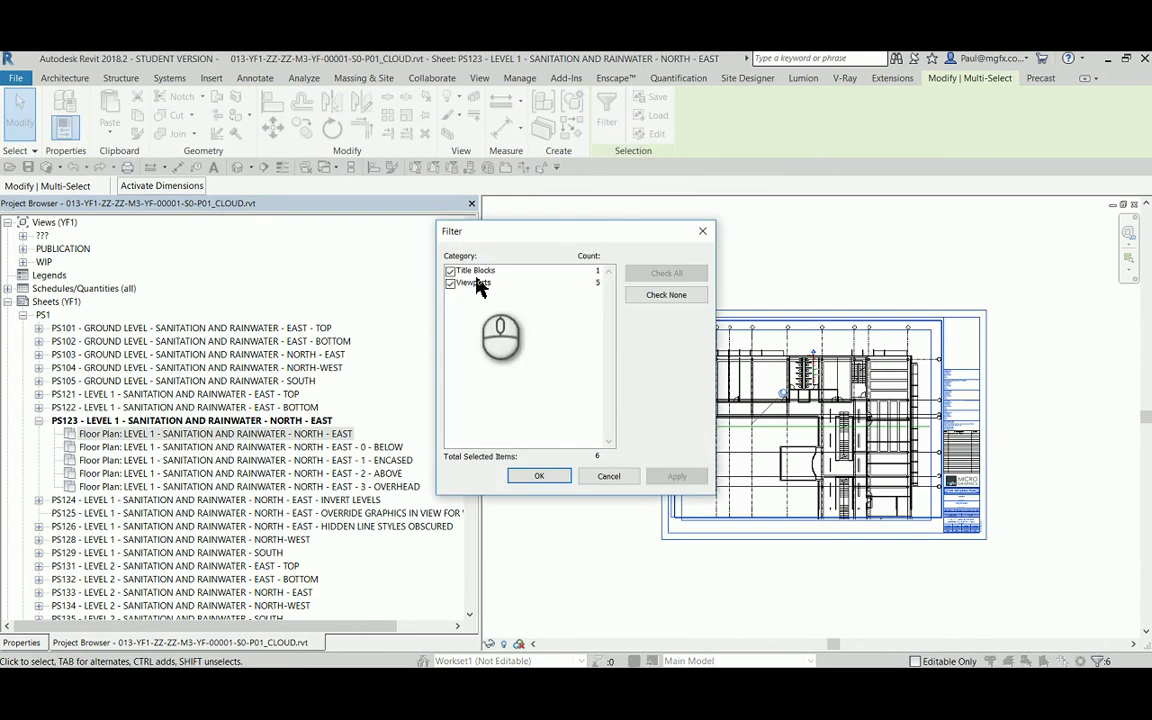
pyautogui.click(451, 271)
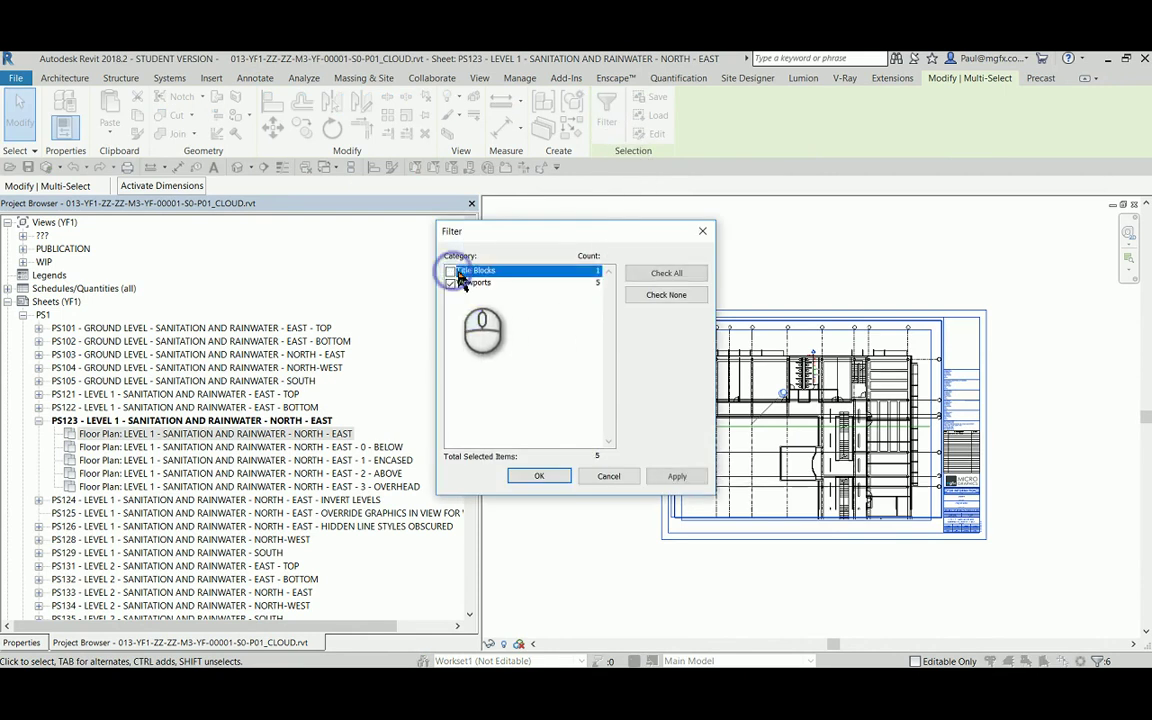
pyautogui.click(538, 477)
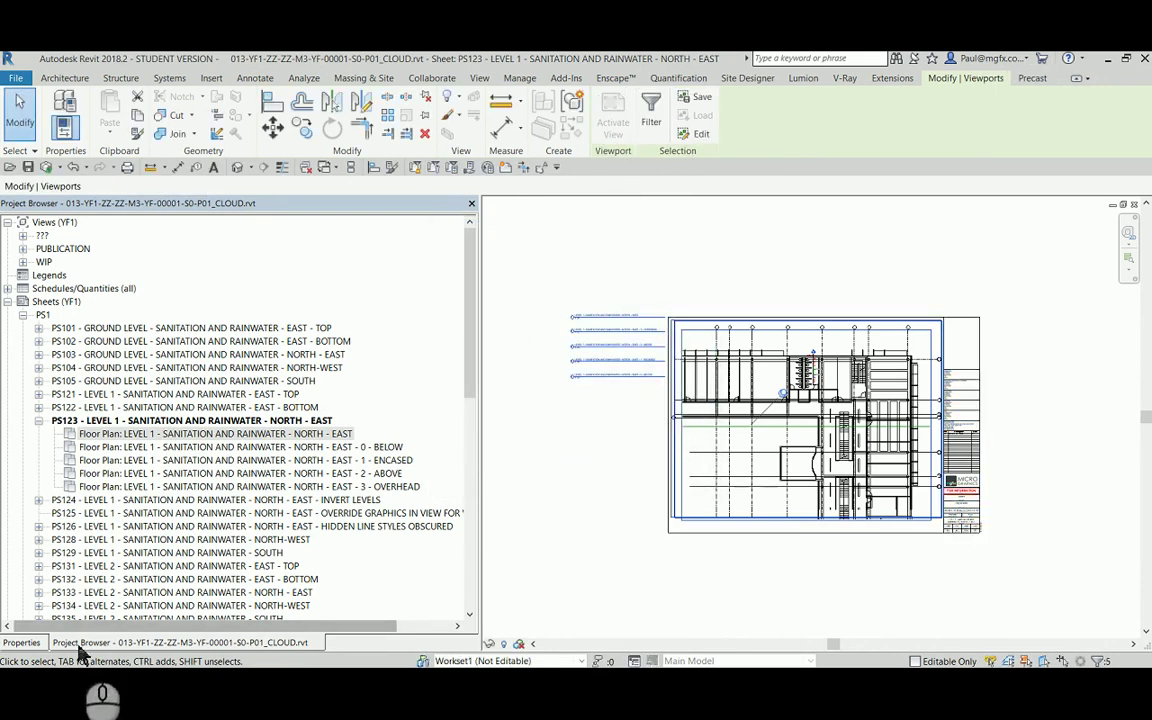
pyautogui.click(24, 643)
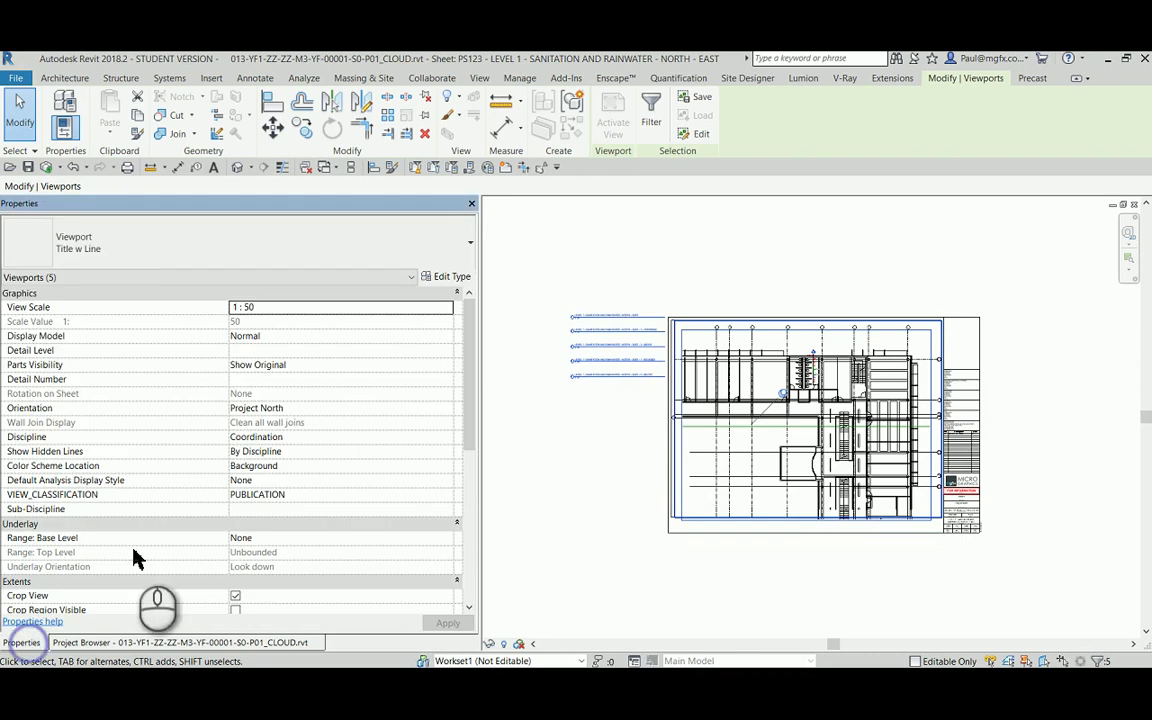
pyautogui.click(160, 252)
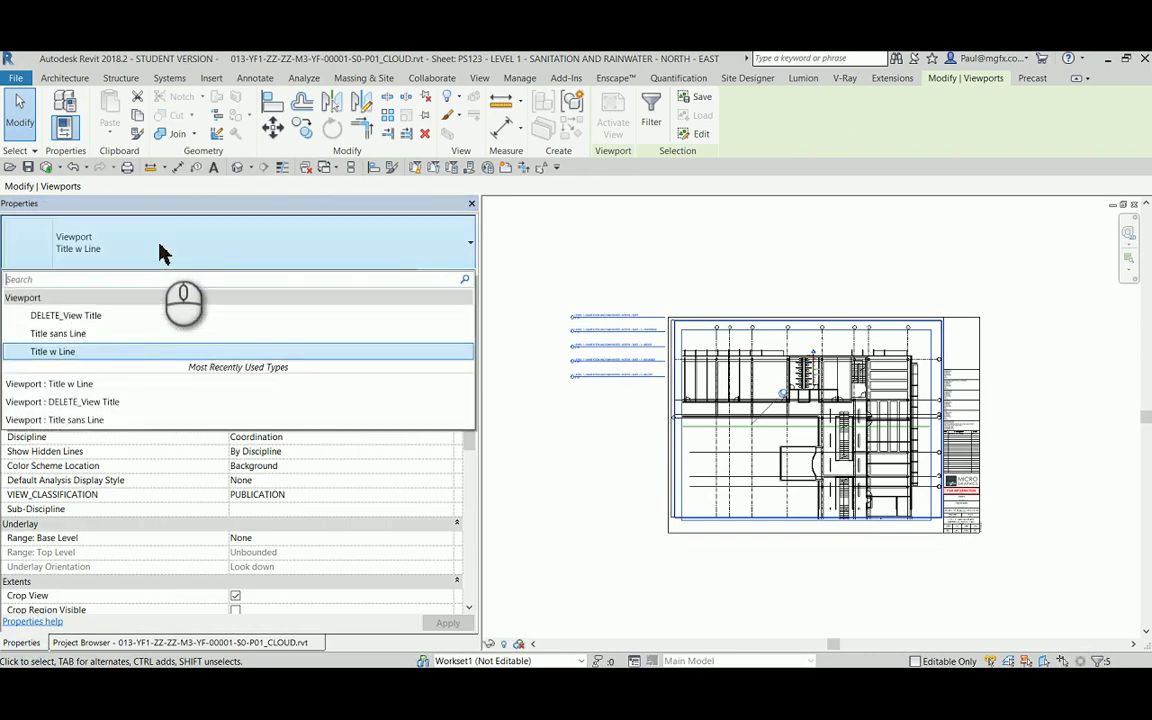
pyautogui.click(94, 336)
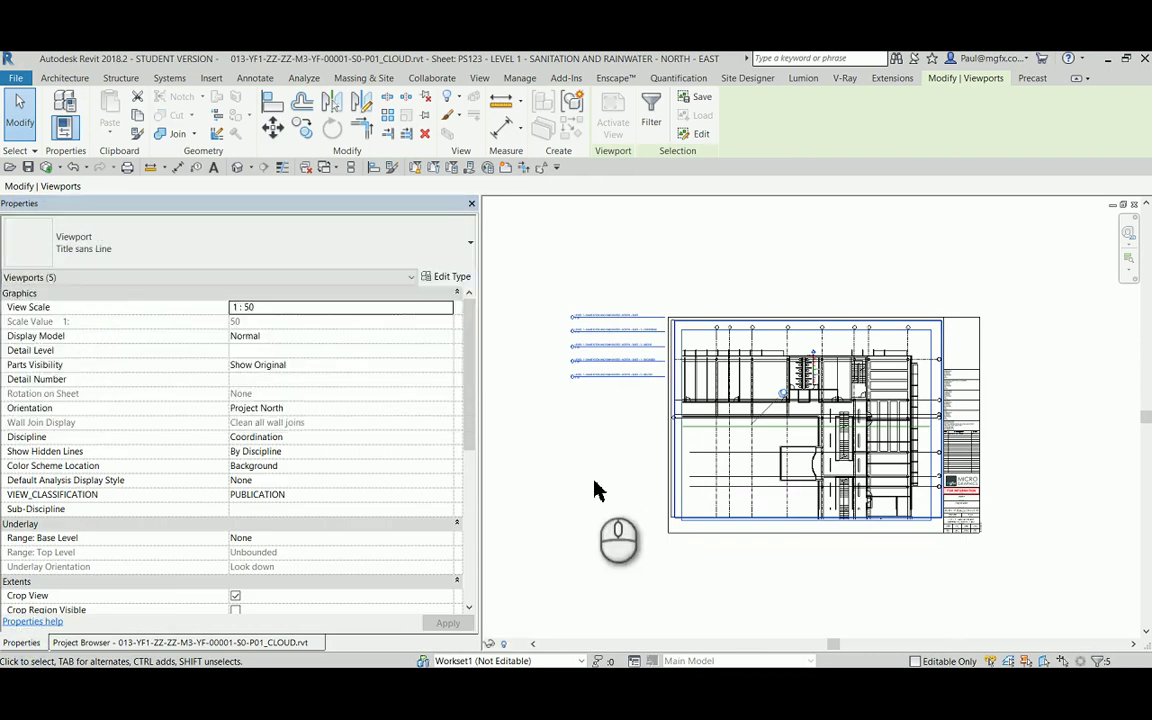
pyautogui.click(595, 445)
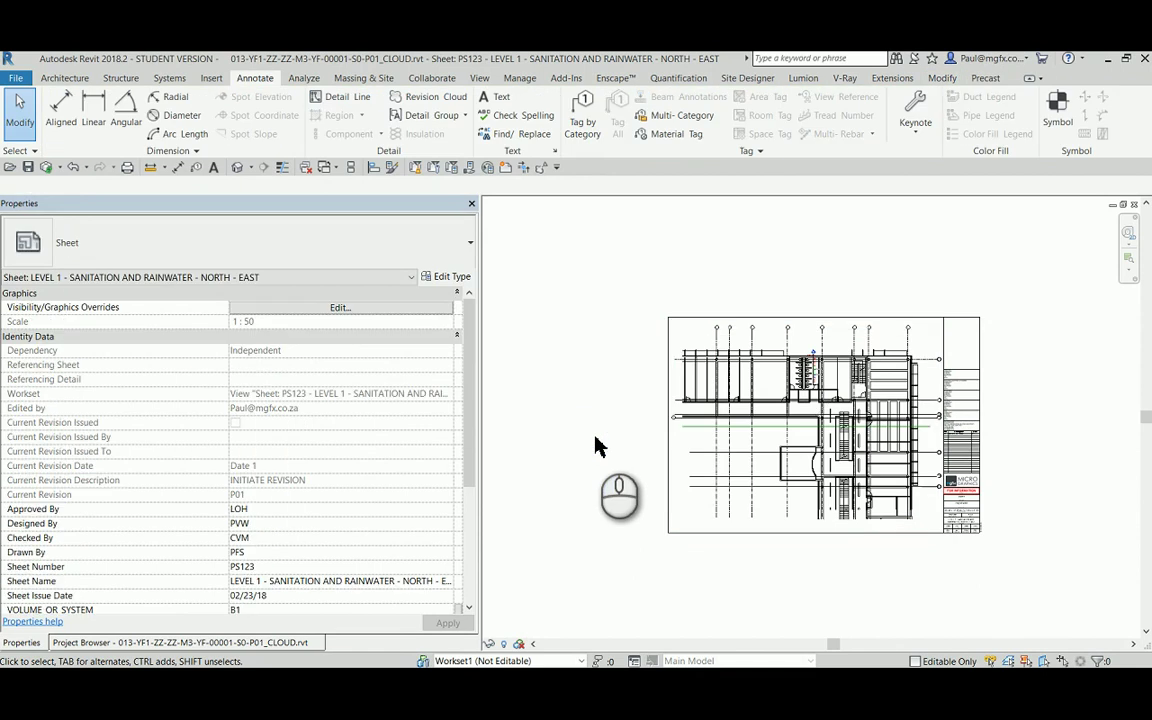
# Select the sheet's contents, filter them to Viewports only, and set the viewport type to Title w Line
pyautogui.moveTo(738, 578); pyautogui.dragTo(616, 487)
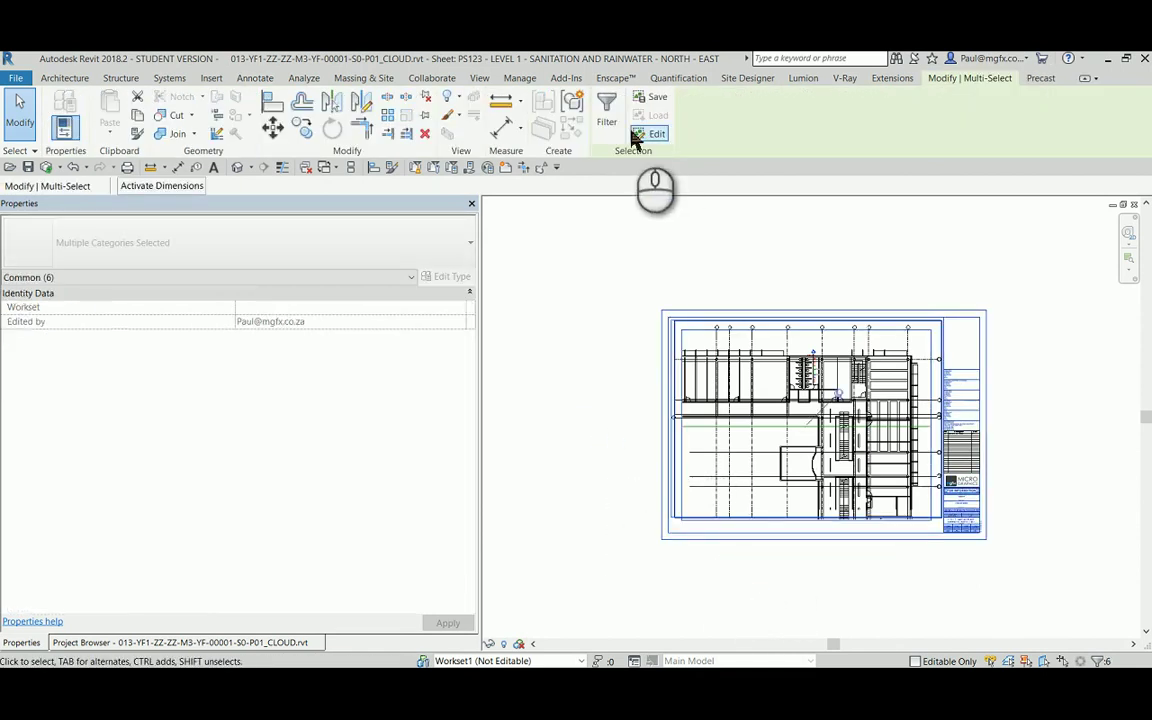
pyautogui.click(608, 110)
pyautogui.click(666, 295)
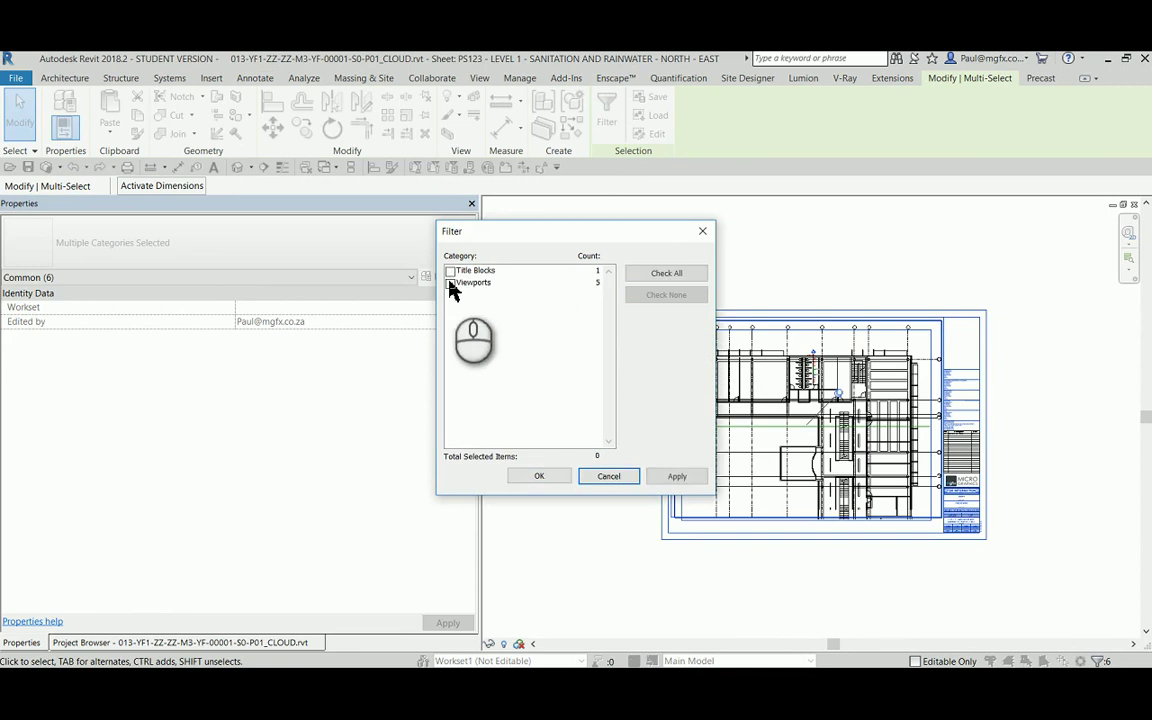
pyautogui.click(451, 283)
pyautogui.click(539, 476)
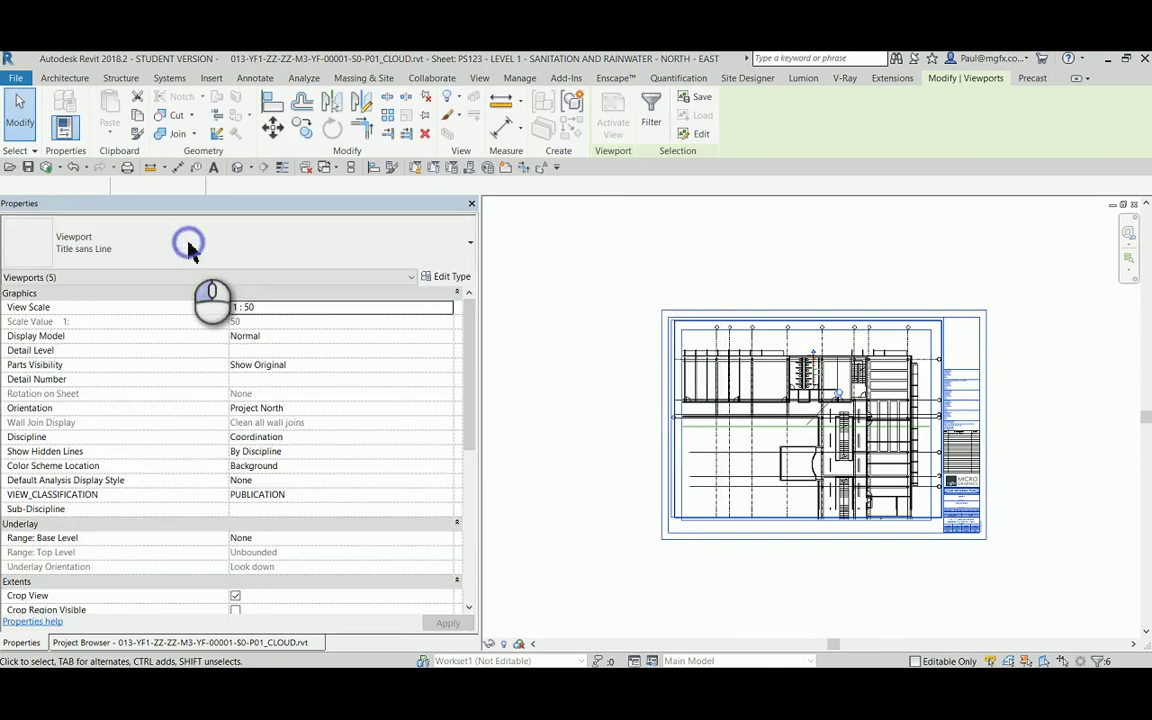
pyautogui.click(187, 252)
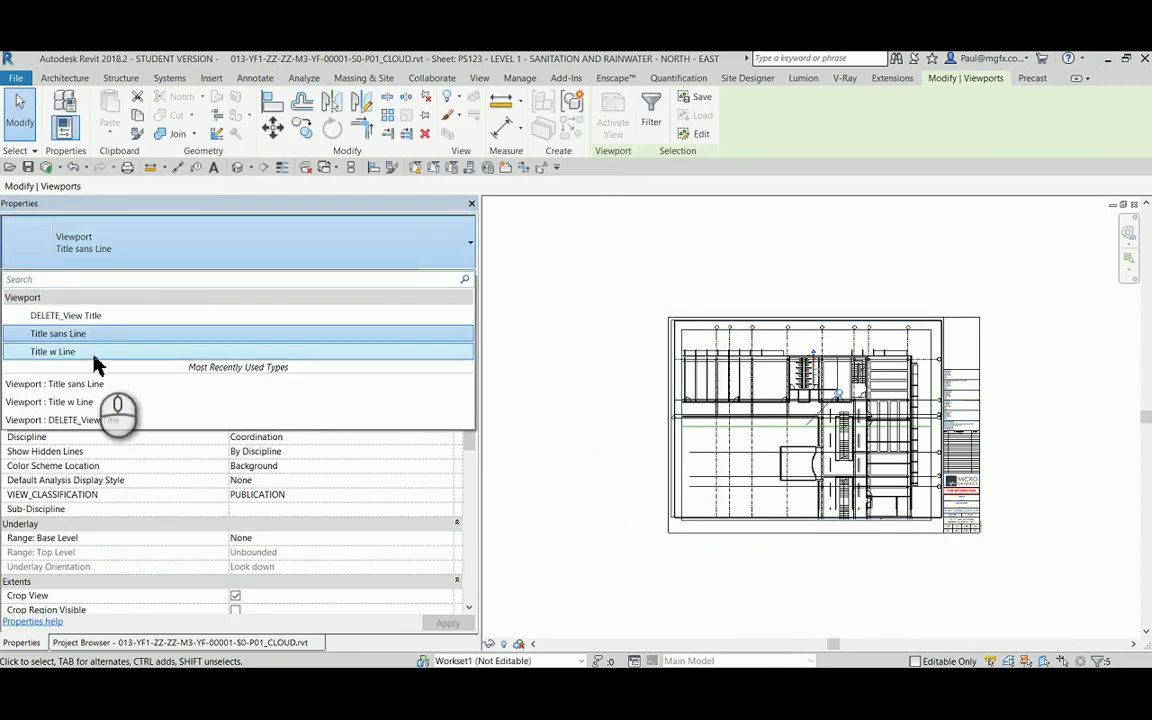
pyautogui.click(95, 358)
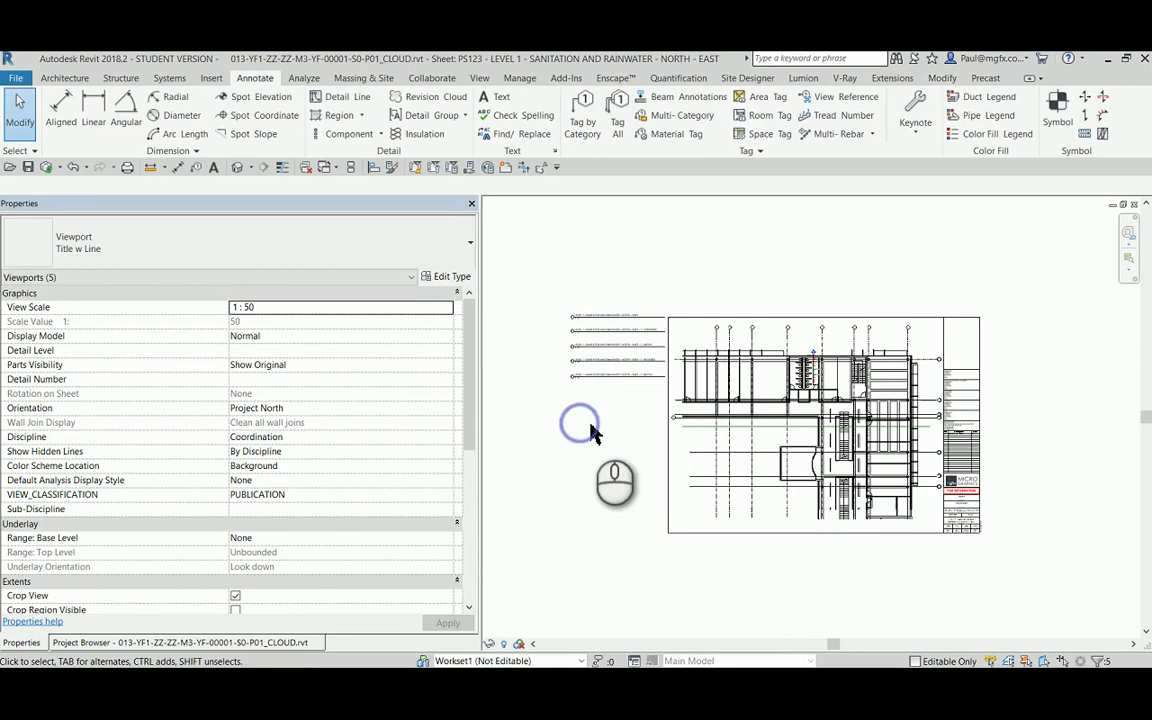
pyautogui.click(590, 430)
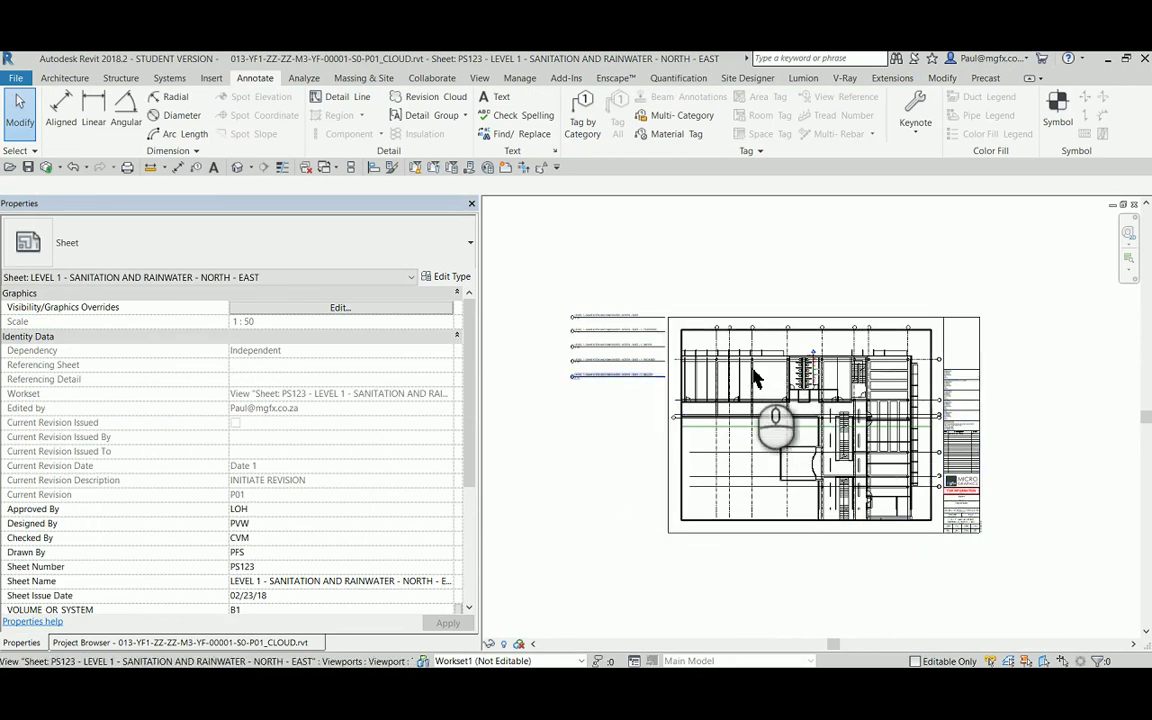
pyautogui.scroll(3, 630, 370)
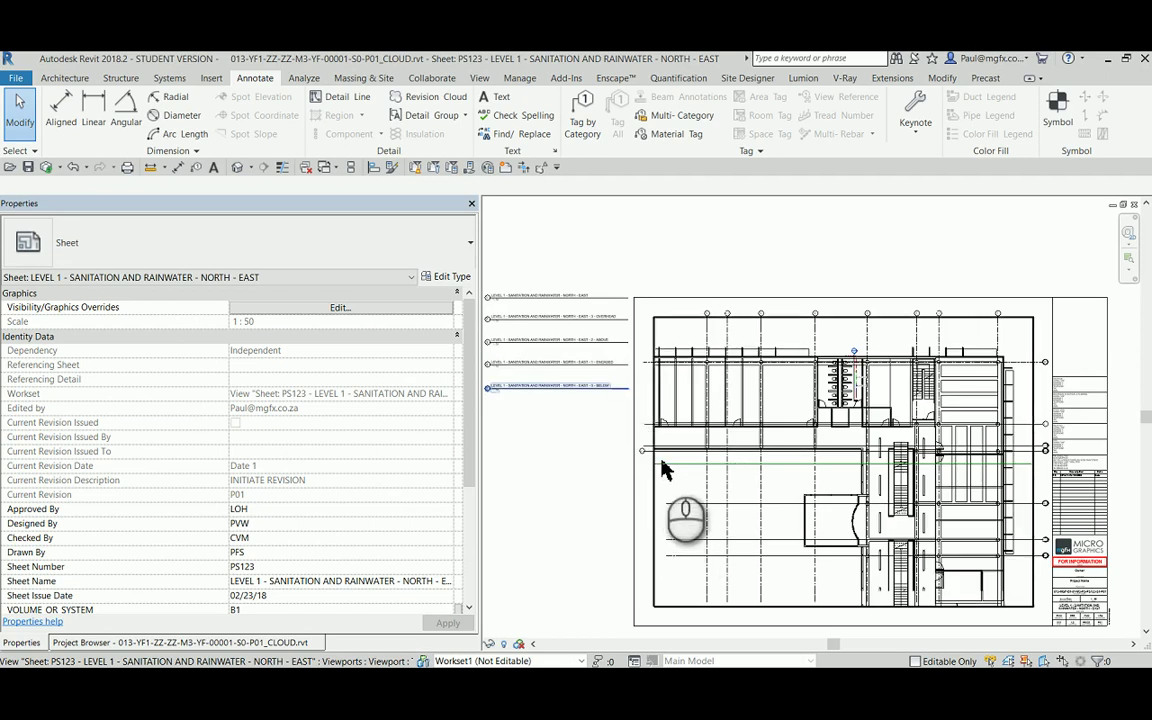
pyautogui.scroll(2, 566, 470)
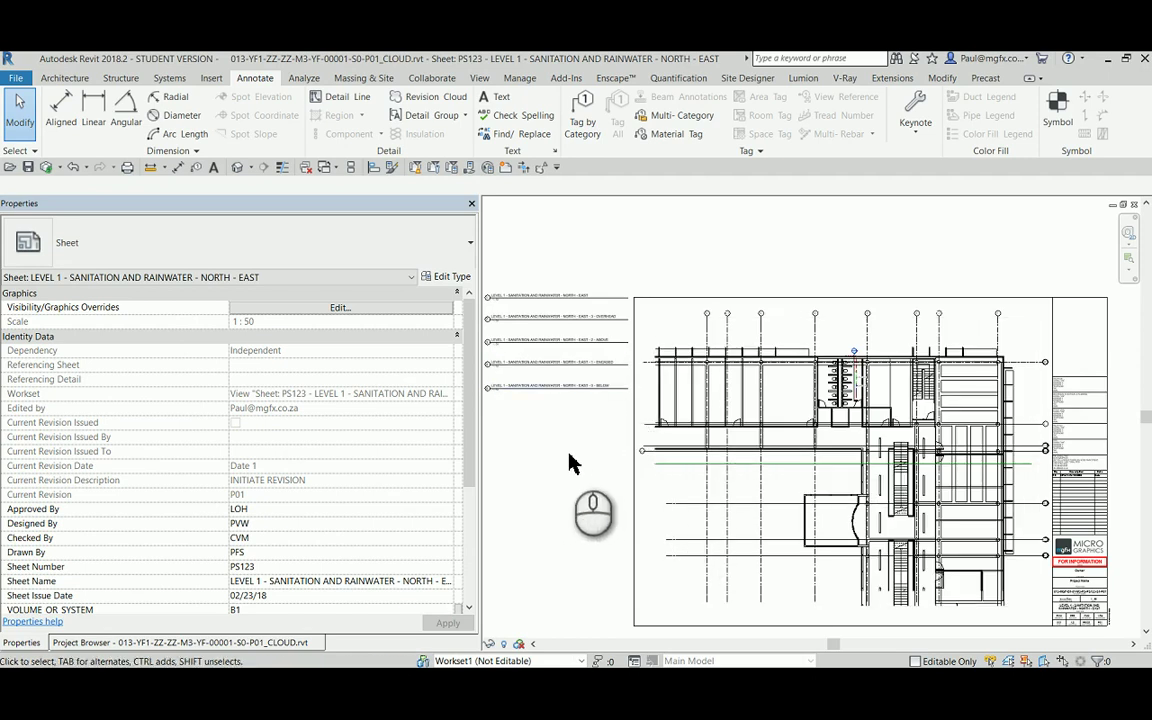
pyautogui.scroll(-4, 566, 470)
pyautogui.moveTo(566, 470); pyautogui.dragTo(638, 466, button='middle')
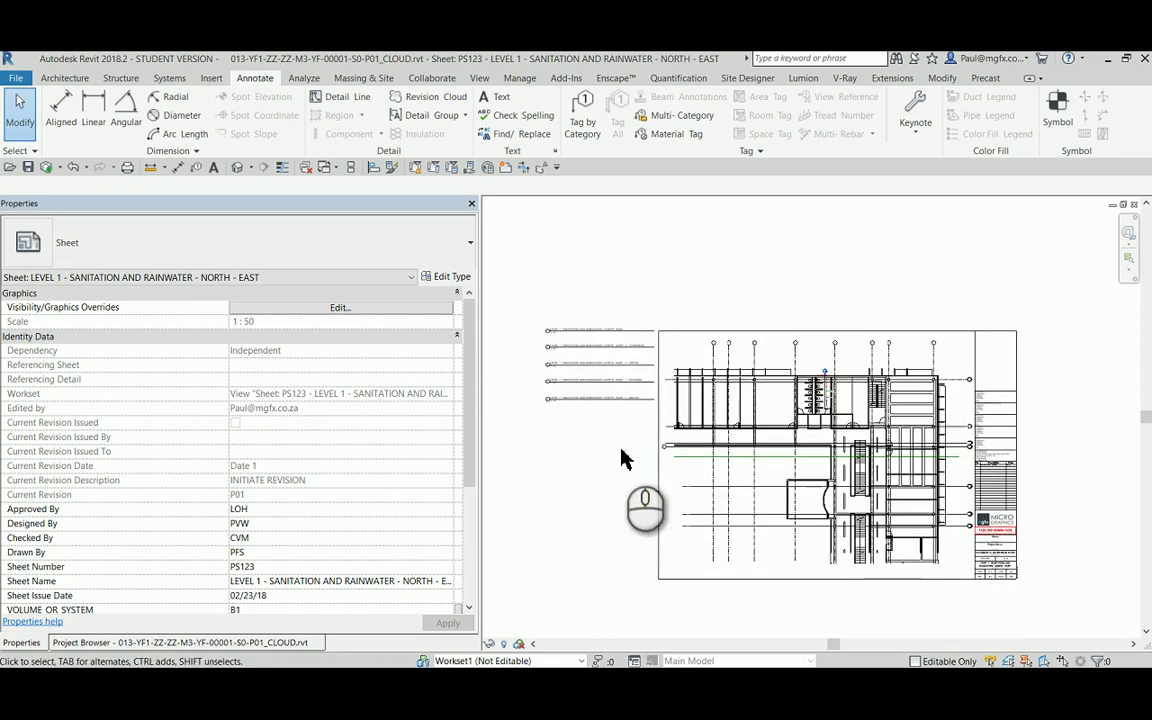
pyautogui.scroll(2, 619, 457)
pyautogui.scroll(-1, 617, 458)
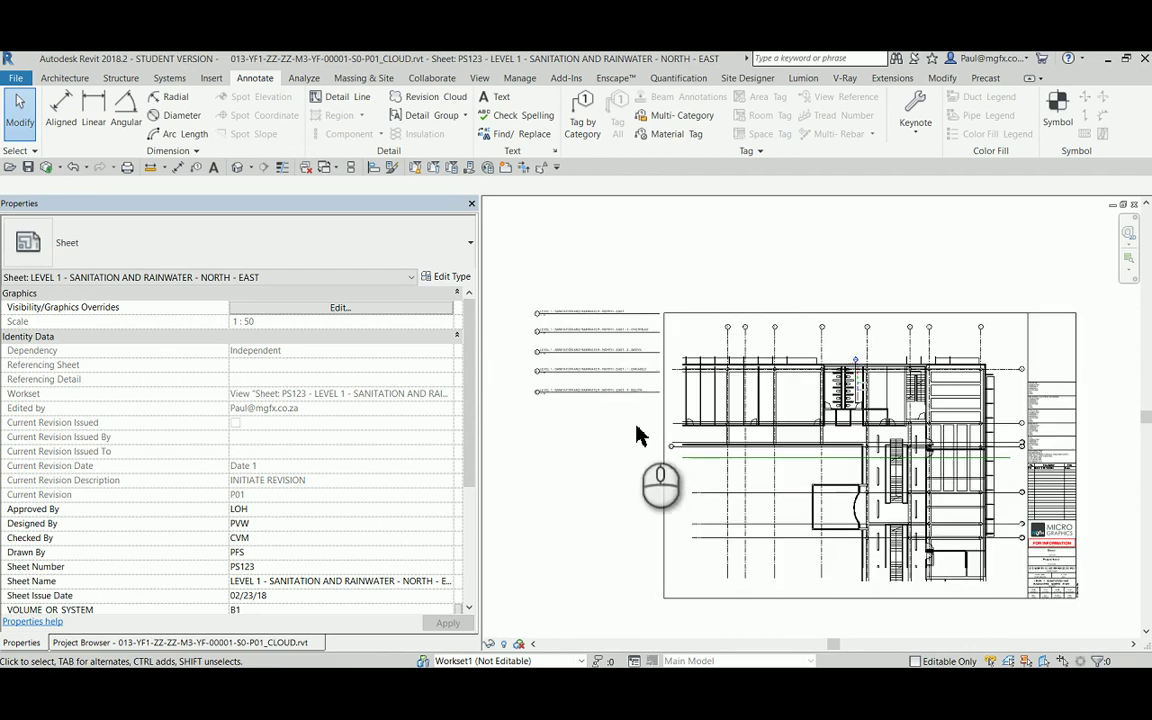